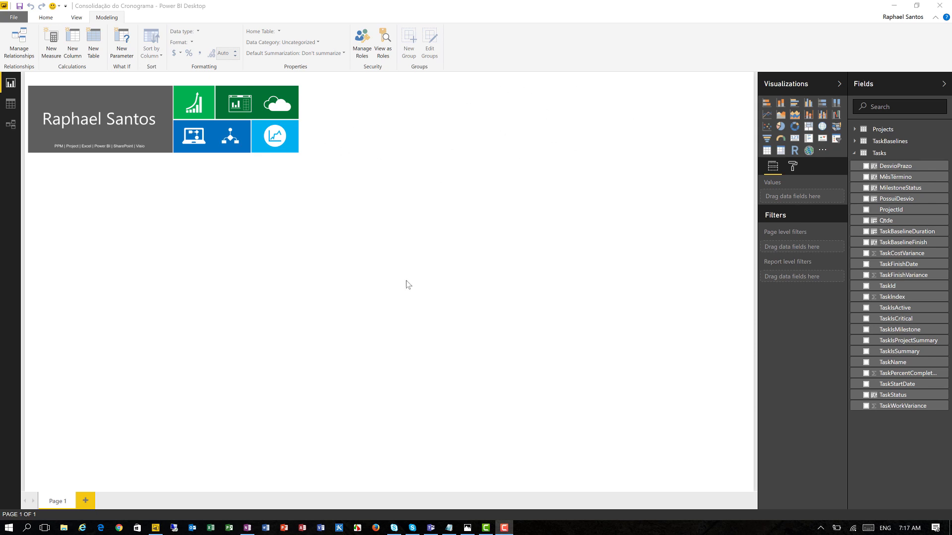
- Create a card showing Qtde from the Tasks table, placed right beside the banner and resized to match the banner's height
{"action": "left_click", "coordinate": [298, 288]}
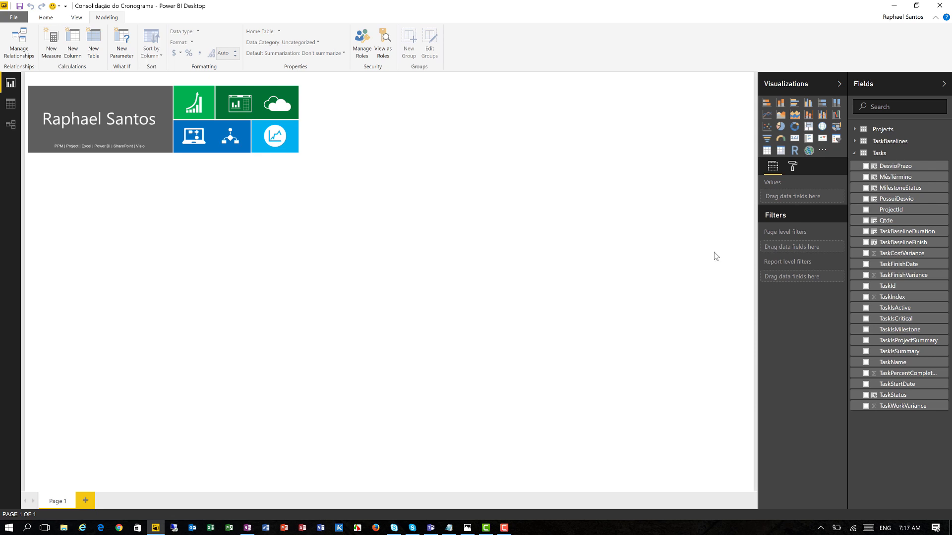
{"action": "left_click", "coordinate": [866, 221]}
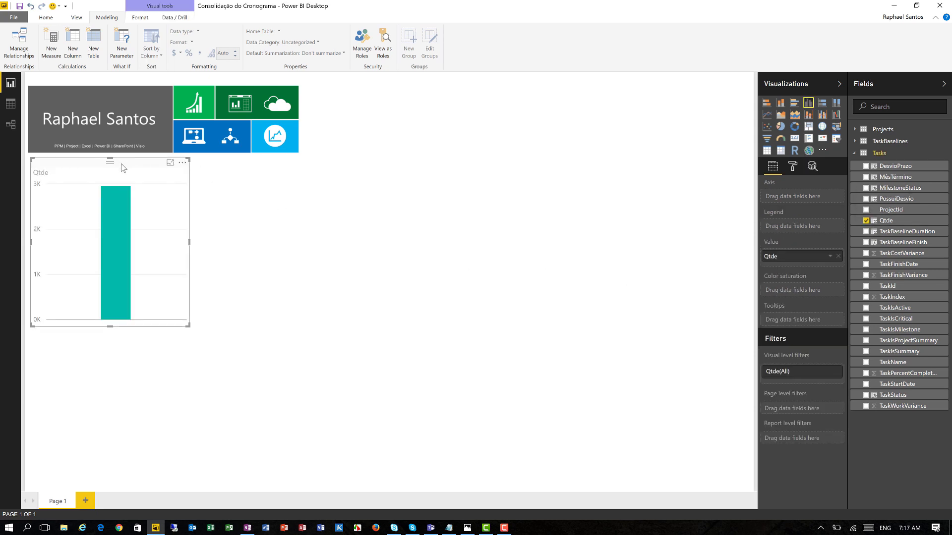
{"action": "left_click_drag", "start_coordinate": [122, 164], "coordinate": [399, 93]}
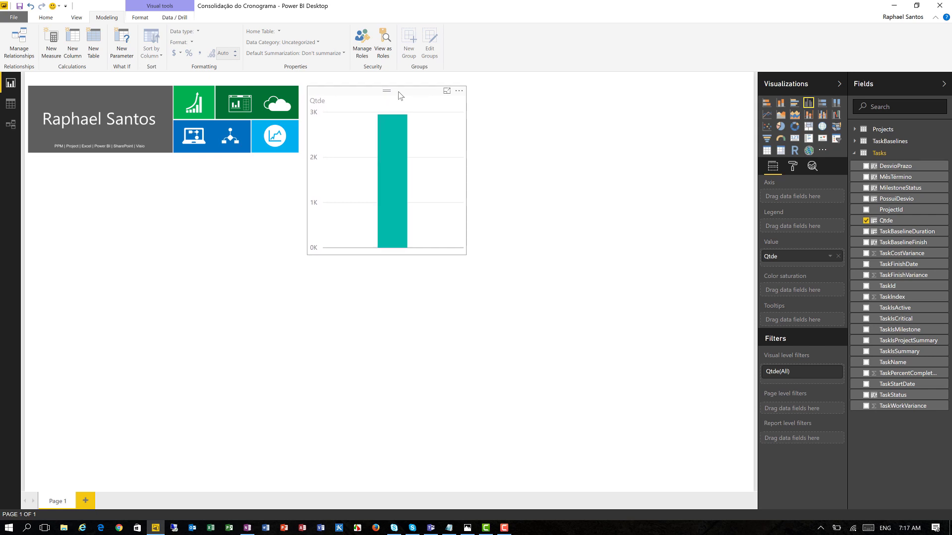
{"action": "left_click_drag", "start_coordinate": [405, 255], "coordinate": [406, 156]}
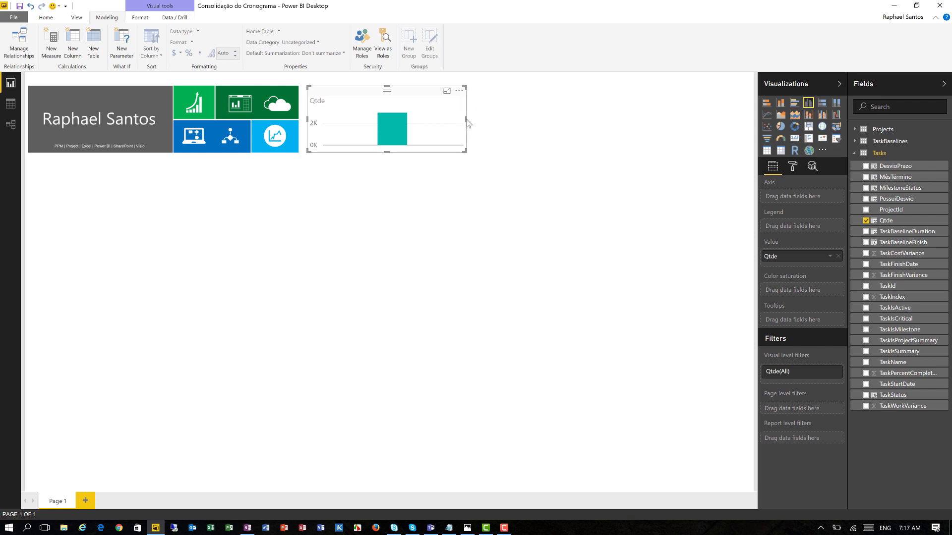
{"action": "left_click_drag", "start_coordinate": [466, 120], "coordinate": [430, 120]}
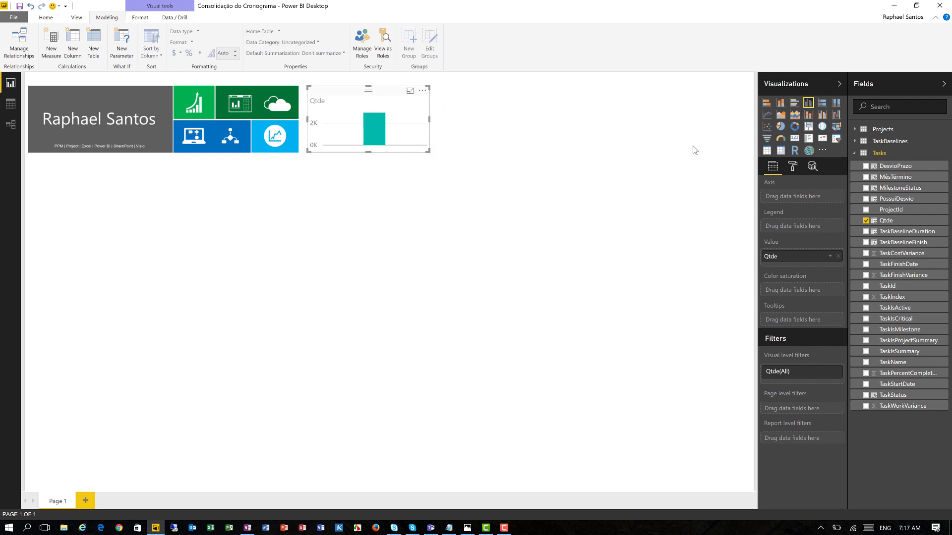
{"action": "left_click", "coordinate": [795, 140]}
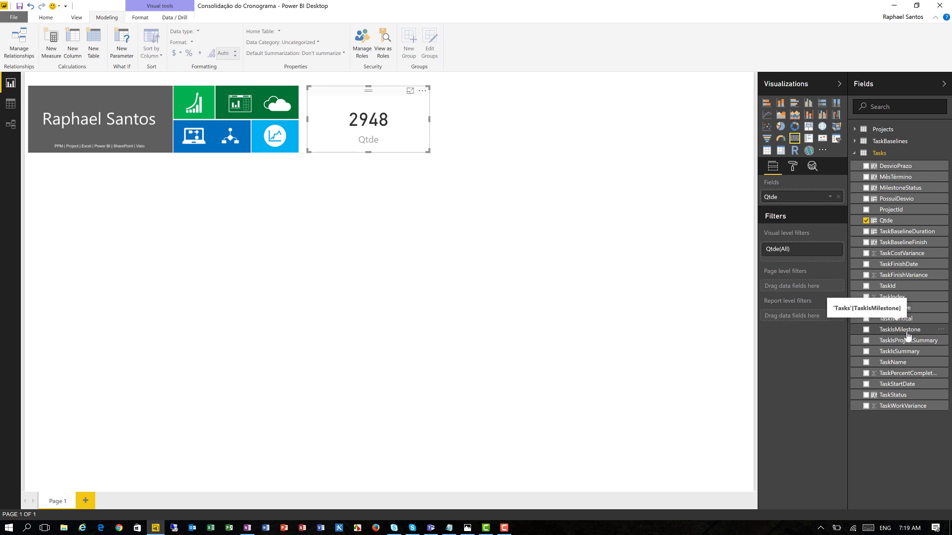
- Add a visual-level filter to the Qtde card so that TaskIsMilestone is False
{"action": "left_click", "coordinate": [942, 331]}
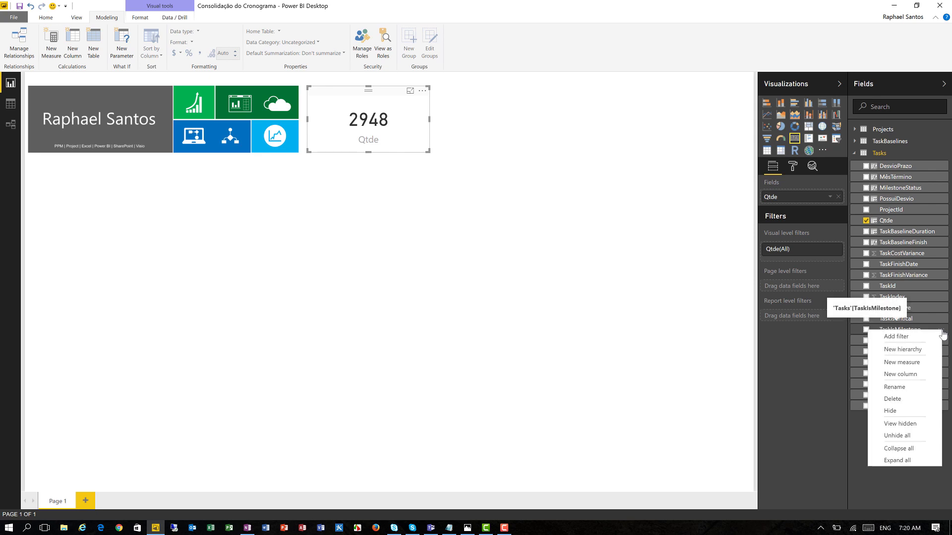
{"action": "left_click", "coordinate": [897, 337]}
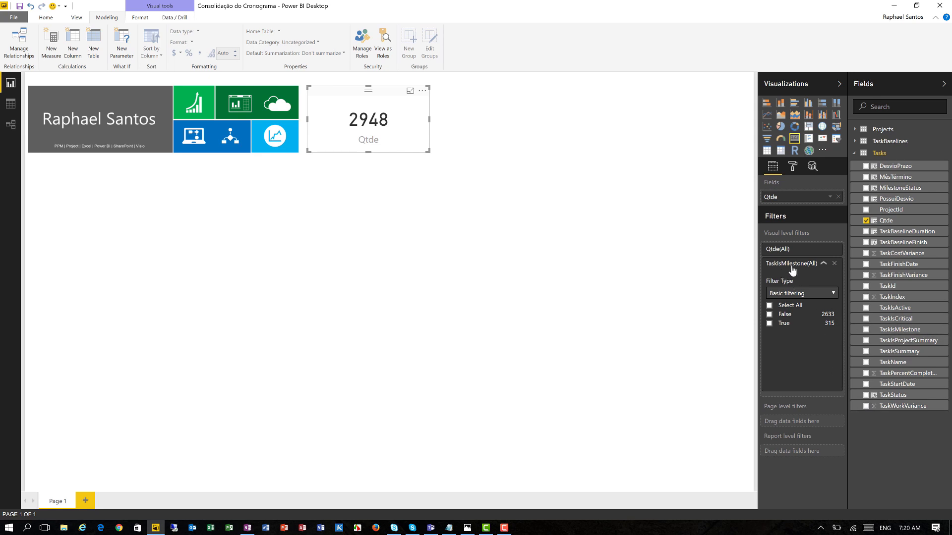
{"action": "left_click", "coordinate": [769, 314]}
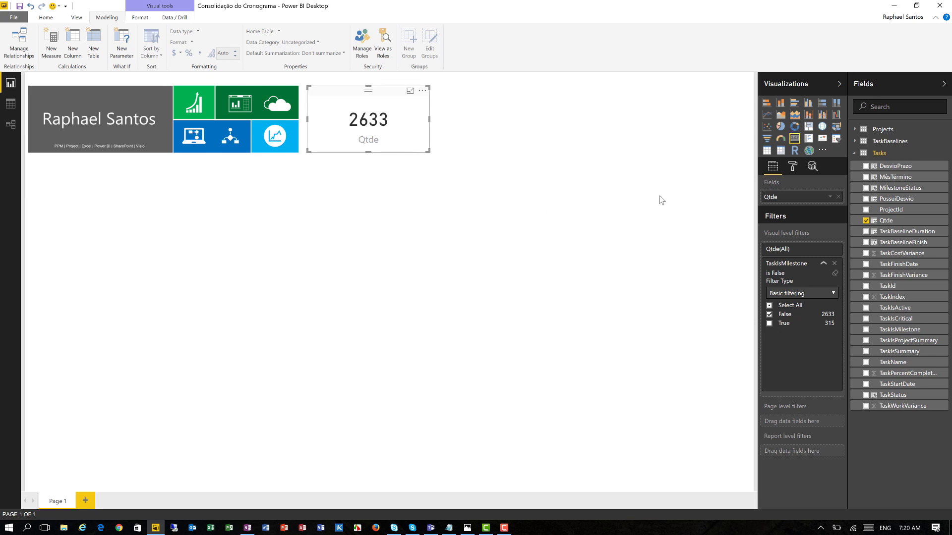
{"action": "left_click", "coordinate": [824, 264]}
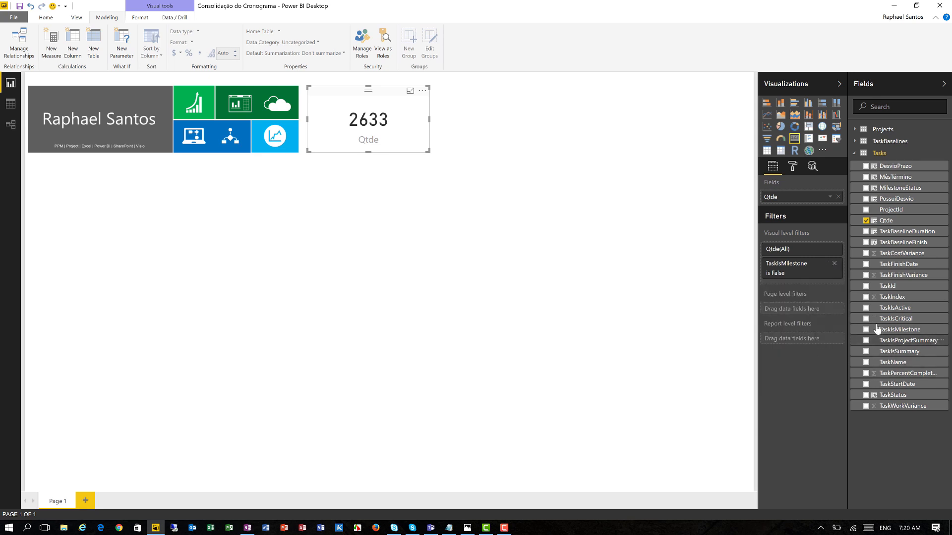
- Add a visual-level filter to the Qtde card so that TaskIsSummary is False
{"action": "left_click", "coordinate": [943, 356]}
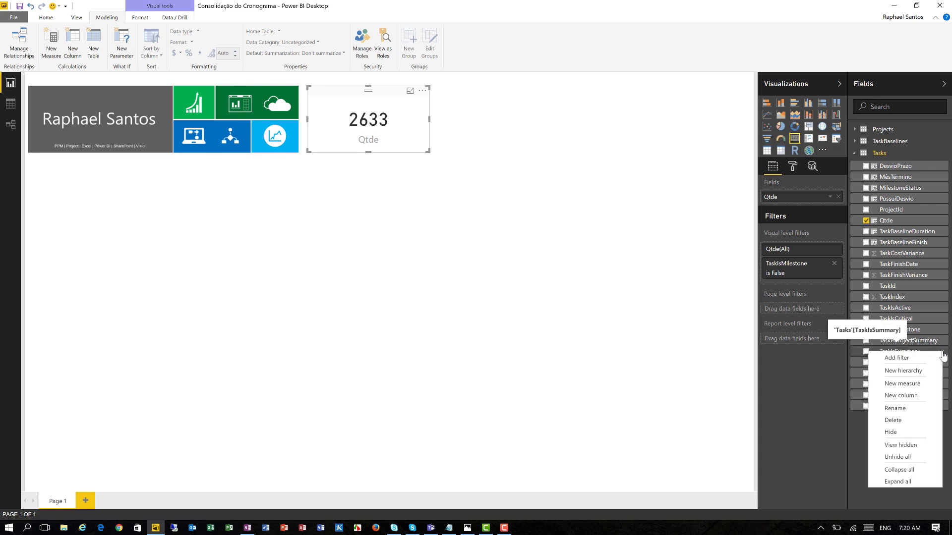
{"action": "left_click", "coordinate": [898, 359]}
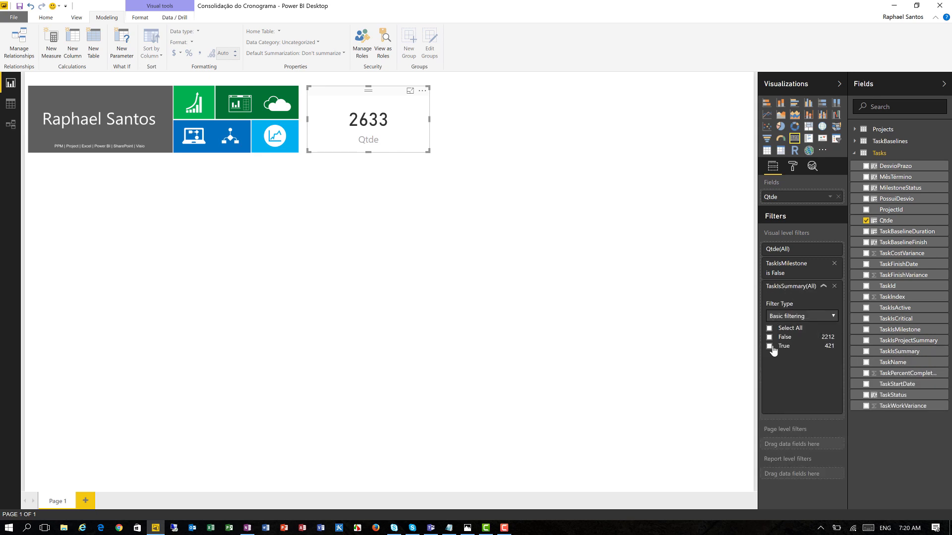
{"action": "left_click", "coordinate": [771, 346]}
{"action": "left_click", "coordinate": [770, 337]}
{"action": "left_click", "coordinate": [823, 286]}
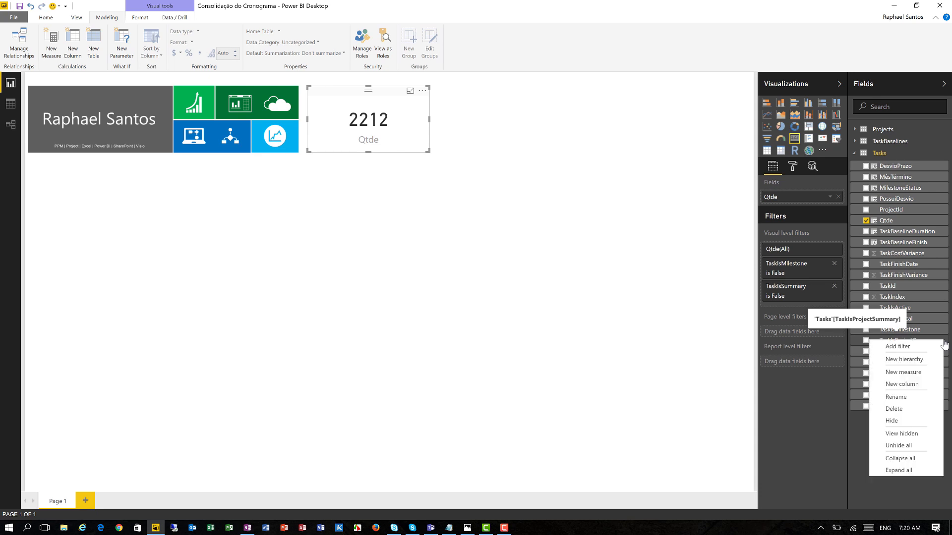
- Add a visual-level filter to the Qtde card so that TaskIsProjectSummary is False
{"action": "right_click", "coordinate": [904, 344]}
{"action": "left_click", "coordinate": [898, 347]}
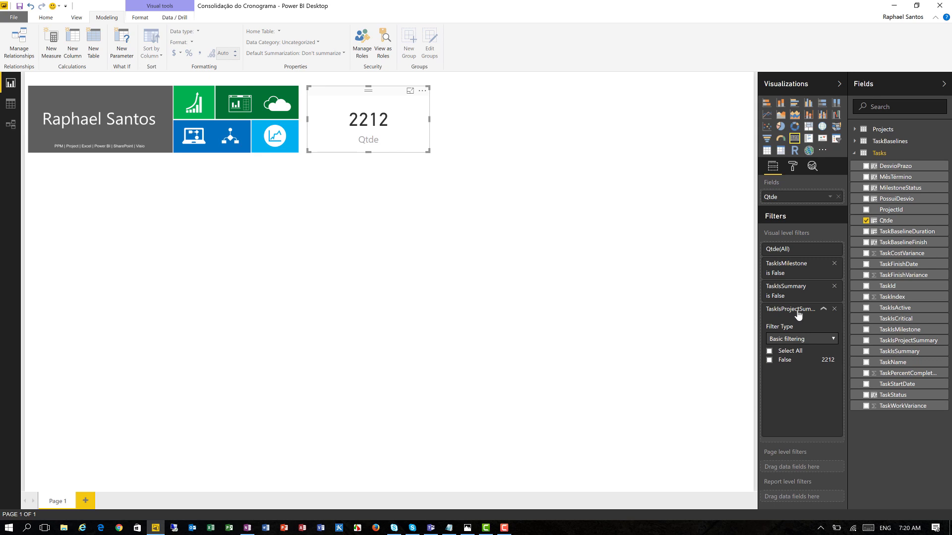
{"action": "left_click", "coordinate": [770, 361]}
{"action": "left_click", "coordinate": [824, 310]}
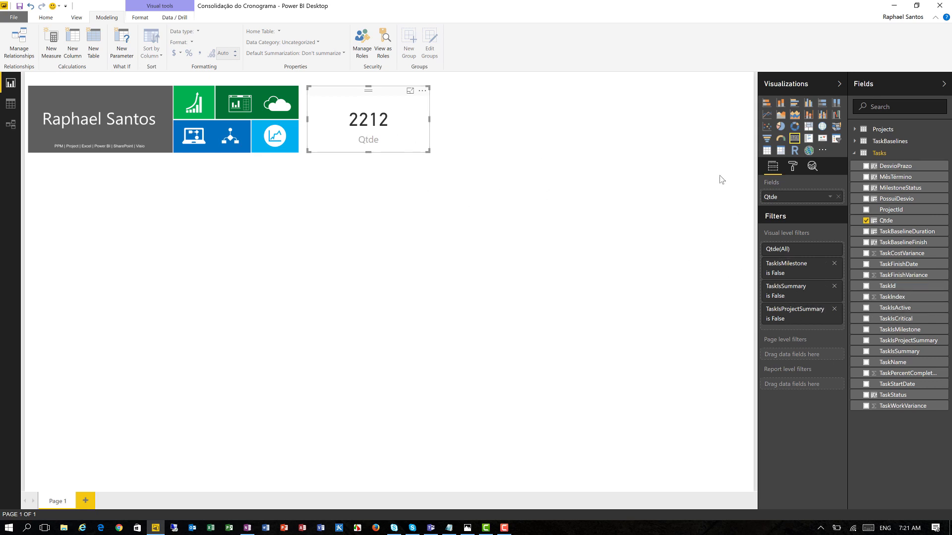
- Add a visual-level filter to the Qtde card so that TaskIsActive is True
{"action": "left_click", "coordinate": [940, 308]}
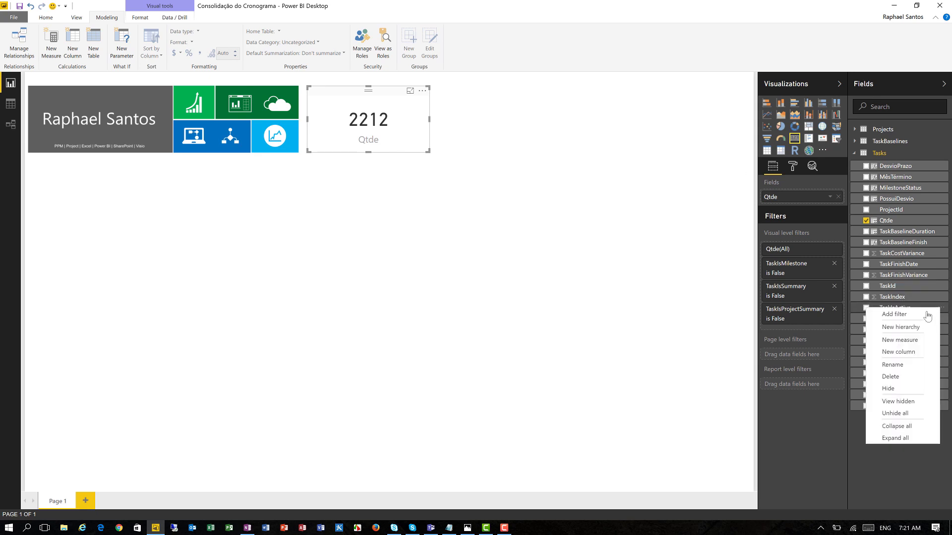
{"action": "left_click", "coordinate": [882, 316]}
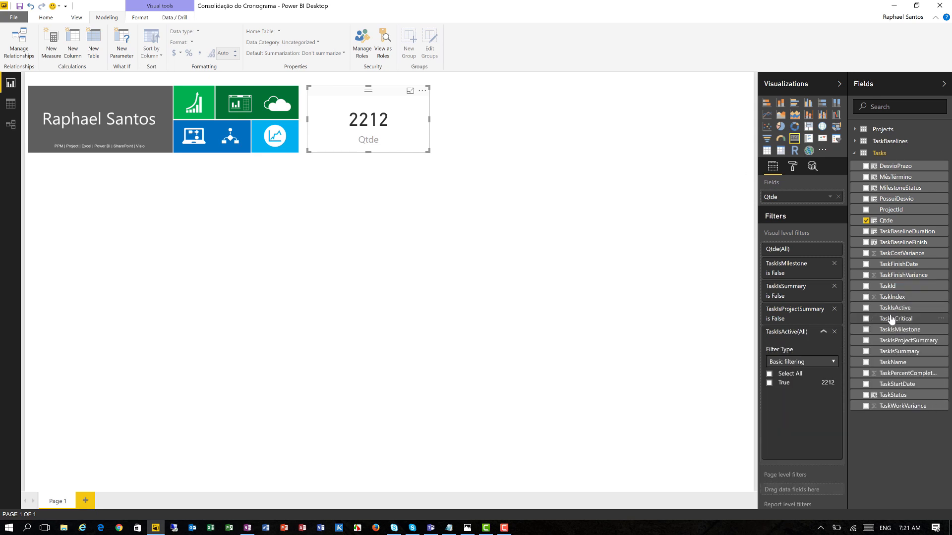
{"action": "left_click", "coordinate": [769, 383]}
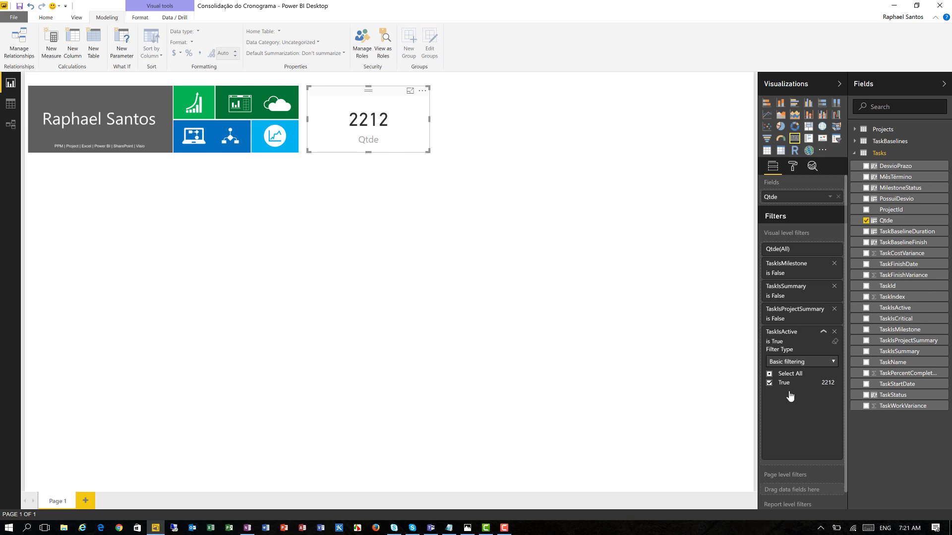
{"action": "left_click", "coordinate": [823, 332]}
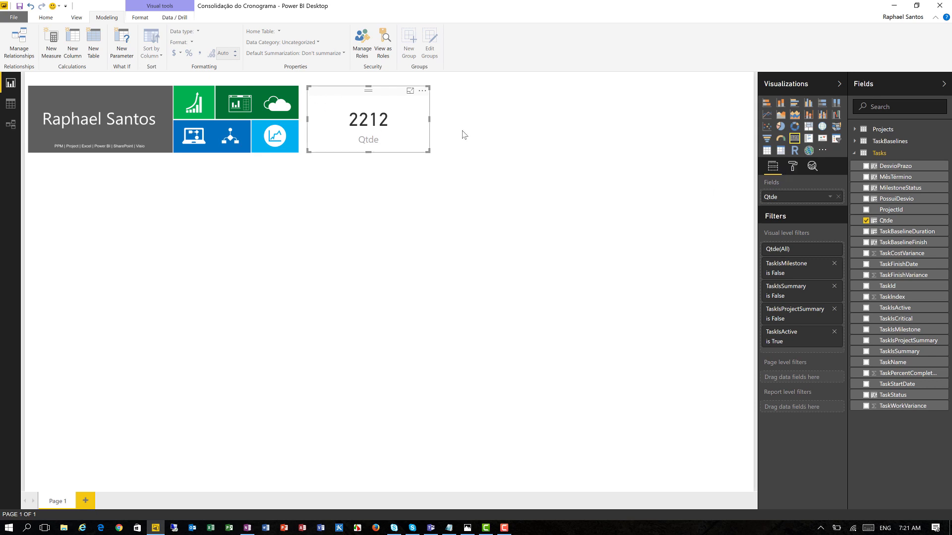
- Turn off the category label in the formatting of the Qtde card
{"action": "left_click", "coordinate": [793, 166]}
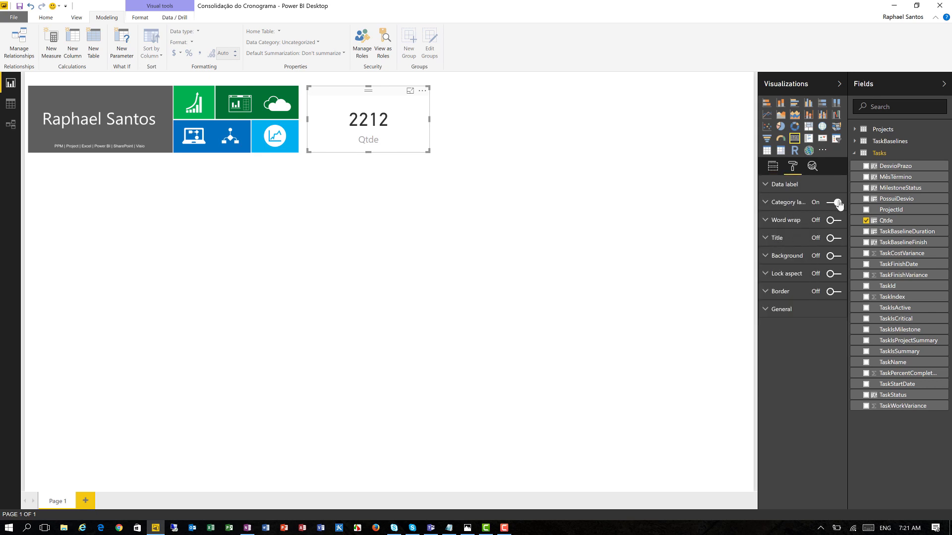
{"action": "left_click", "coordinate": [781, 204]}
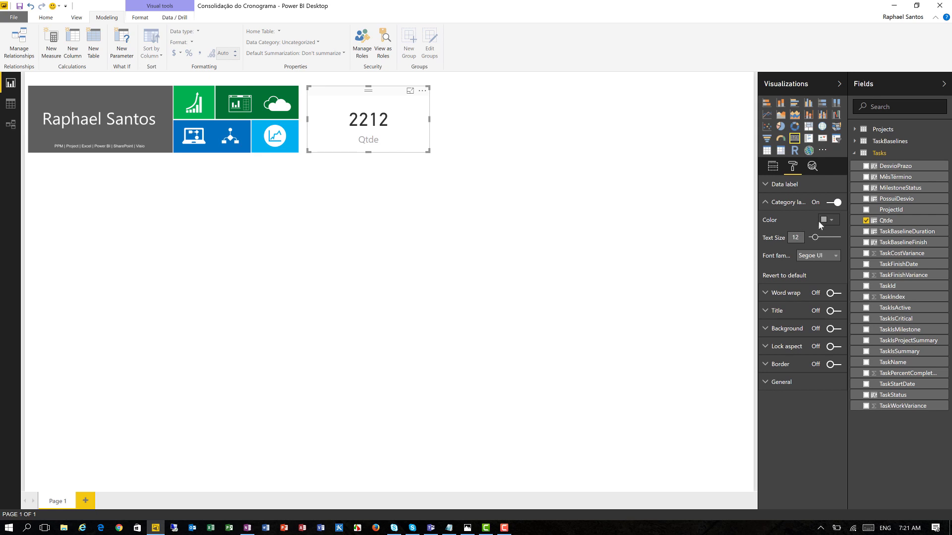
{"action": "left_click", "coordinate": [834, 203]}
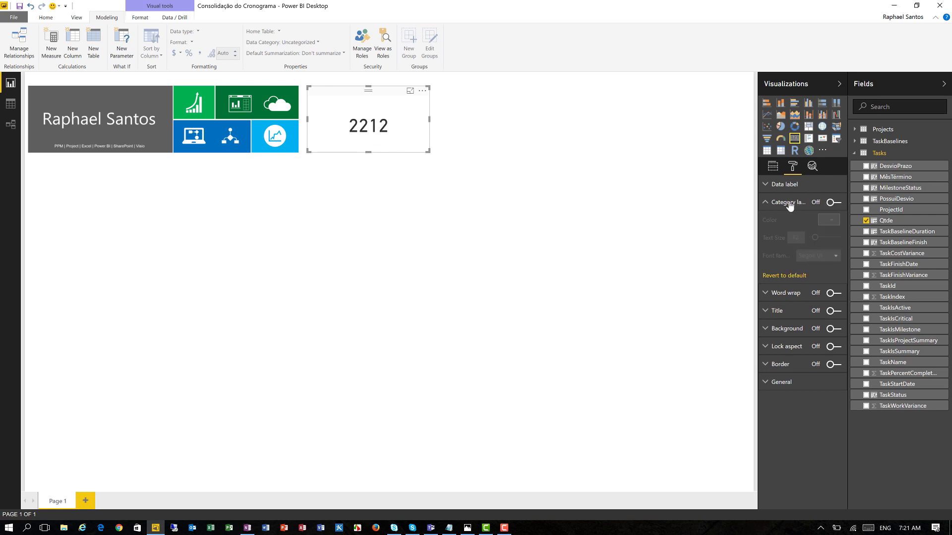
- Turn on the card's title and set its text to "Tarefas Regulares"
{"action": "left_click", "coordinate": [829, 239]}
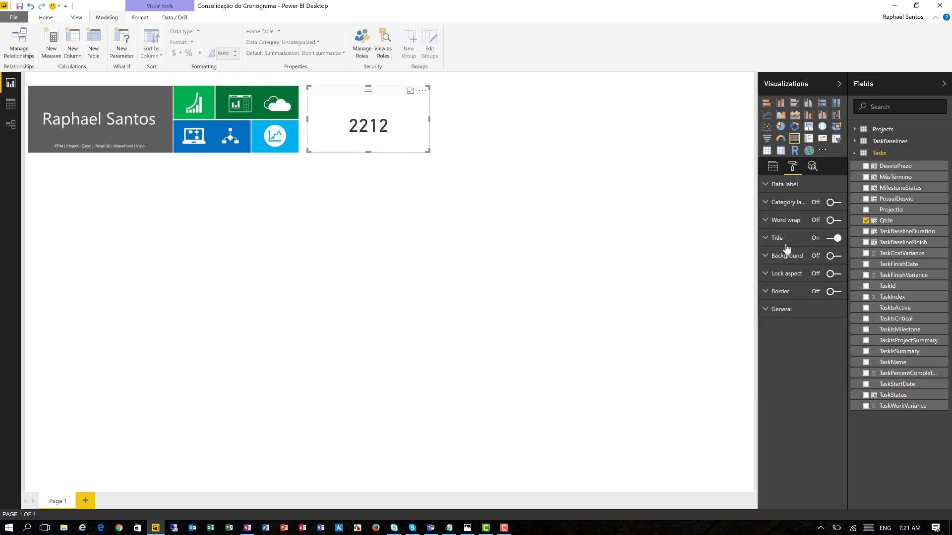
{"action": "left_click", "coordinate": [789, 245]}
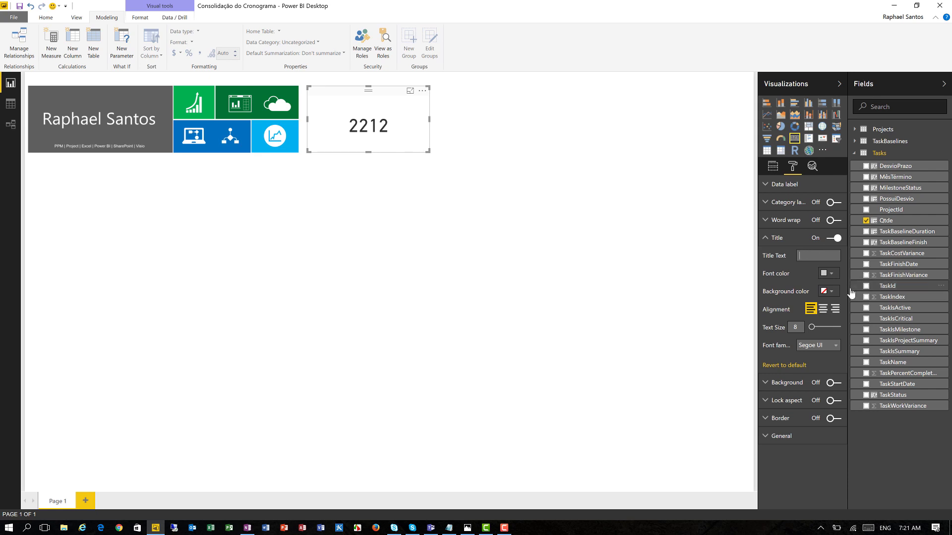
{"action": "type", "text": "Tarefas Reg"}
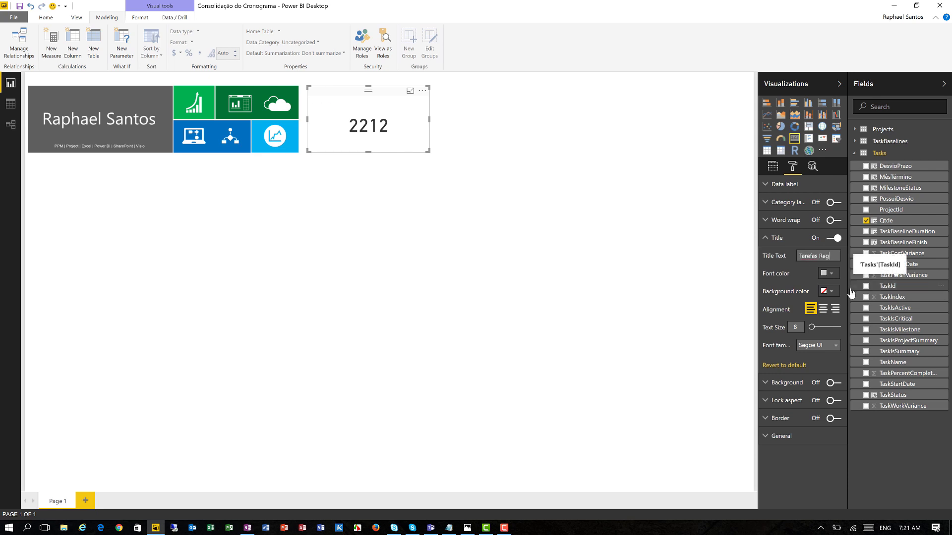
{"action": "type", "text": "ulares"}
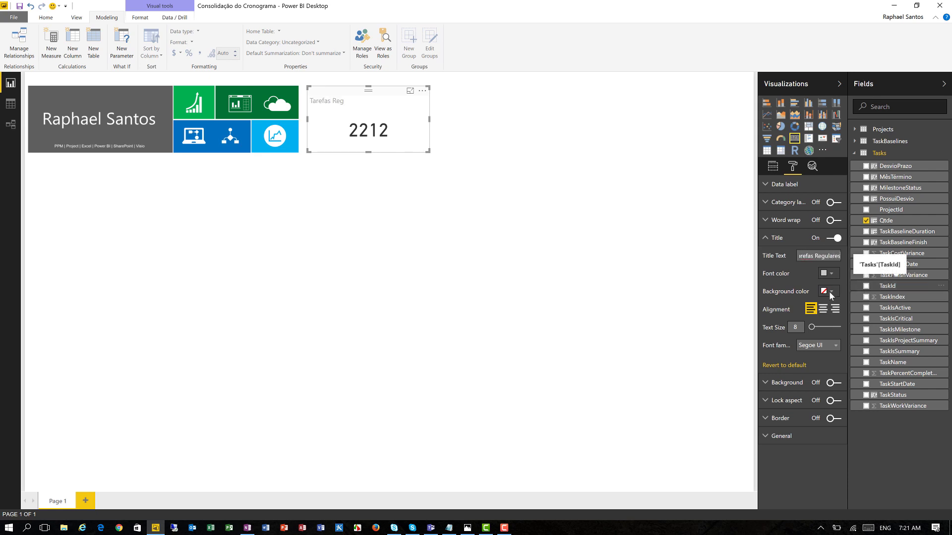
- Format the title of the Tarefas Regulares card with a black font color and text size 10
{"action": "left_click", "coordinate": [828, 273]}
{"action": "left_click", "coordinate": [767, 296]}
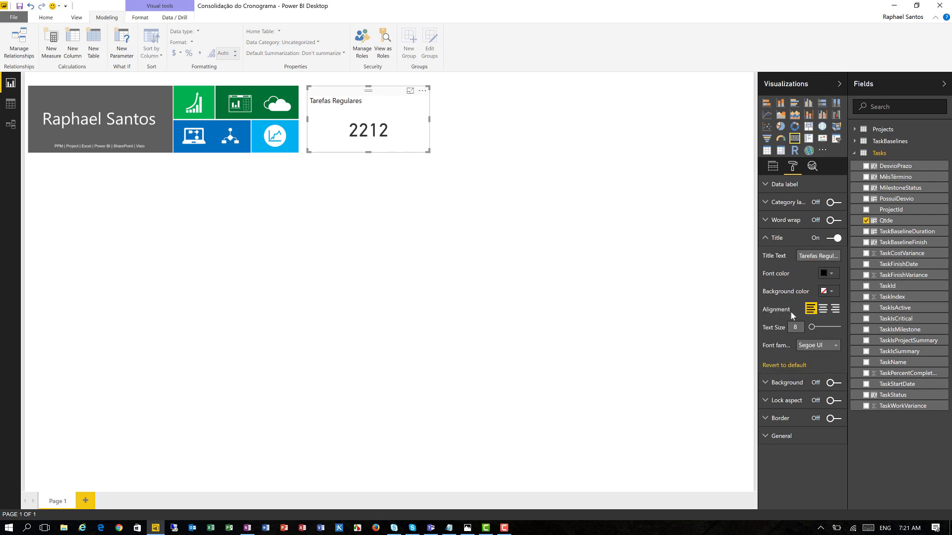
{"action": "left_click", "coordinate": [802, 327]}
{"action": "type", "text": "10"}
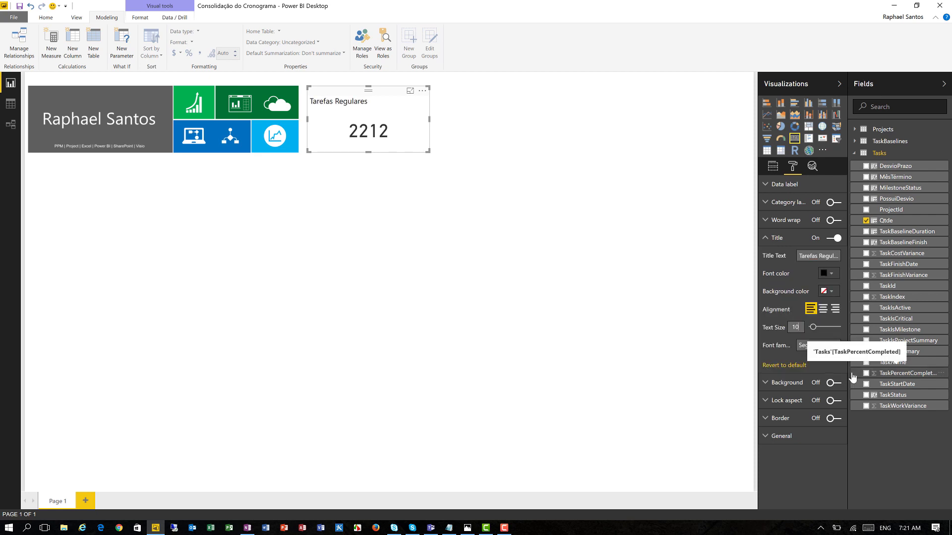
{"action": "left_click", "coordinate": [434, 196]}
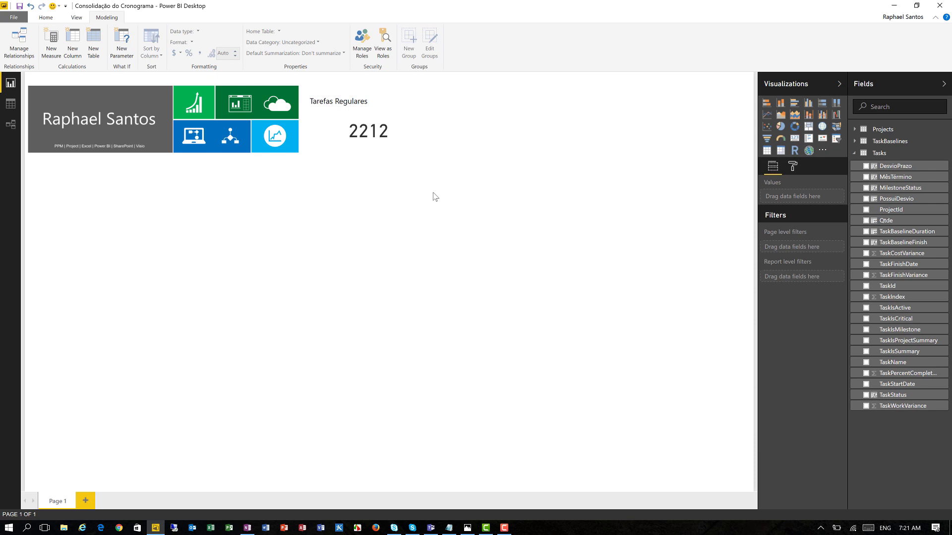
- Center the title of the Tarefas Regulares card
{"action": "left_click", "coordinate": [397, 99]}
{"action": "left_click", "coordinate": [792, 167]}
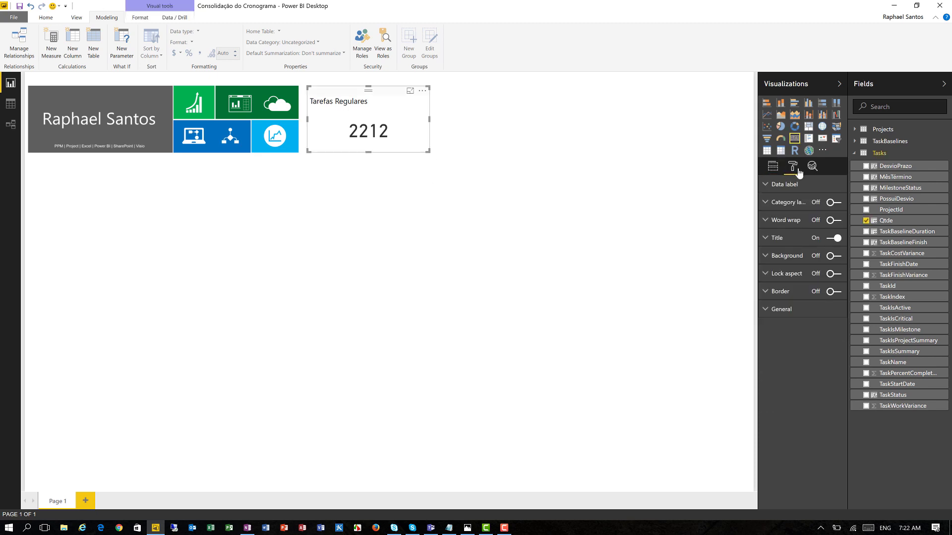
{"action": "left_click", "coordinate": [797, 238]}
{"action": "left_click", "coordinate": [822, 309]}
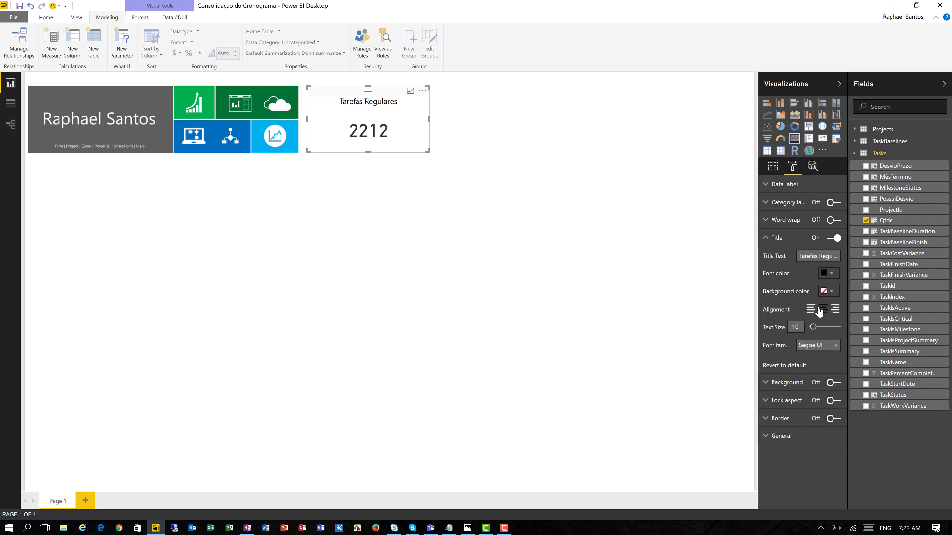
{"action": "left_click", "coordinate": [571, 260]}
- Duplicate the Tarefas Regulares card and place the copy to the right of the original
{"action": "left_click", "coordinate": [397, 98]}
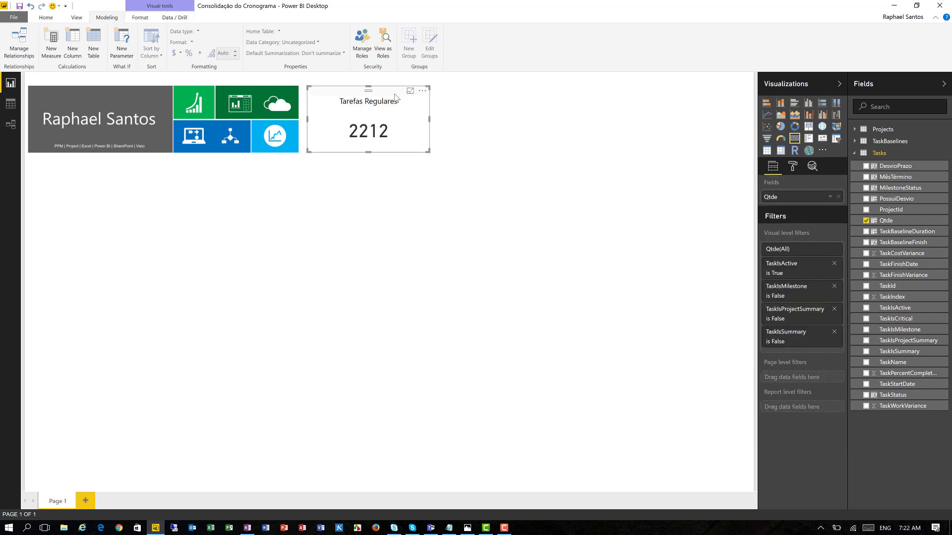
{"action": "key", "text": "ctrl+c"}
{"action": "key", "text": "ctrl+v"}
{"action": "left_click_drag", "start_coordinate": [396, 97], "coordinate": [500, 92]}
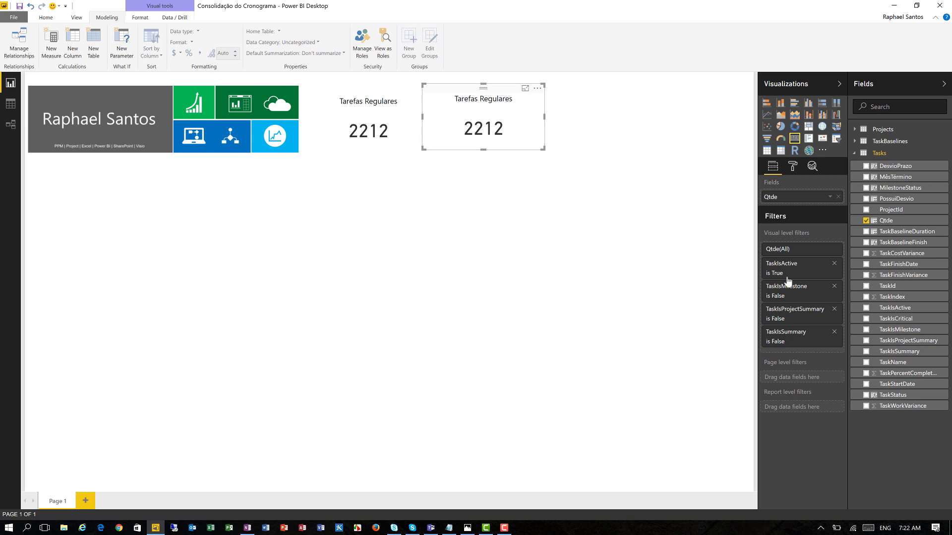
- Add a visual-level filter to the copied card so that TaskIsCritical is True
{"action": "left_click", "coordinate": [941, 319]}
{"action": "left_click", "coordinate": [857, 330]}
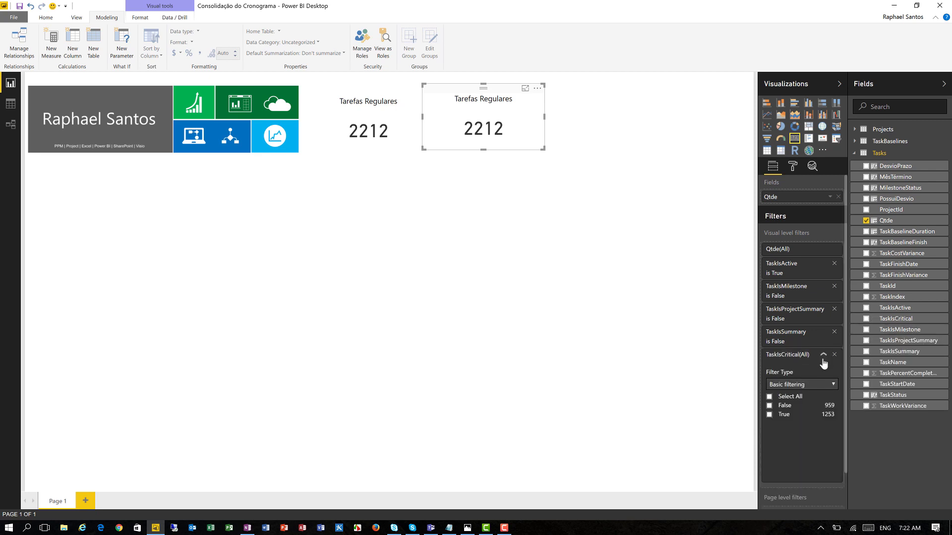
{"action": "left_click", "coordinate": [783, 417]}
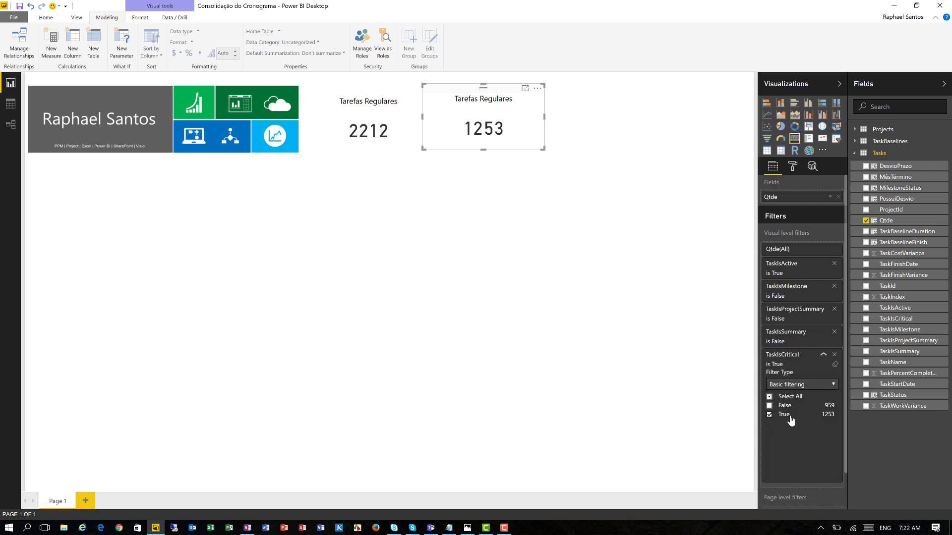
- Change the title of the copied card filtered on critical tasks to Tarefas Críticas
{"action": "left_click", "coordinate": [824, 355]}
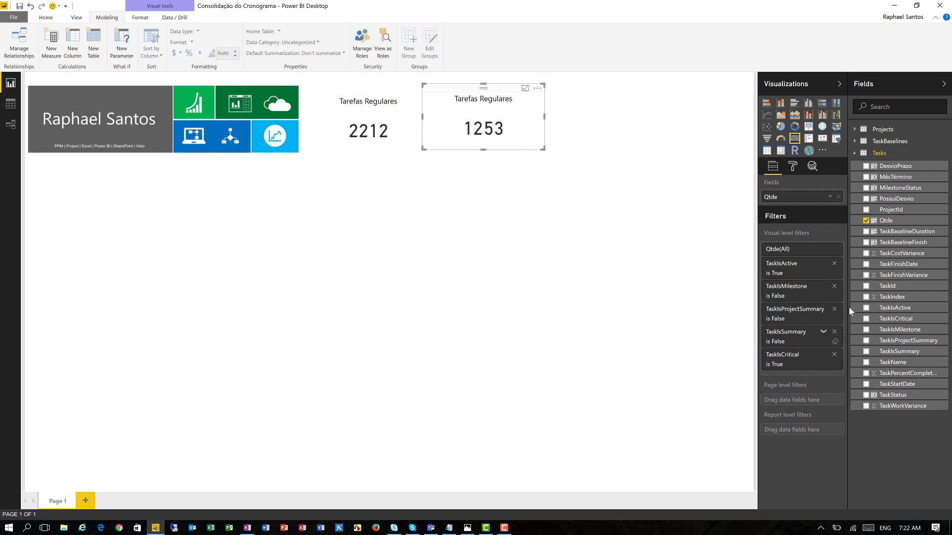
{"action": "left_click", "coordinate": [791, 167]}
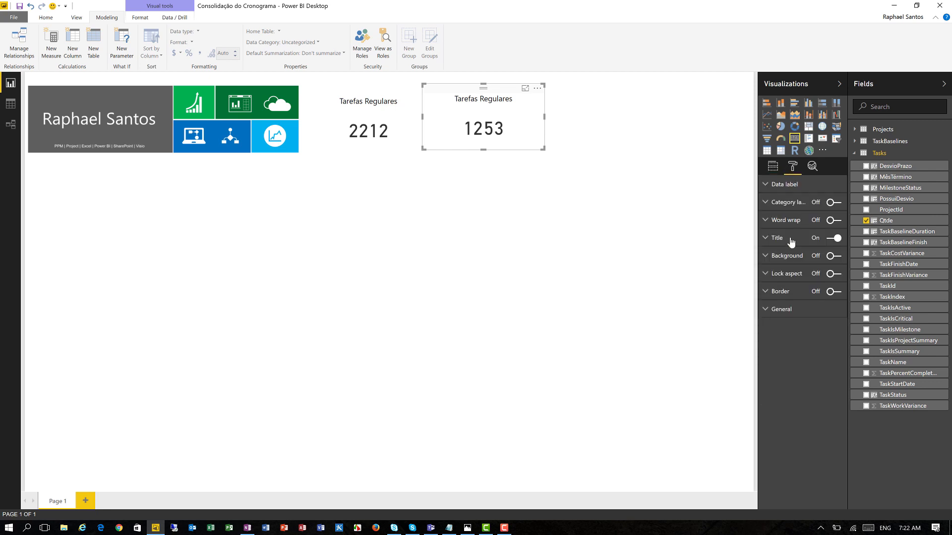
{"action": "left_click", "coordinate": [781, 240]}
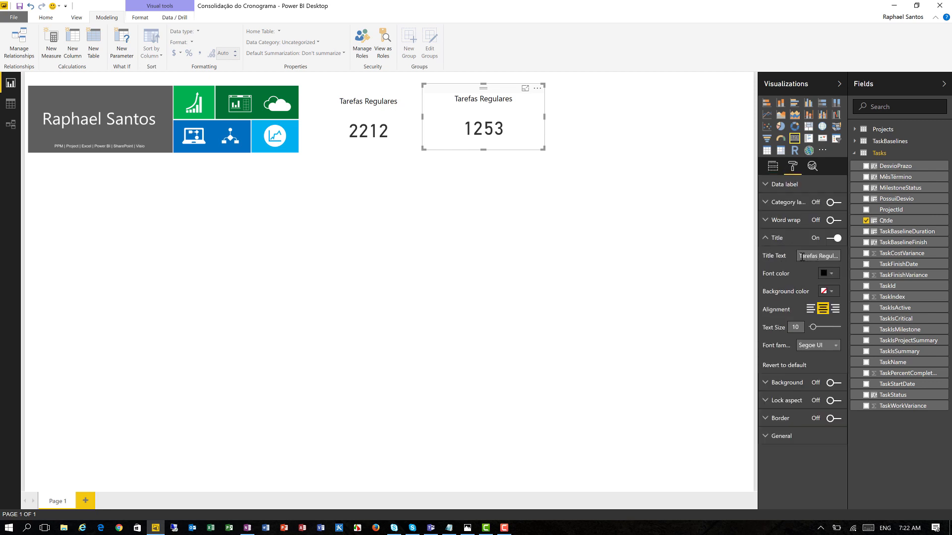
{"action": "key", "text": "BackSpace"}
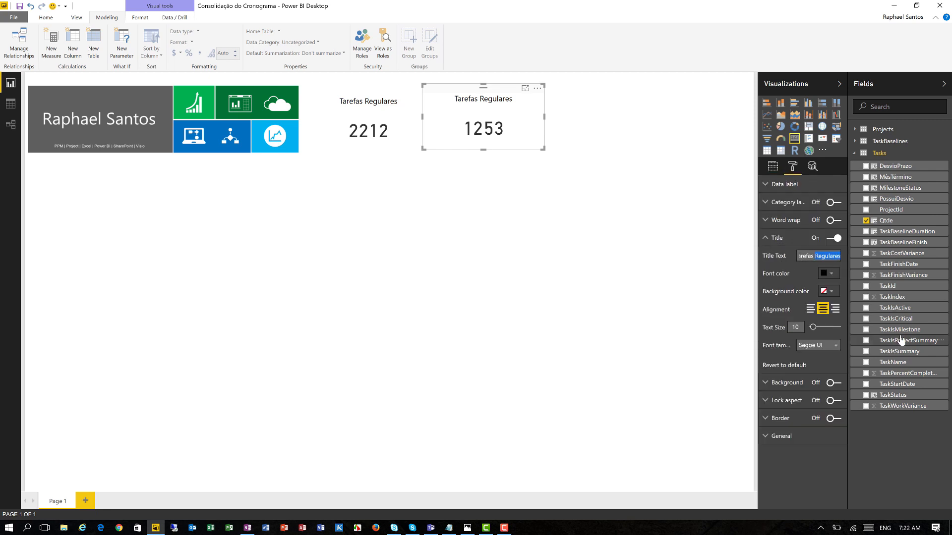
{"action": "type", "text": "Crit"}
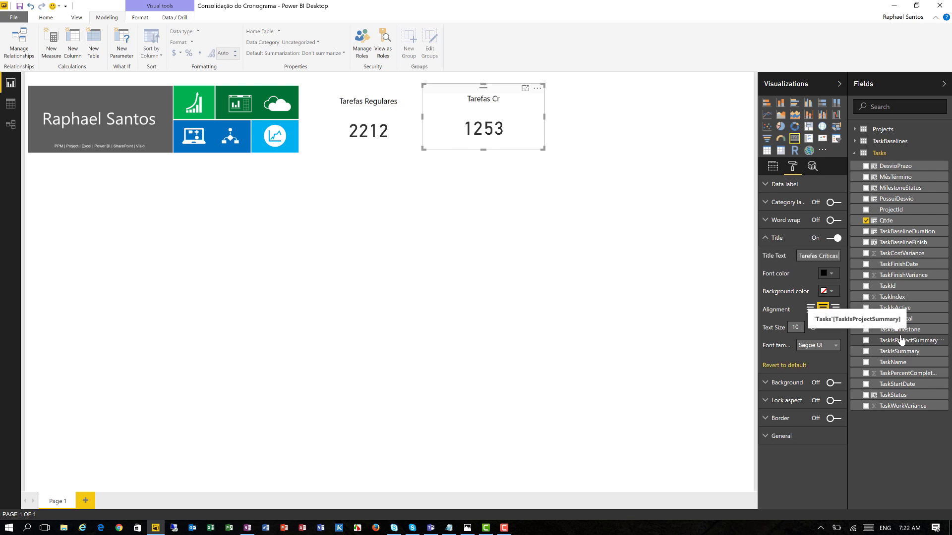
{"action": "left_click", "coordinate": [609, 236]}
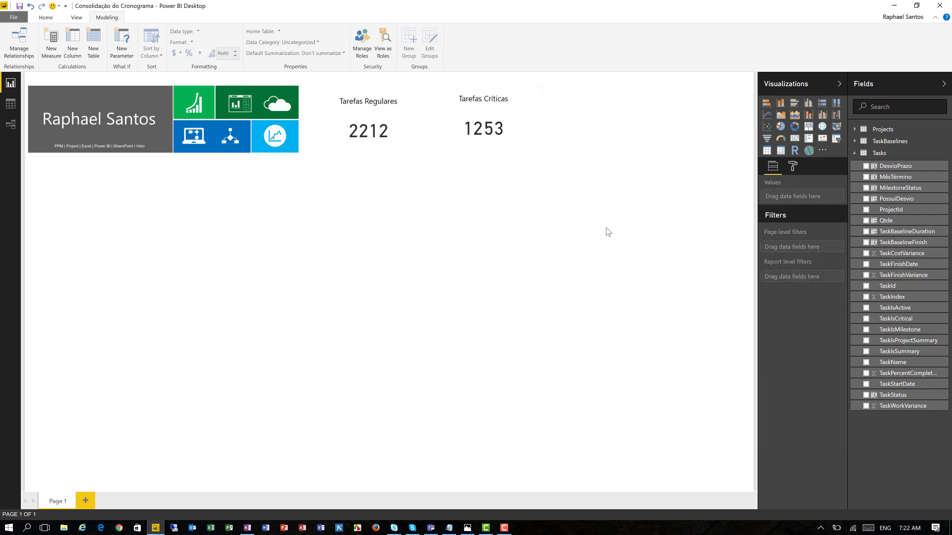
- Duplicate the Tarefas Críticas card and place the copy to the right of the original
{"action": "left_click", "coordinate": [499, 90]}
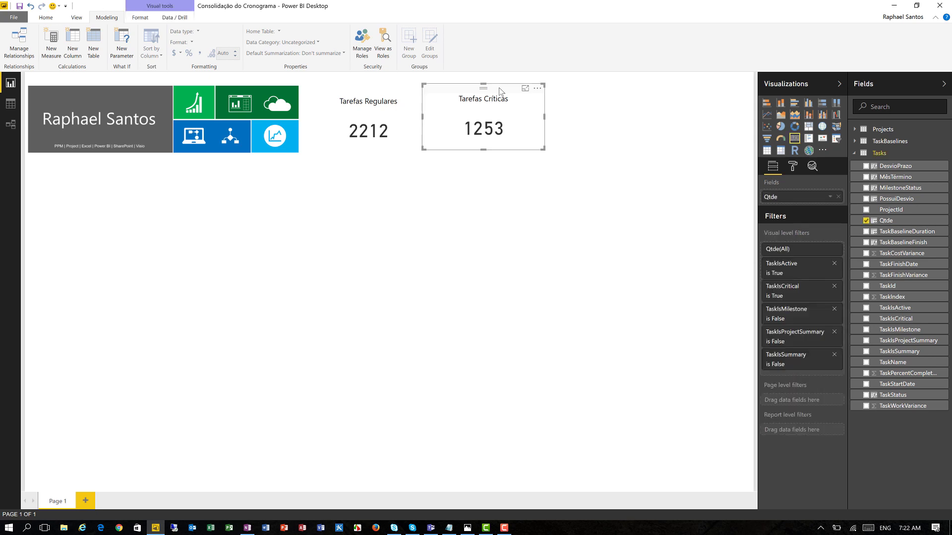
{"action": "left_click_drag", "start_coordinate": [500, 91], "coordinate": [584, 92]}
{"action": "key", "text": "ctrl+c"}
{"action": "key", "text": "ctrl+v"}
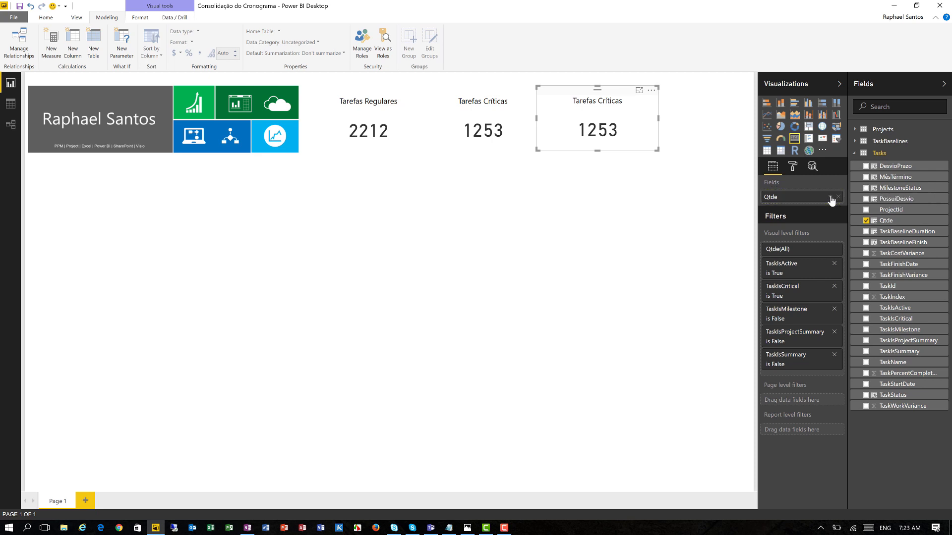
- Replace the Qtde field of the third card with PossuiDesvio and remove its TaskIsCritical filter
{"action": "left_click_drag", "start_coordinate": [831, 200], "coordinate": [832, 198]}
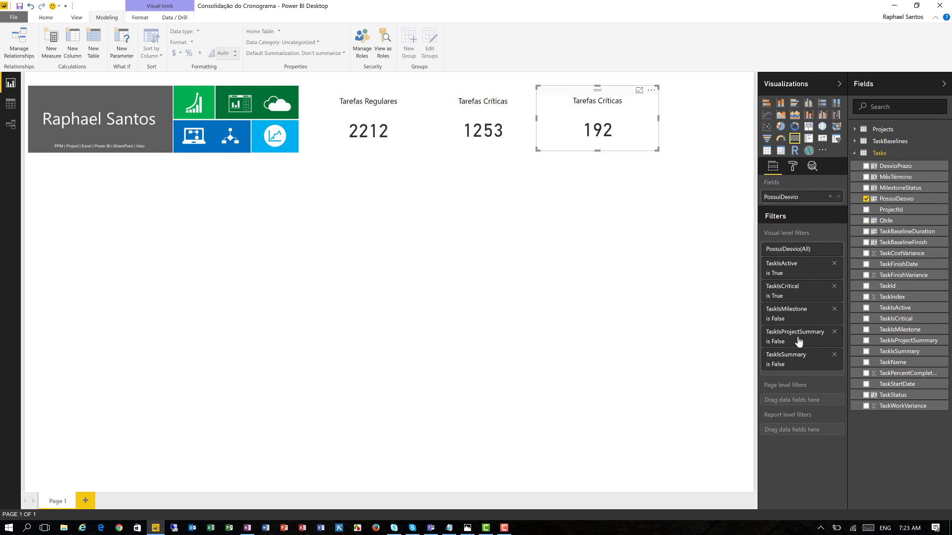
{"action": "left_click", "coordinate": [836, 298]}
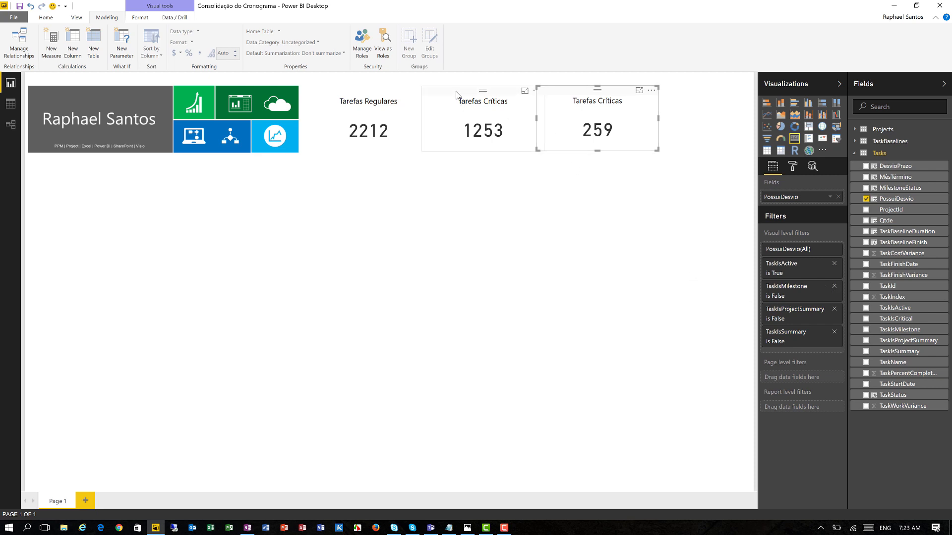
- Nudge the Tarefas Críticas card slightly left and change the third card's title to Tarefas com Desvio
{"action": "left_click_drag", "start_coordinate": [457, 96], "coordinate": [448, 95]}
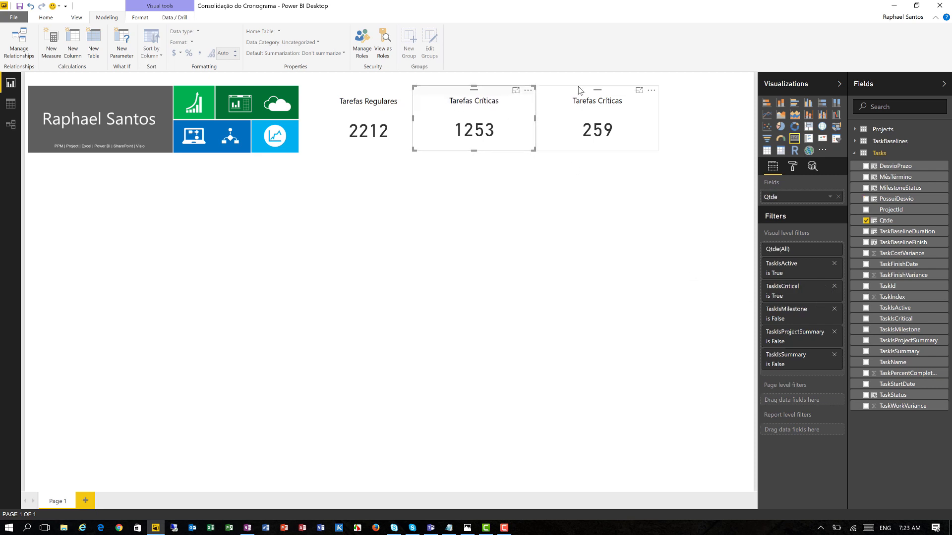
{"action": "left_click", "coordinate": [577, 90]}
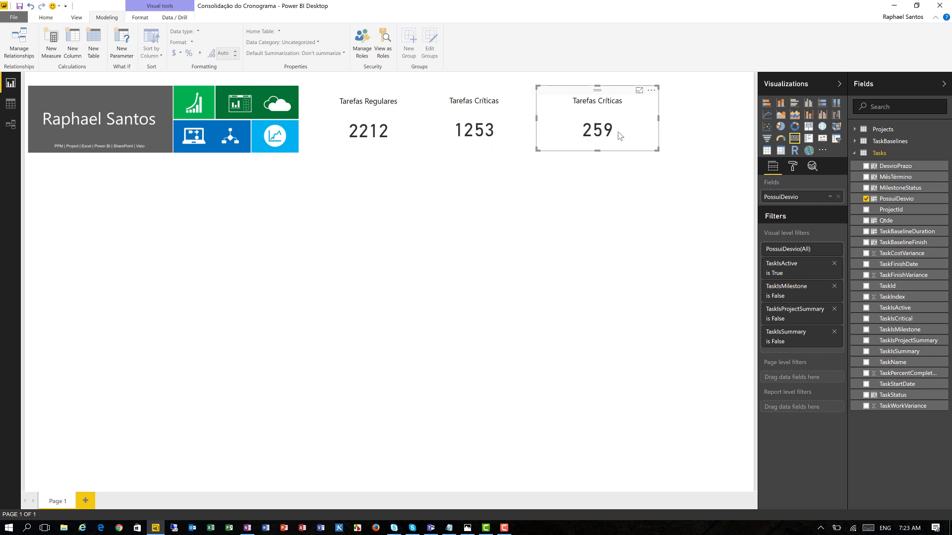
{"action": "left_click", "coordinate": [792, 167]}
{"action": "left_click", "coordinate": [785, 240]}
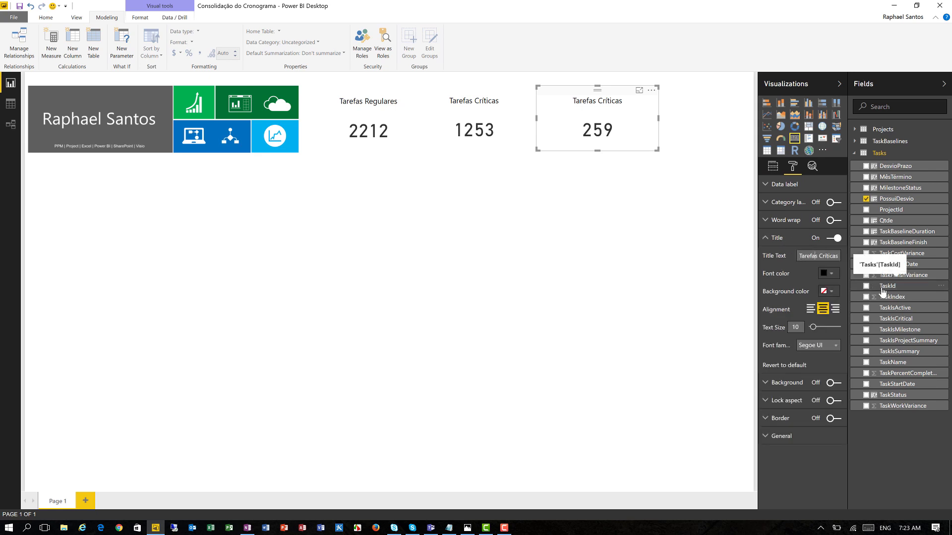
{"action": "type", "text": "com Desvio"}
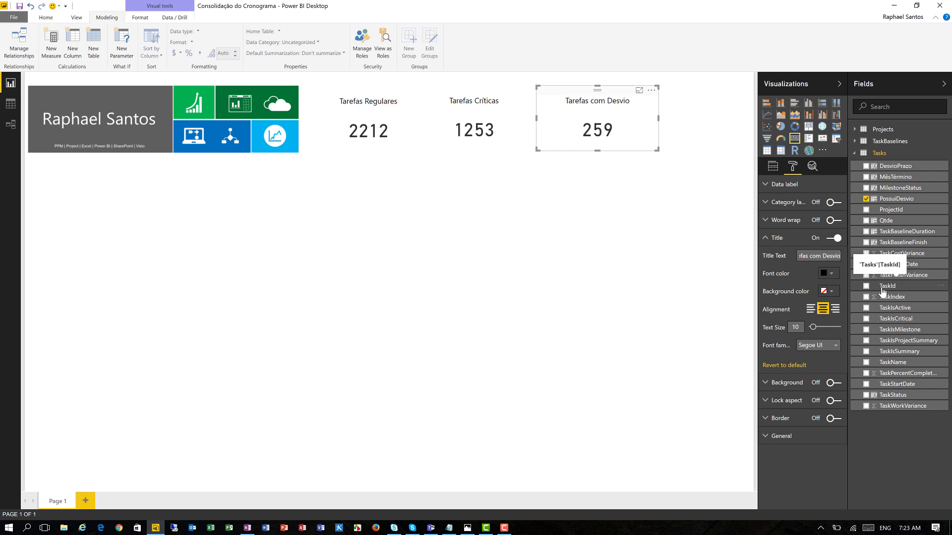
{"action": "left_click", "coordinate": [638, 193]}
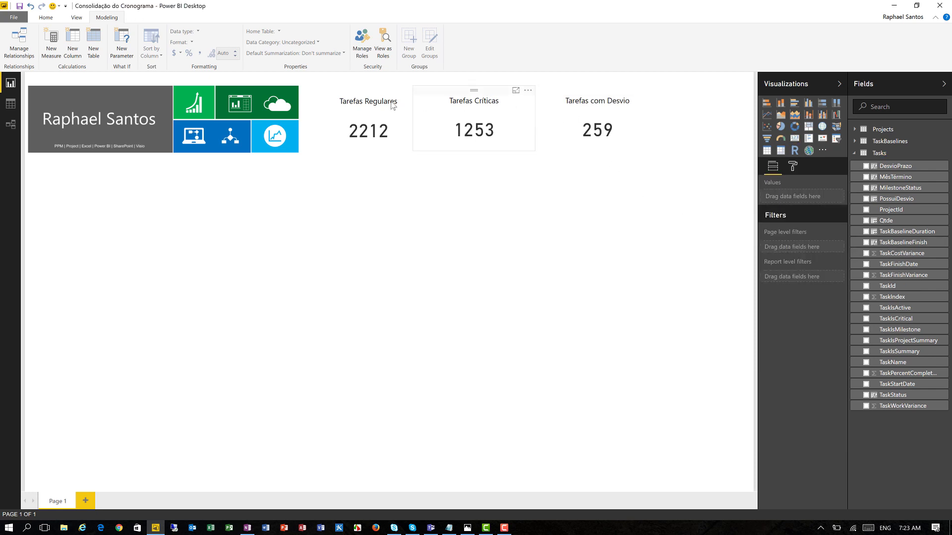
- Shift the Tarefas Regulares, Tarefas Críticas and Tarefas com Desvio cards slightly left to make room for another card
{"action": "left_click", "coordinate": [368, 97]}
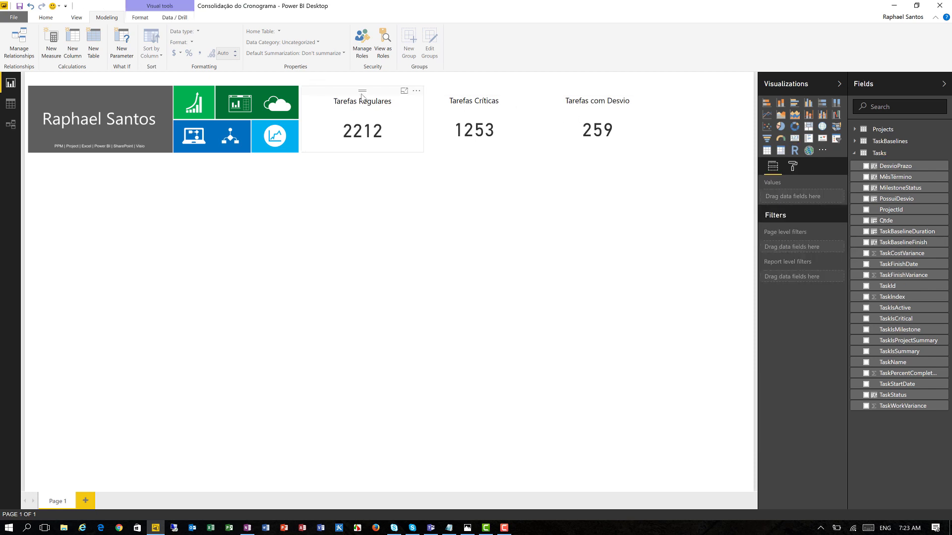
{"action": "left_click", "coordinate": [446, 97]}
{"action": "left_click_drag", "start_coordinate": [446, 97], "coordinate": [440, 101]}
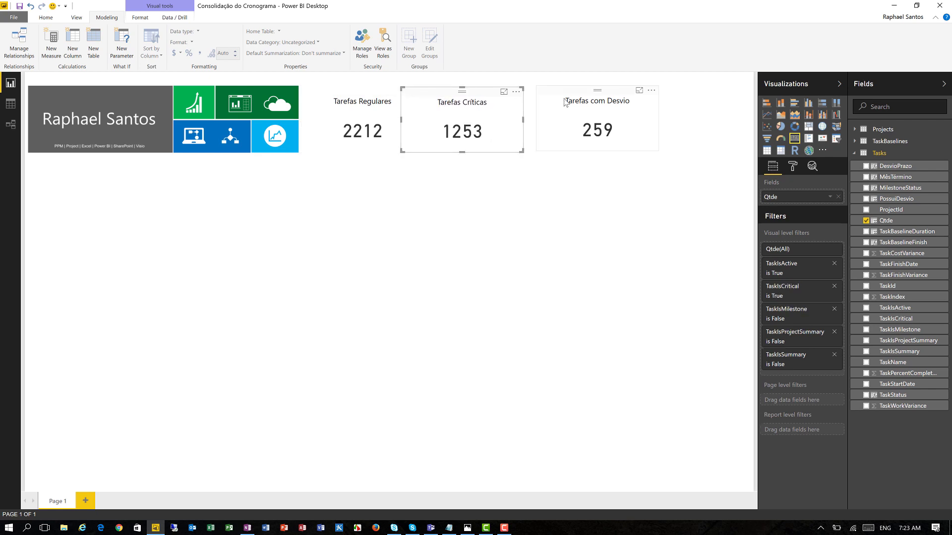
{"action": "left_click_drag", "start_coordinate": [559, 96], "coordinate": [551, 97]}
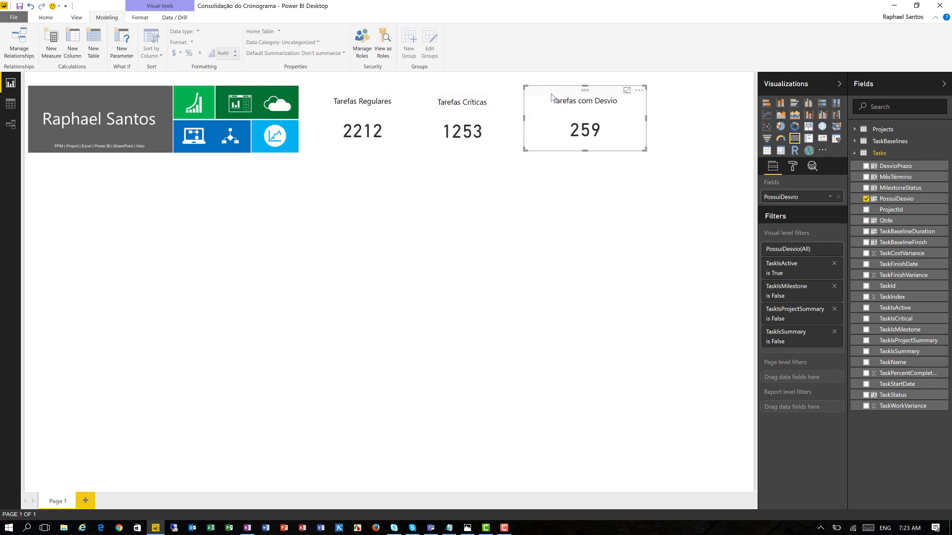
- Duplicate the Tarefas com Desvio card and place the copy at the right end of the card row
{"action": "key", "text": "ctrl+c"}
{"action": "key", "text": "ctrl+v"}
{"action": "left_click_drag", "start_coordinate": [551, 96], "coordinate": [653, 97]}
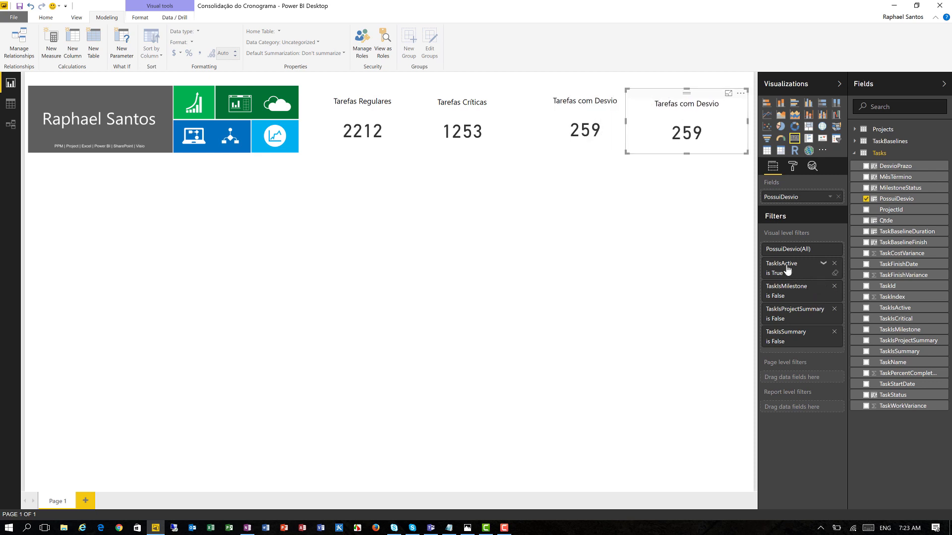
- Set the fourth card's TaskIsMilestone filter to True only and replace its PossuiDesvio field with Qtde
{"action": "left_click", "coordinate": [824, 286]}
{"action": "left_click", "coordinate": [786, 337]}
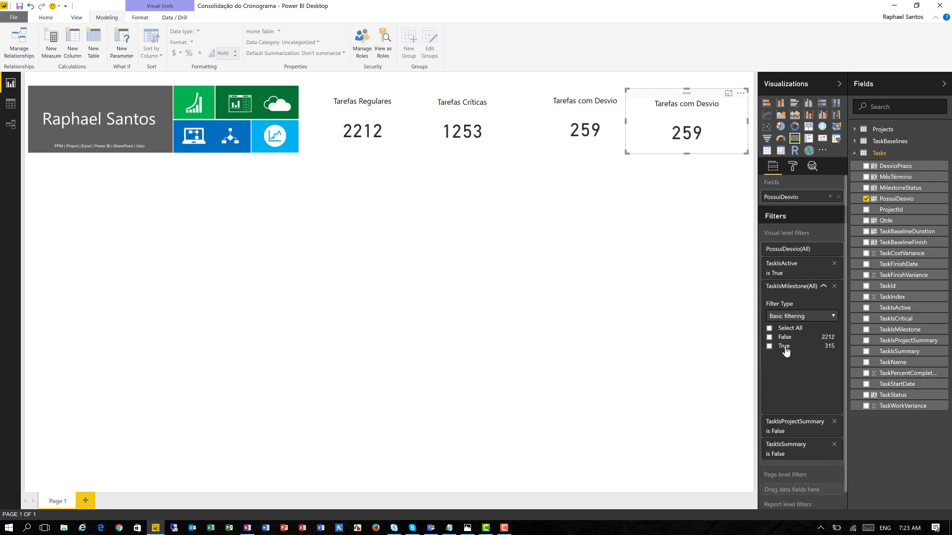
{"action": "left_click", "coordinate": [787, 346]}
{"action": "left_click", "coordinate": [823, 287]}
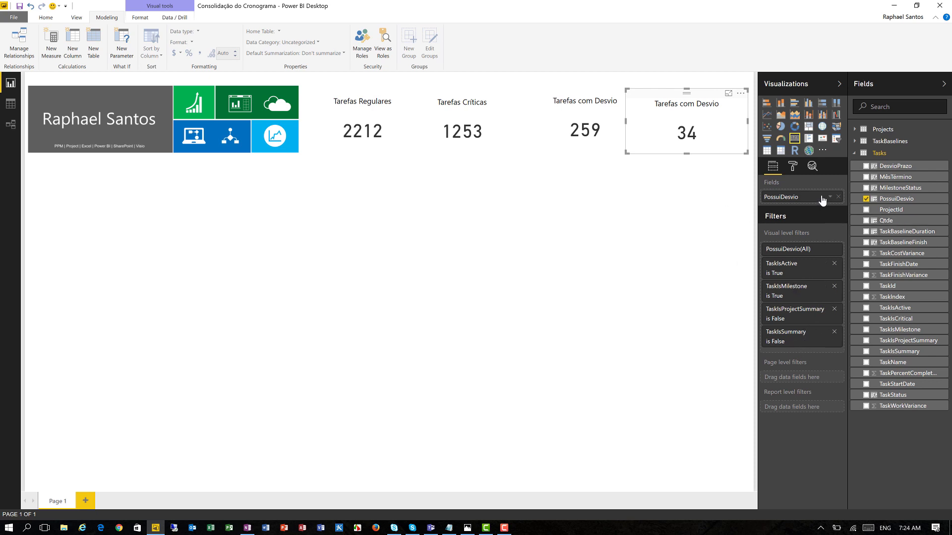
{"action": "left_click_drag", "start_coordinate": [886, 221], "coordinate": [823, 209]}
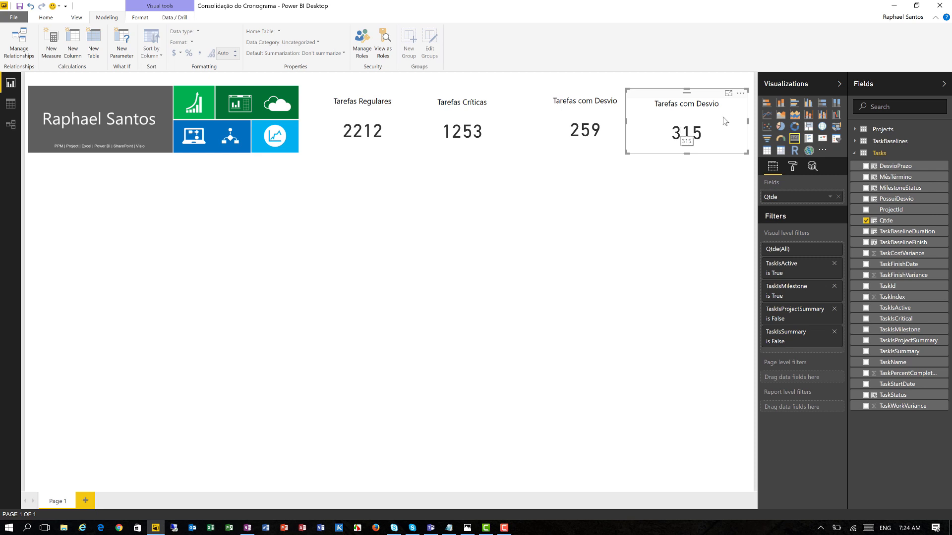
- Change the title of the fourth card to Milestones
{"action": "left_click", "coordinate": [793, 167]}
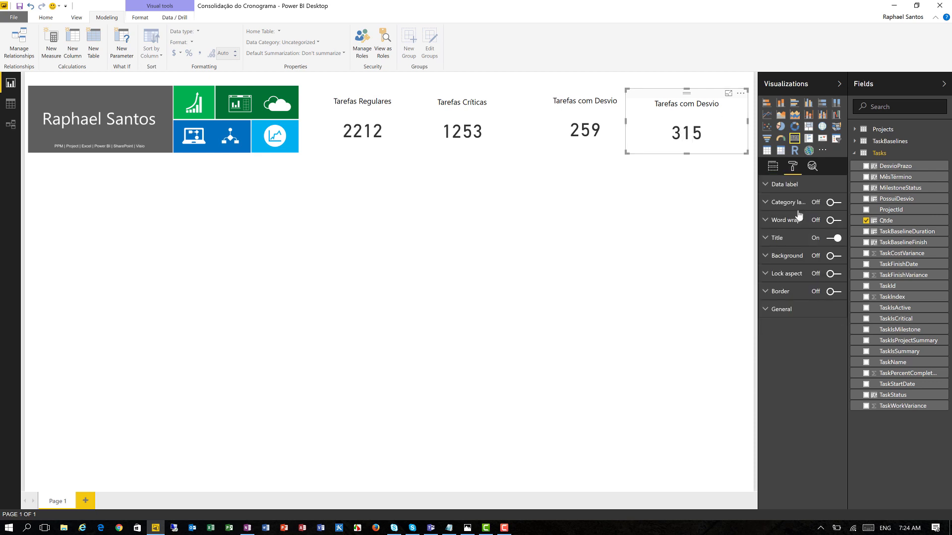
{"action": "left_click", "coordinate": [777, 238]}
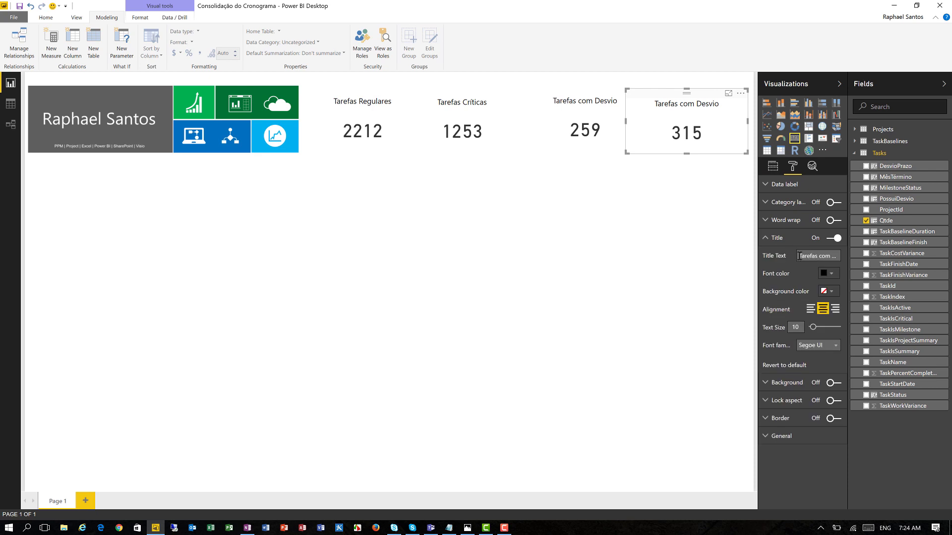
{"action": "left_click", "coordinate": [799, 256]}
{"action": "type", "text": "Milestones"}
{"action": "left_click", "coordinate": [681, 285]}
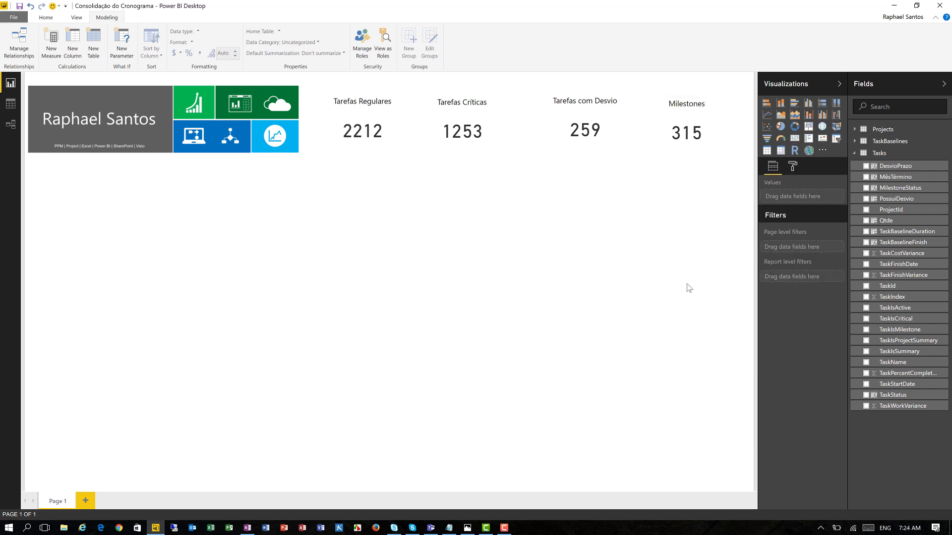
- Align the top edges of the Tarefas Regulares, Tarefas Críticas, Tarefas com Desvio and Milestones cards
{"action": "left_click", "coordinate": [381, 99]}
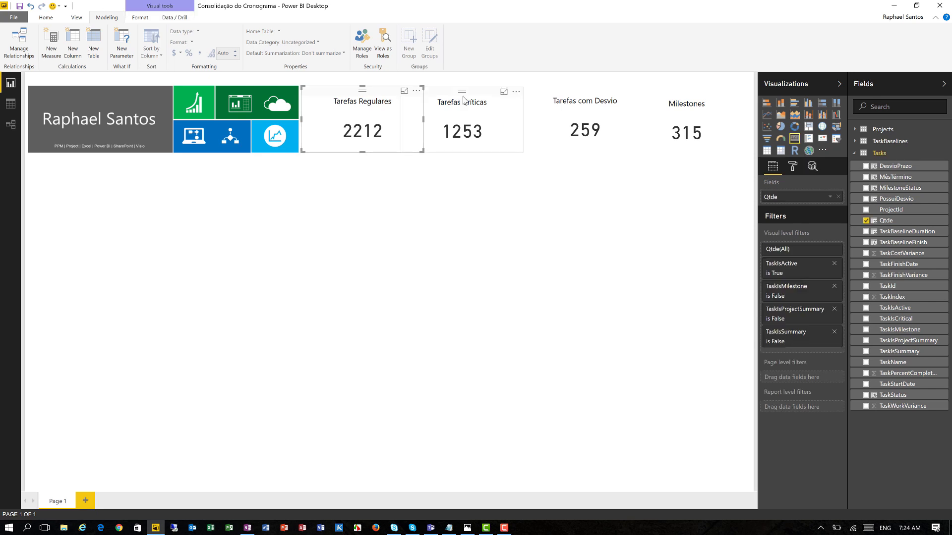
{"action": "left_click", "coordinate": [464, 100], "text": "ctrl"}
{"action": "left_click", "coordinate": [548, 96], "text": "ctrl"}
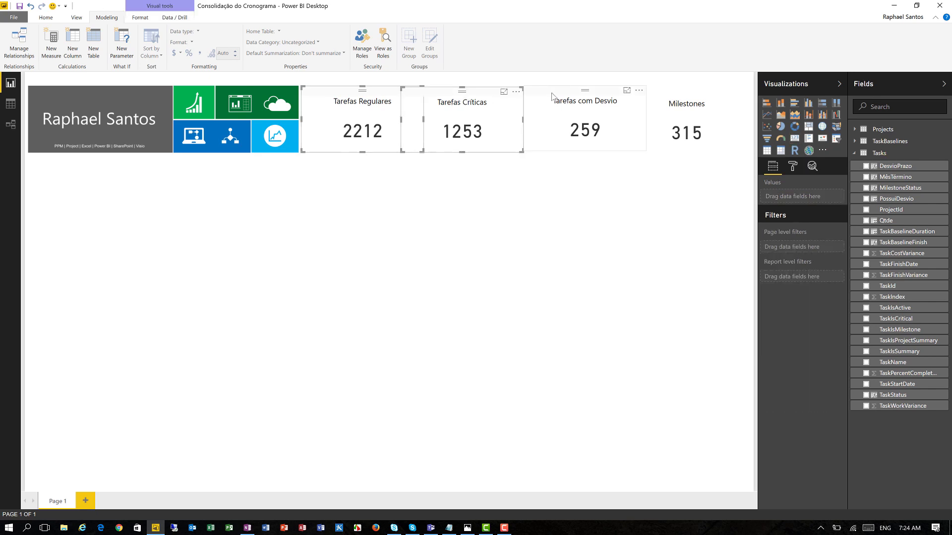
{"action": "left_click", "coordinate": [676, 98], "text": "ctrl"}
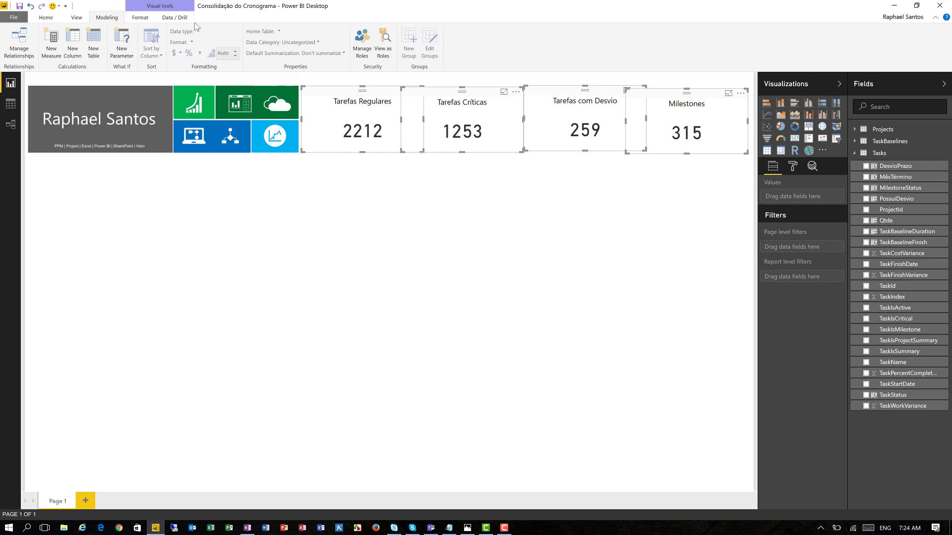
{"action": "left_click", "coordinate": [140, 18]}
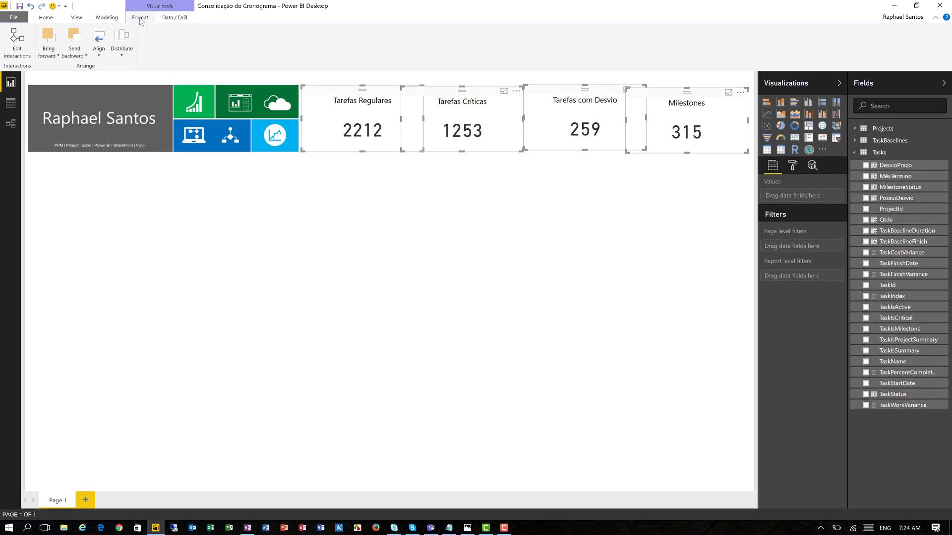
{"action": "left_click", "coordinate": [100, 55]}
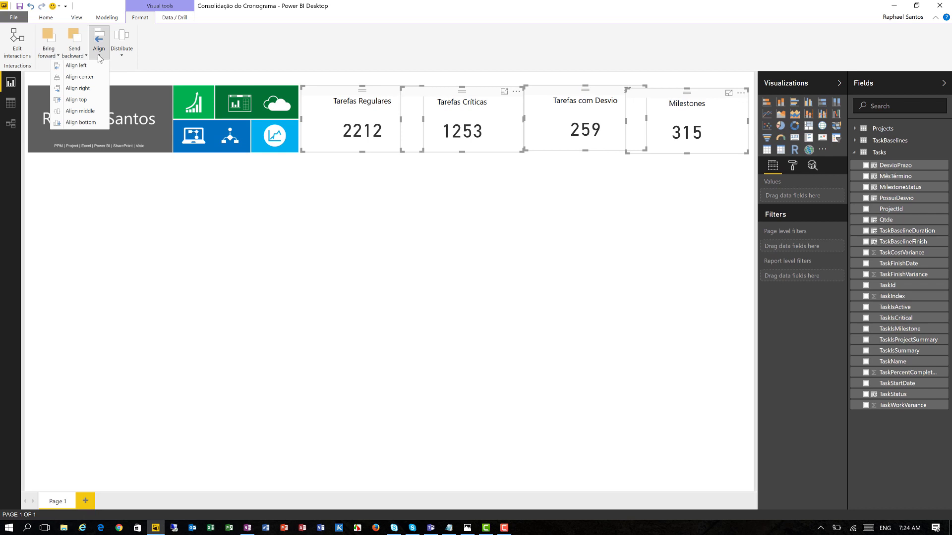
{"action": "left_click", "coordinate": [77, 100]}
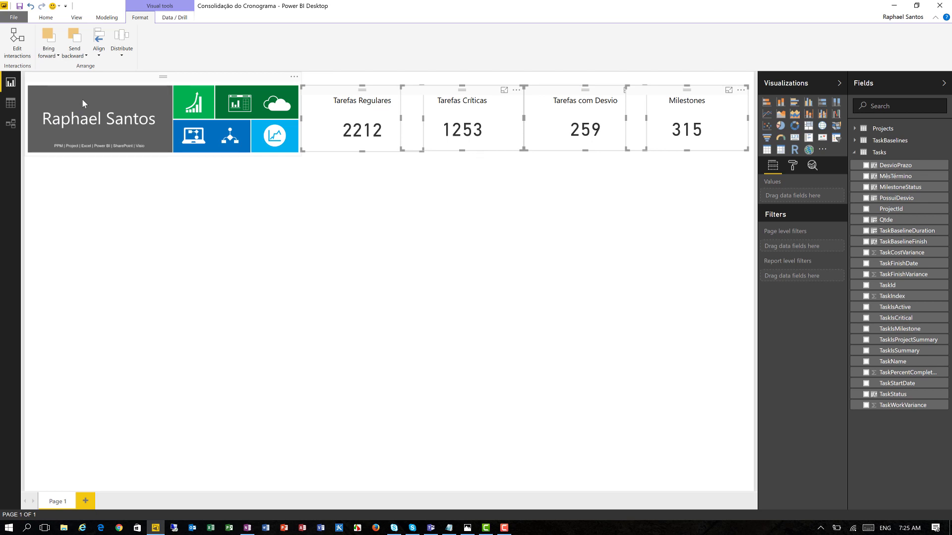
- Distribute the four selected cards horizontally and clear the selection
{"action": "left_click", "coordinate": [100, 45]}
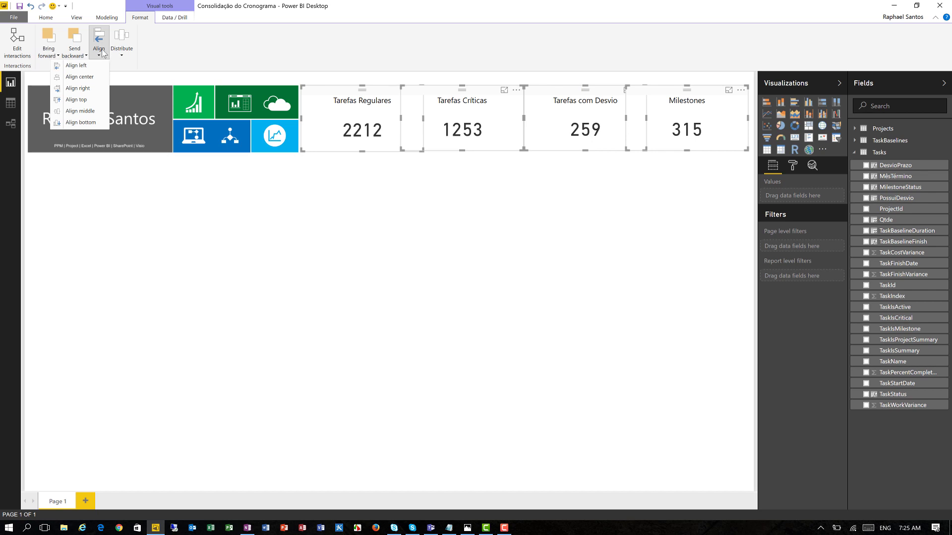
{"action": "left_click", "coordinate": [118, 55]}
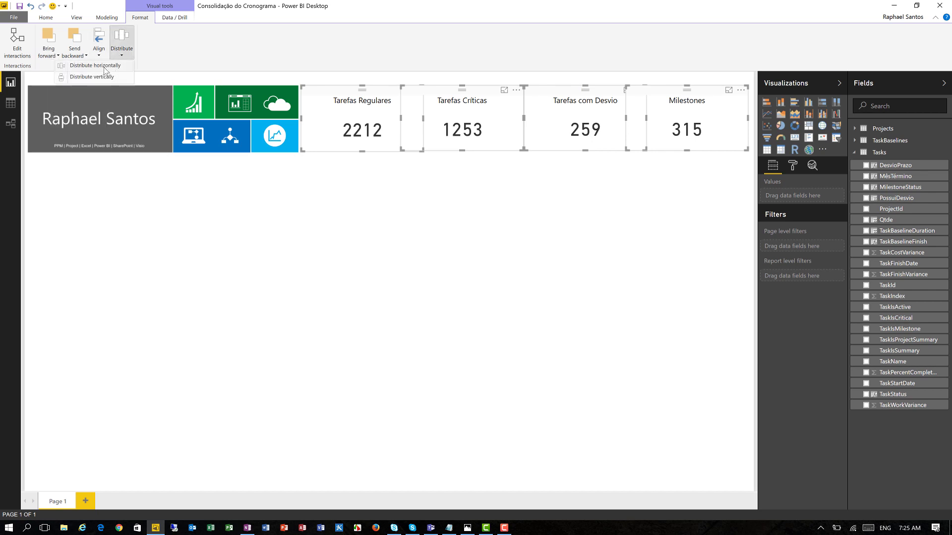
{"action": "left_click", "coordinate": [102, 70]}
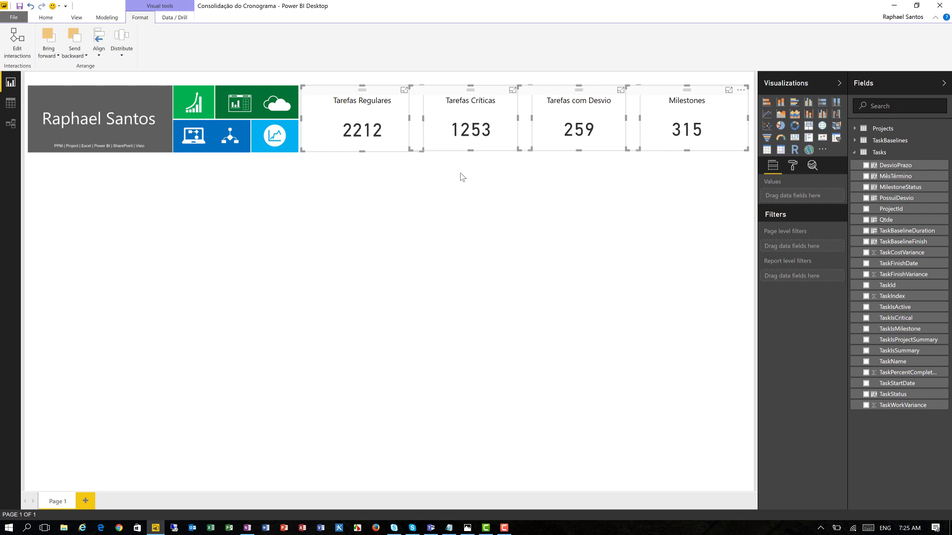
{"action": "left_click", "coordinate": [568, 281]}
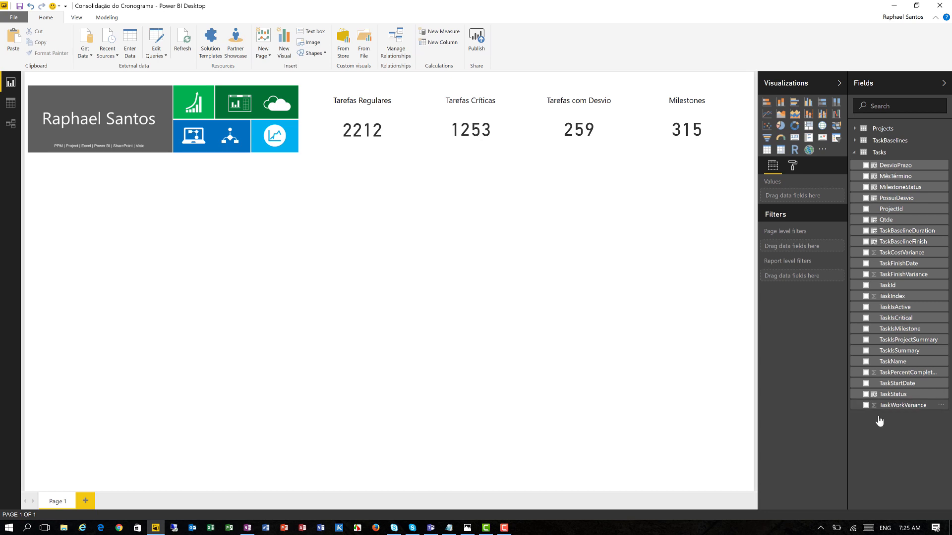
- Create a table of MêsTérmino and Qtde from the Tasks table and place it beneath the banner, offset toward the page's centre
{"action": "left_click", "coordinate": [866, 178]}
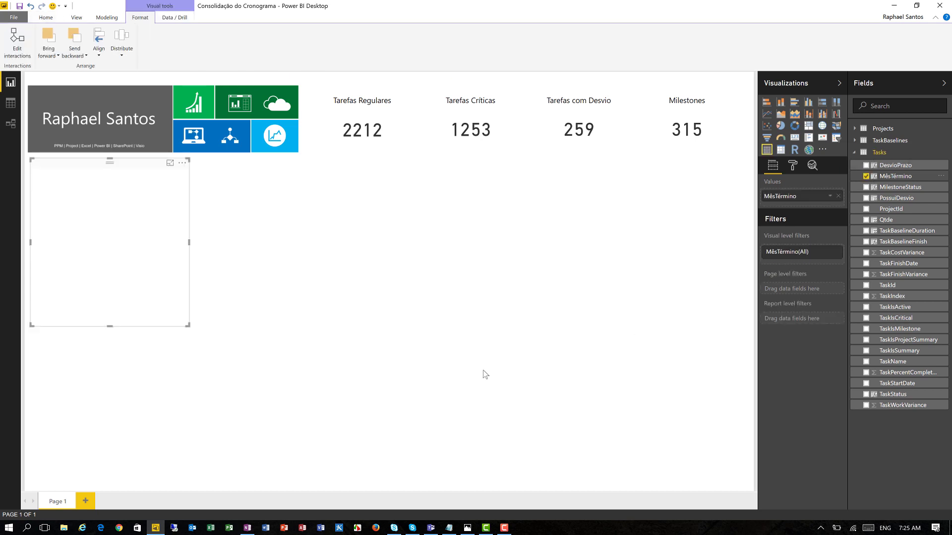
{"action": "left_click_drag", "start_coordinate": [82, 166], "coordinate": [224, 162]}
{"action": "left_click", "coordinate": [866, 220]}
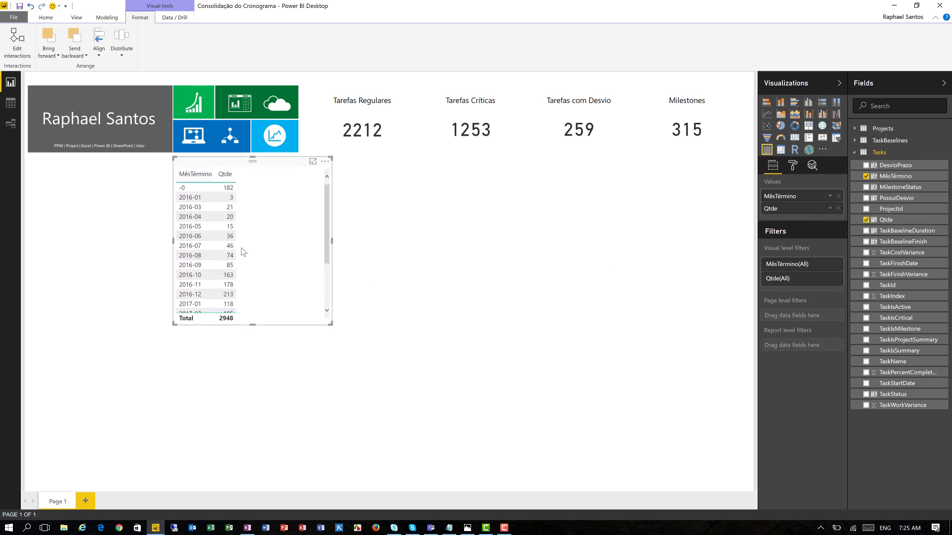
{"action": "scroll", "coordinate": [222, 270], "scroll_direction": "down", "scroll_amount": 10}
{"action": "scroll", "coordinate": [222, 268], "scroll_direction": "up", "scroll_amount": 10}
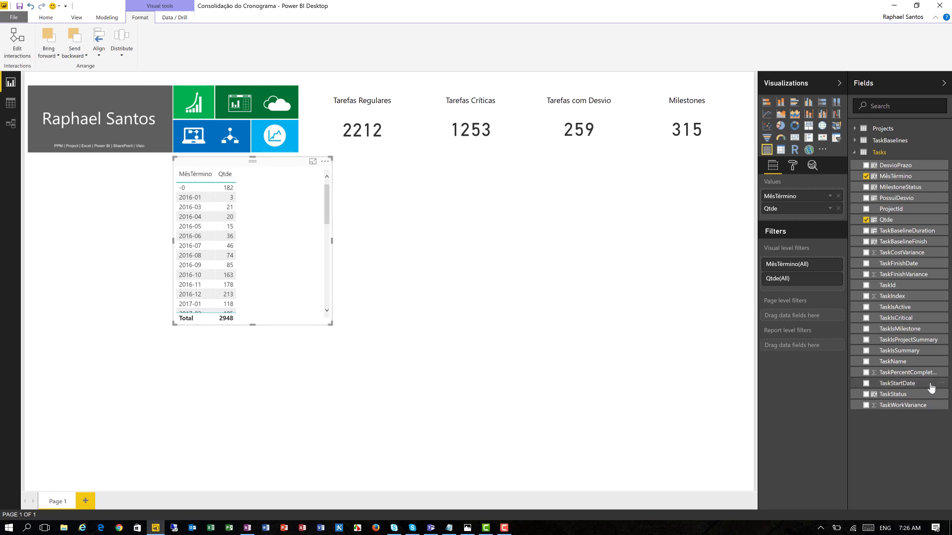
- Filter the MêsTérmino table to rows where TaskIsMilestone is True and look through its months
{"action": "left_click", "coordinate": [942, 330]}
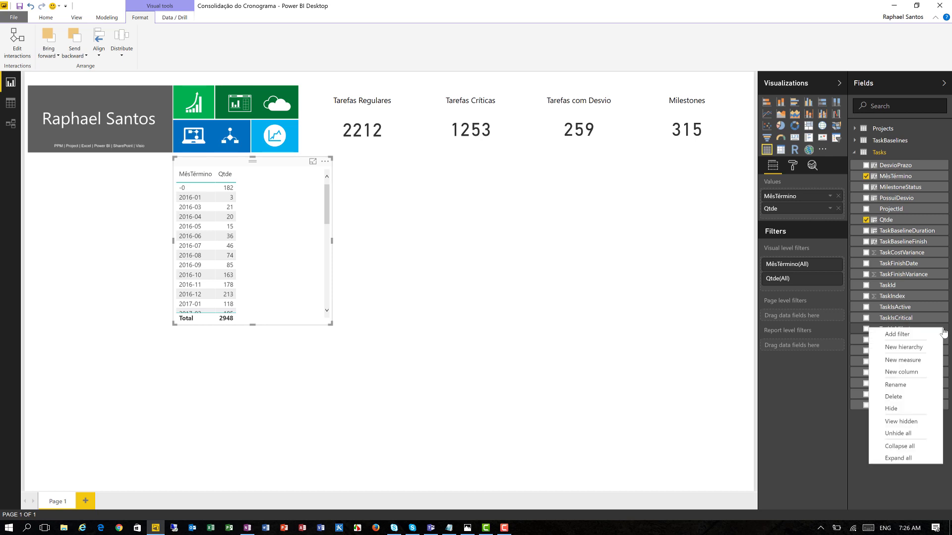
{"action": "left_click", "coordinate": [908, 335]}
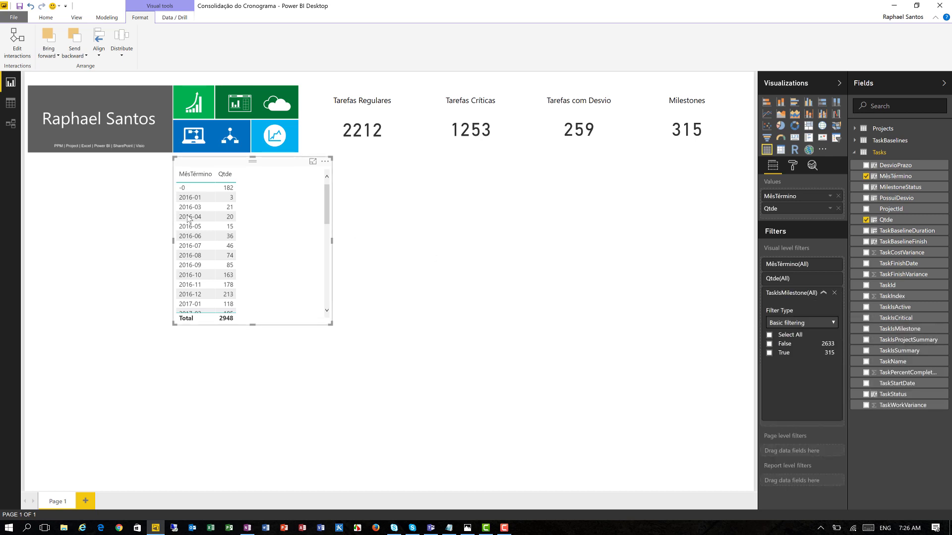
{"action": "left_click", "coordinate": [769, 353]}
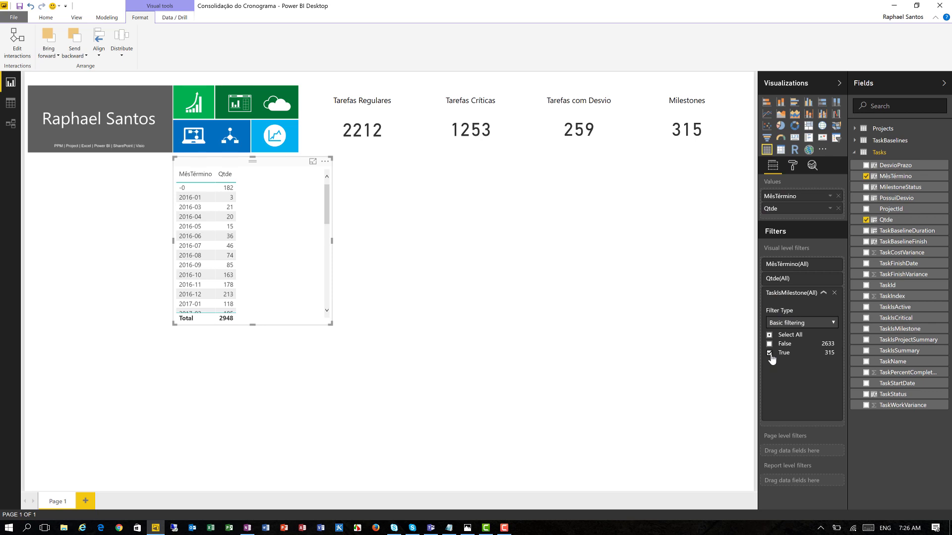
{"action": "left_click", "coordinate": [825, 293]}
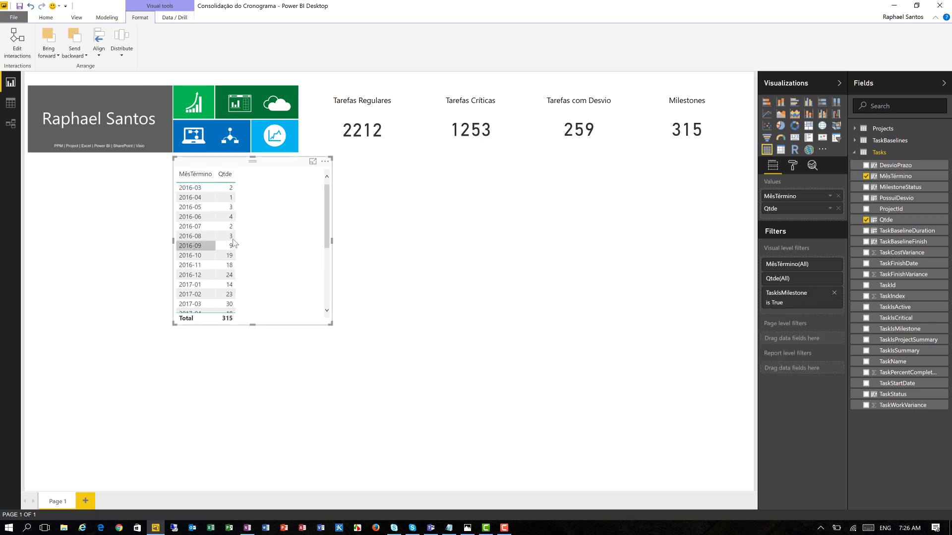
{"action": "scroll", "coordinate": [218, 245], "scroll_direction": "down", "scroll_amount": 3}
{"action": "scroll", "coordinate": [234, 243], "scroll_direction": "up", "scroll_amount": 3}
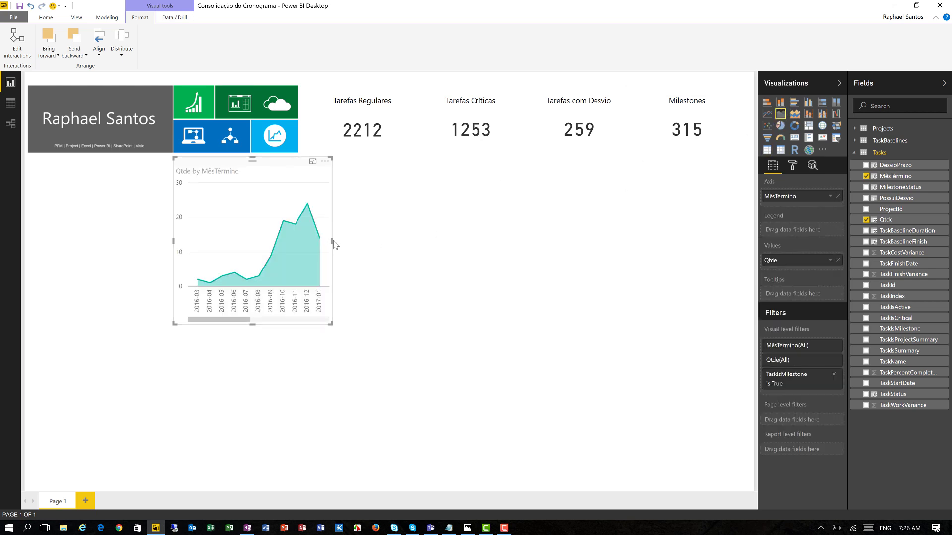
- Turn the MêsTérmino table into a wider area chart with MilestoneStatus as its legend
{"action": "left_click_drag", "start_coordinate": [334, 243], "coordinate": [456, 243]}
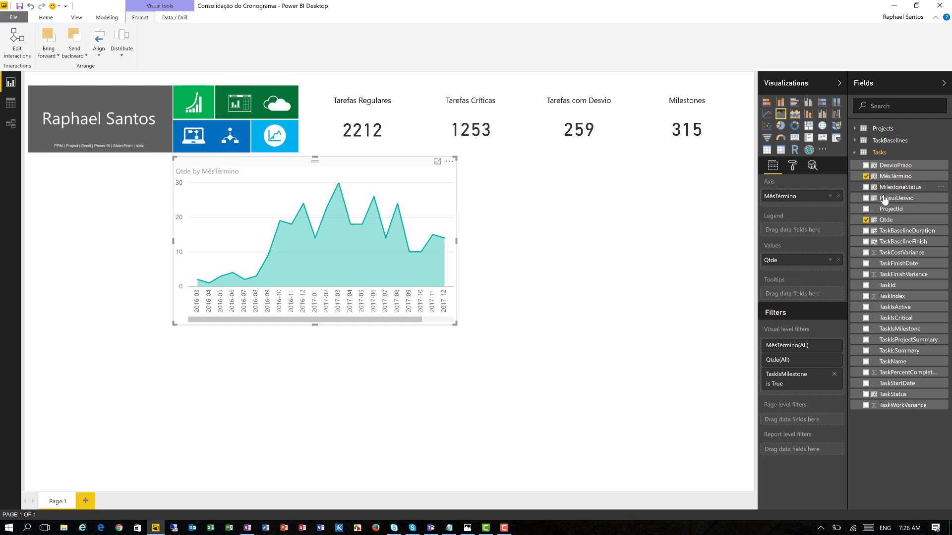
{"action": "left_click_drag", "start_coordinate": [897, 188], "coordinate": [804, 230]}
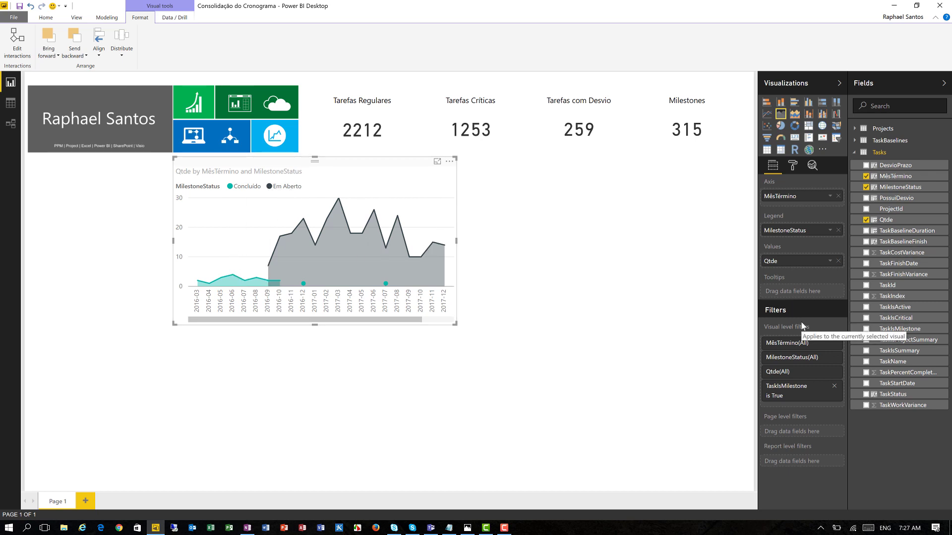
- Set the data color of the Concluído series in the area chart to the yellow theme color
{"action": "left_click", "coordinate": [793, 165]}
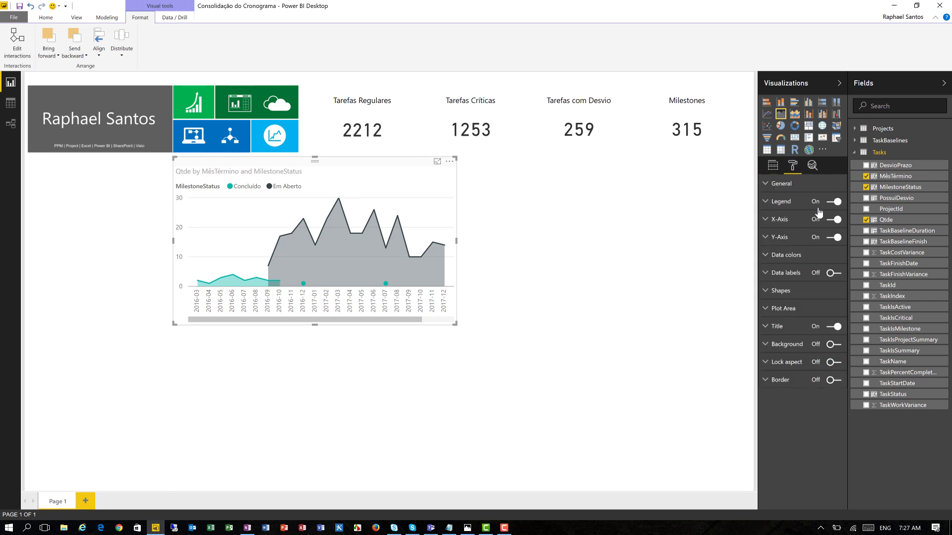
{"action": "left_click", "coordinate": [794, 255]}
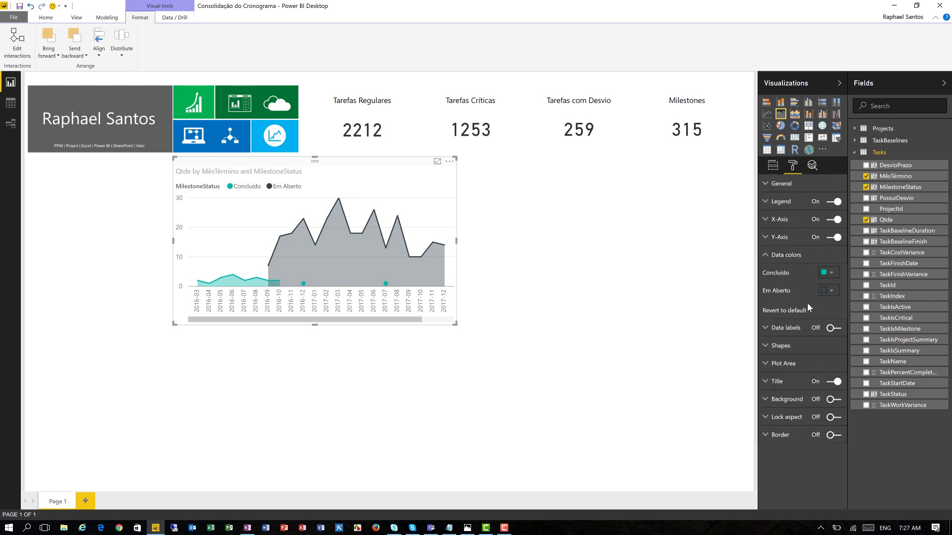
{"action": "left_click", "coordinate": [829, 272]}
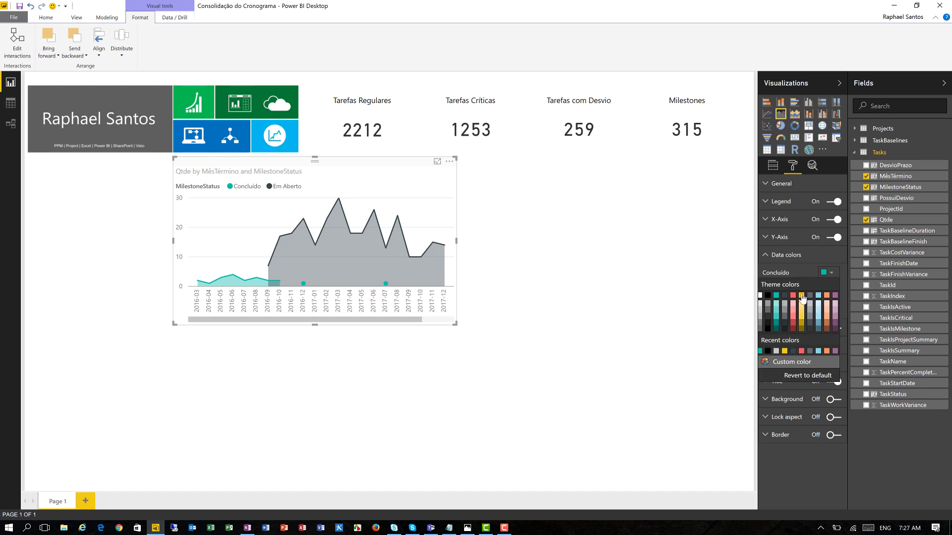
{"action": "left_click", "coordinate": [802, 297]}
{"action": "left_click", "coordinate": [795, 258]}
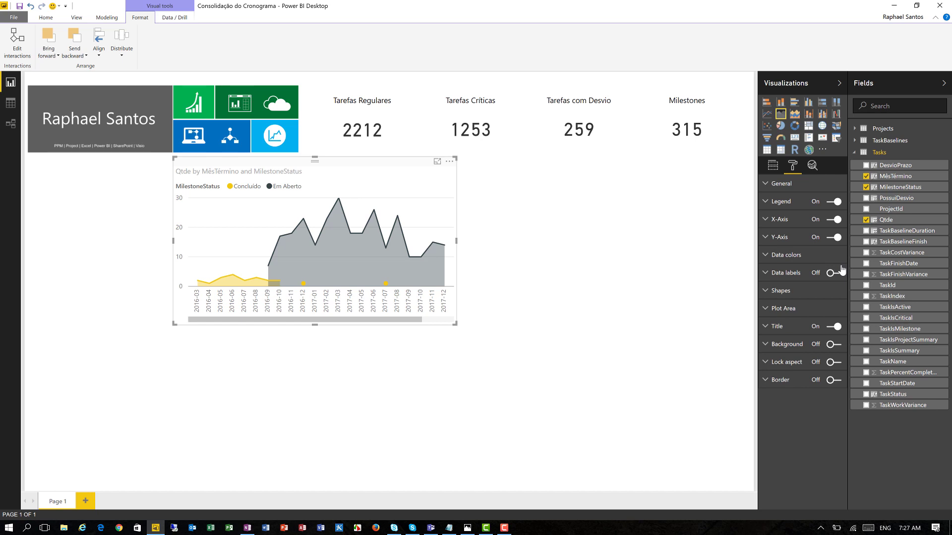
- Set the area chart's legend position to Bottom
{"action": "left_click", "coordinate": [785, 203]}
{"action": "left_click", "coordinate": [830, 220]}
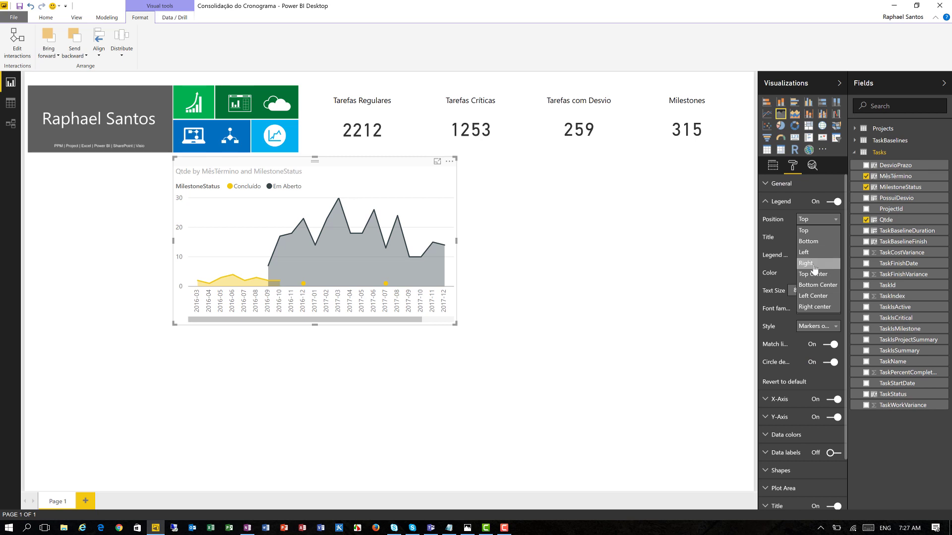
{"action": "left_click", "coordinate": [817, 244]}
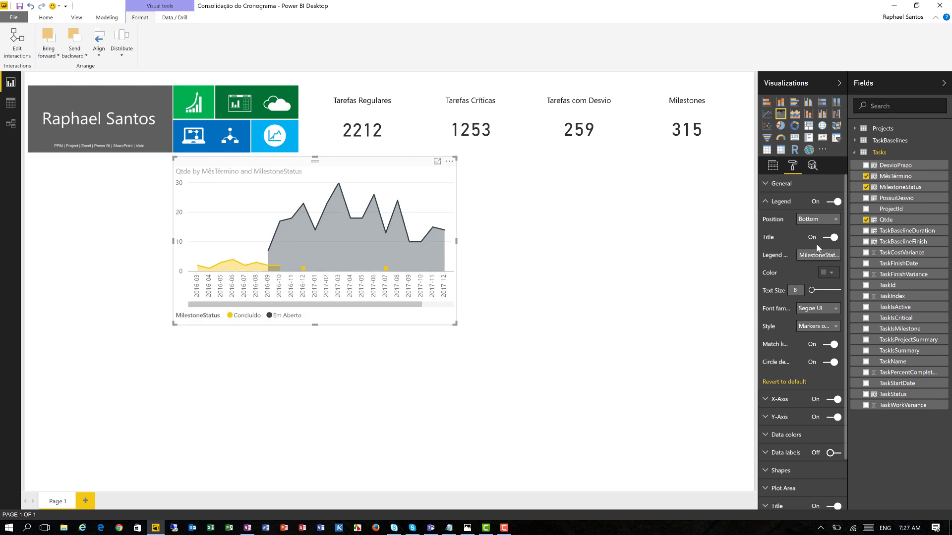
{"action": "left_click", "coordinate": [783, 202]}
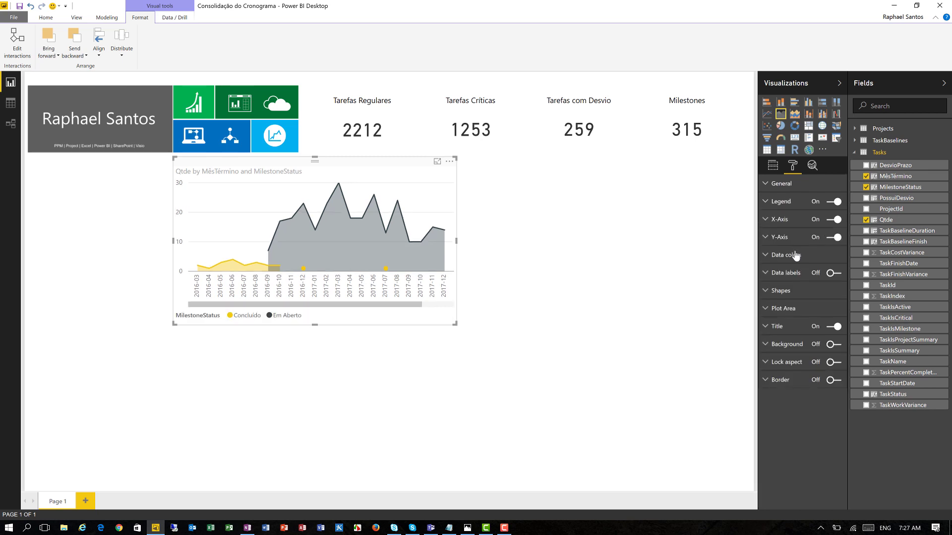
- Change the area chart's title text to Milestones a Finalizar por Mês
{"action": "left_click", "coordinate": [791, 329]}
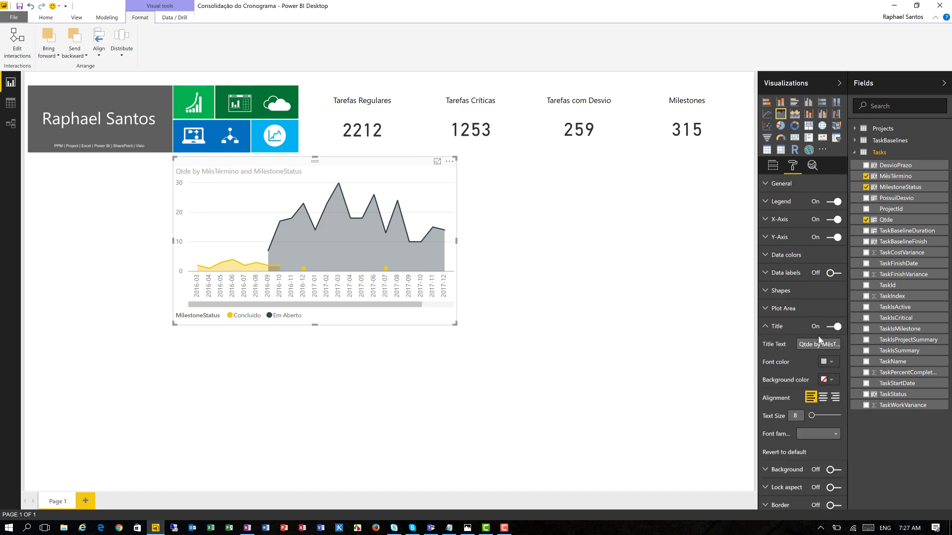
{"action": "left_click", "coordinate": [800, 344]}
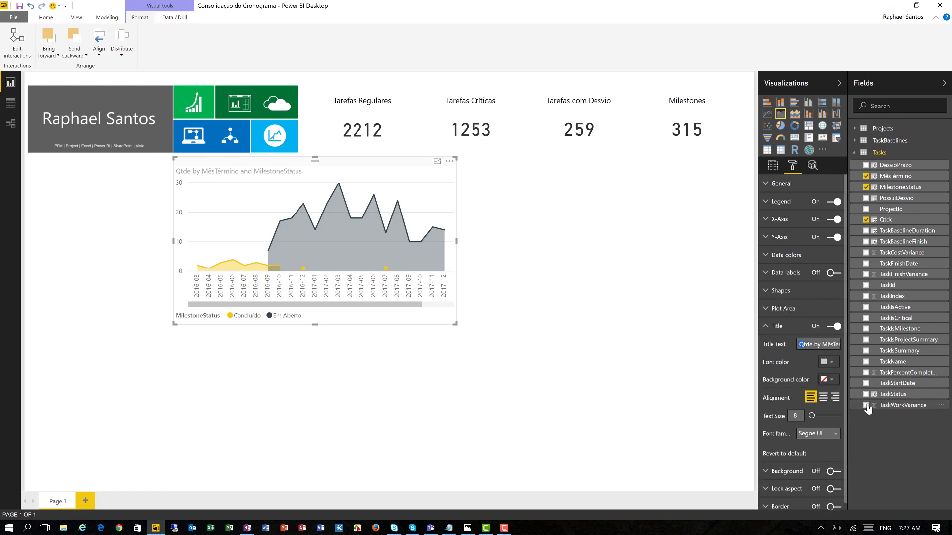
{"action": "key", "text": "ctrl+a"}
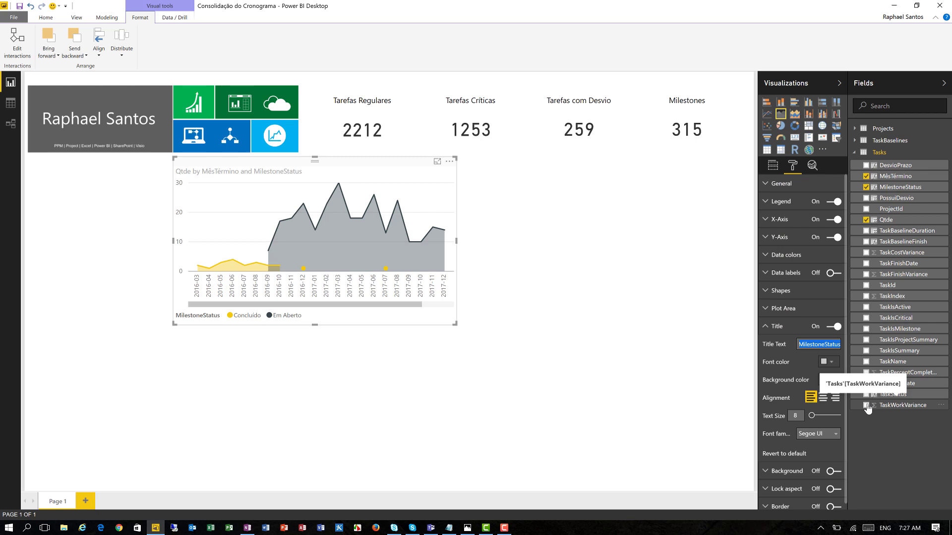
{"action": "type", "text": "Milestones a Finalizar"}
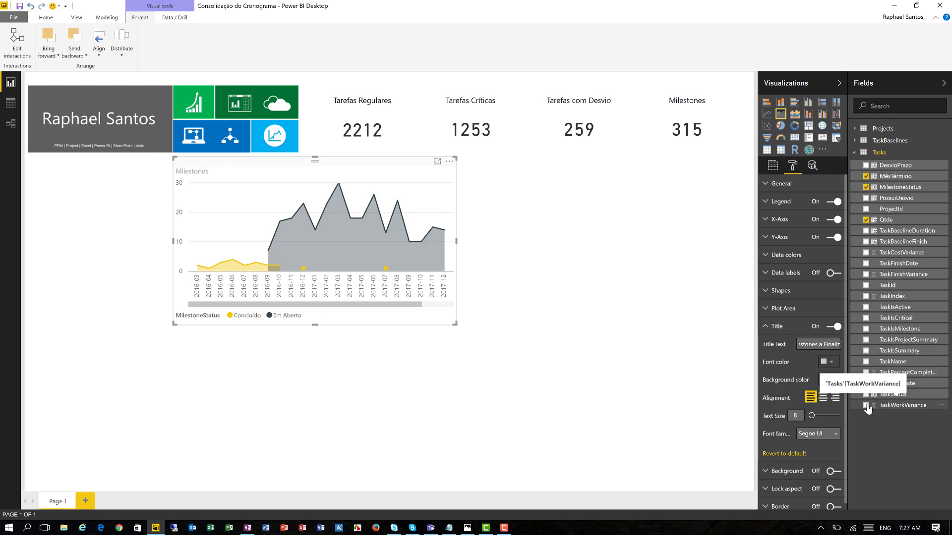
{"action": "type", "text": " por Mês"}
- Make the area chart's title black and center-aligned, and clear the selection
{"action": "left_click", "coordinate": [830, 363]}
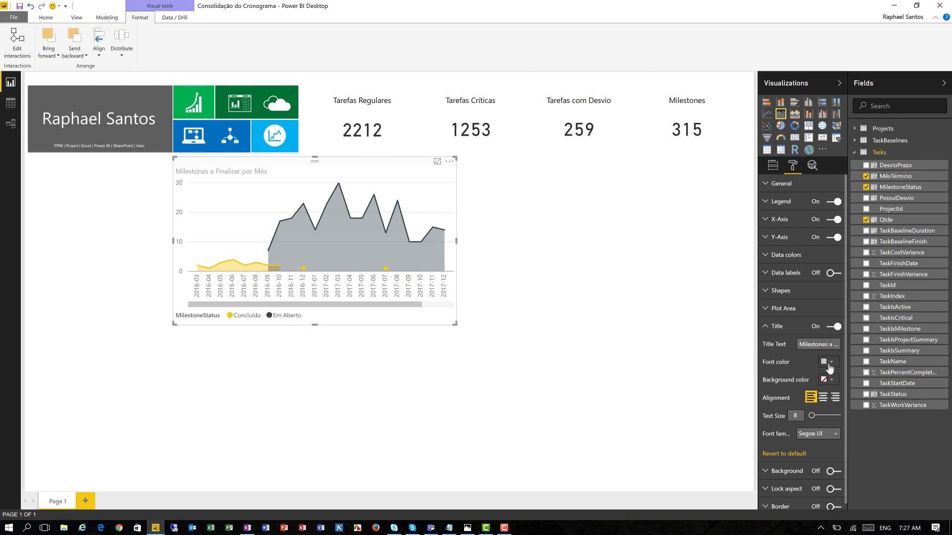
{"action": "left_click", "coordinate": [767, 385]}
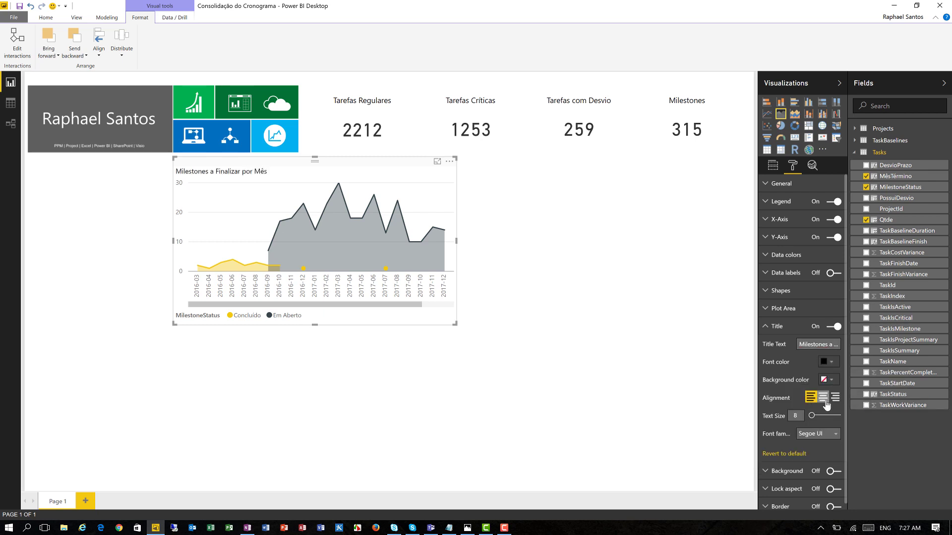
{"action": "left_click", "coordinate": [604, 374]}
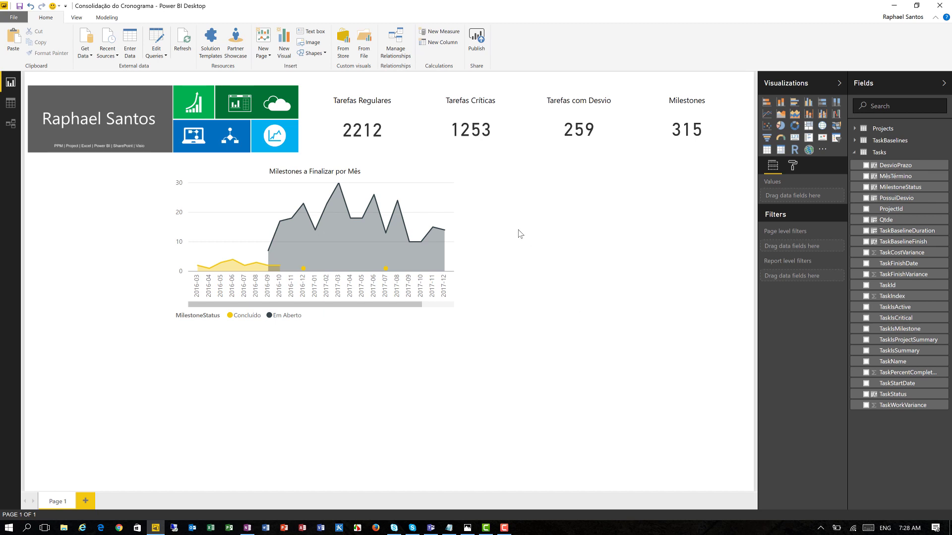
- Narrow the Milestones a Finalizar por Mês chart so its right edge falls between the Tarefas Regulares and Tarefas Críticas cards
{"action": "left_click", "coordinate": [434, 198]}
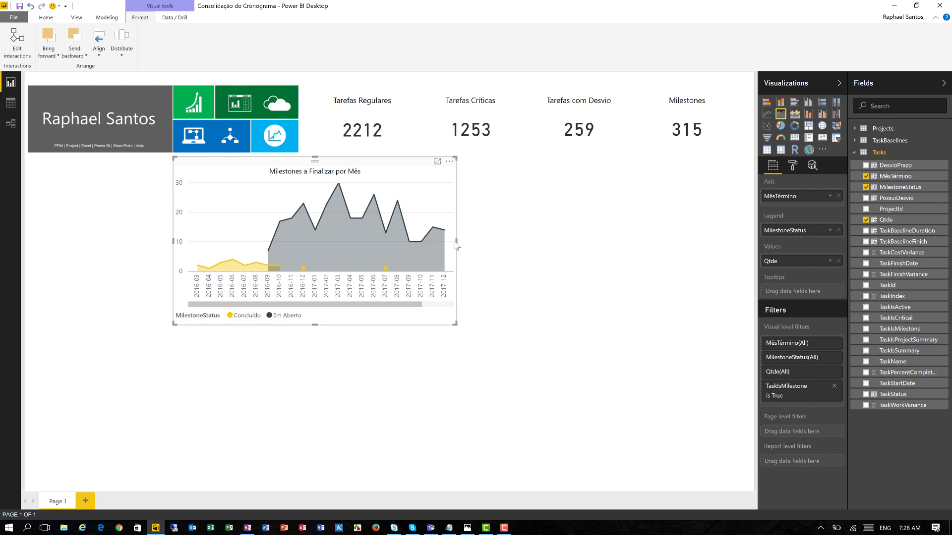
{"action": "left_click_drag", "start_coordinate": [457, 241], "coordinate": [424, 245]}
{"action": "left_click", "coordinate": [426, 246]}
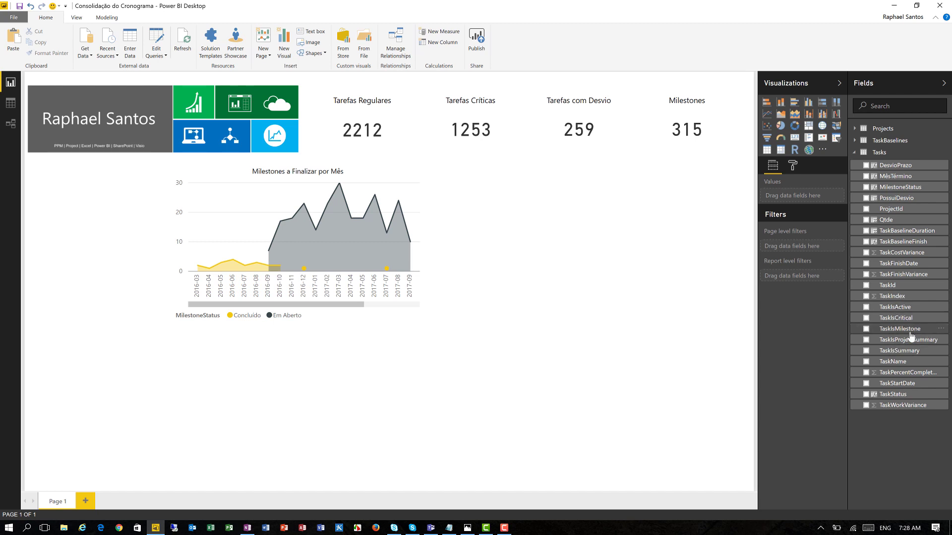
{"action": "left_click", "coordinate": [390, 168]}
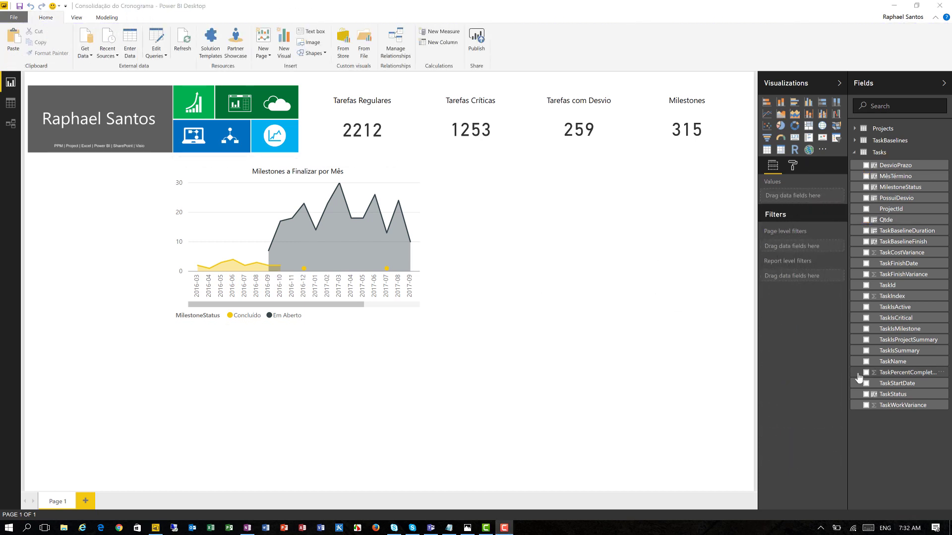
- Create a table of TaskStatus and Qtde and place it just right of the milestones area chart
{"action": "left_click", "coordinate": [866, 394]}
{"action": "left_click_drag", "start_coordinate": [109, 330], "coordinate": [505, 152]}
{"action": "left_click", "coordinate": [767, 149]}
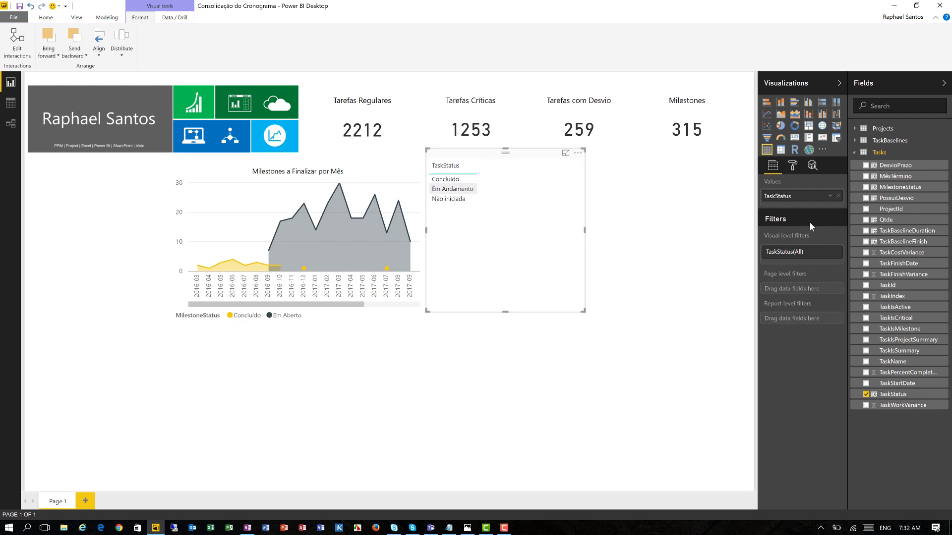
{"action": "left_click", "coordinate": [866, 220]}
- Filter the TaskStatus table to TaskIsActive True and TaskIsMilestone False
{"action": "right_click", "coordinate": [877, 306]}
{"action": "left_click", "coordinate": [893, 309]}
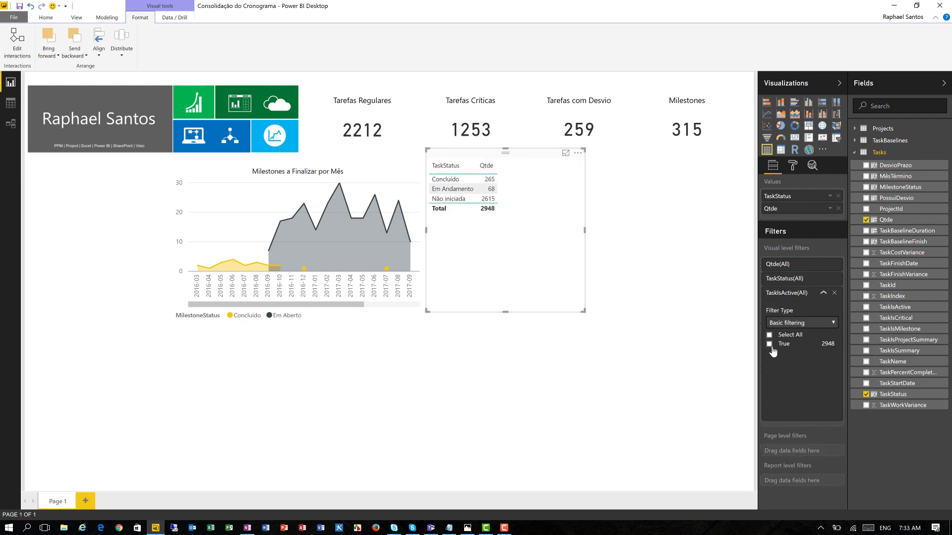
{"action": "left_click", "coordinate": [770, 343]}
{"action": "right_click", "coordinate": [900, 329]}
{"action": "left_click", "coordinate": [893, 333]}
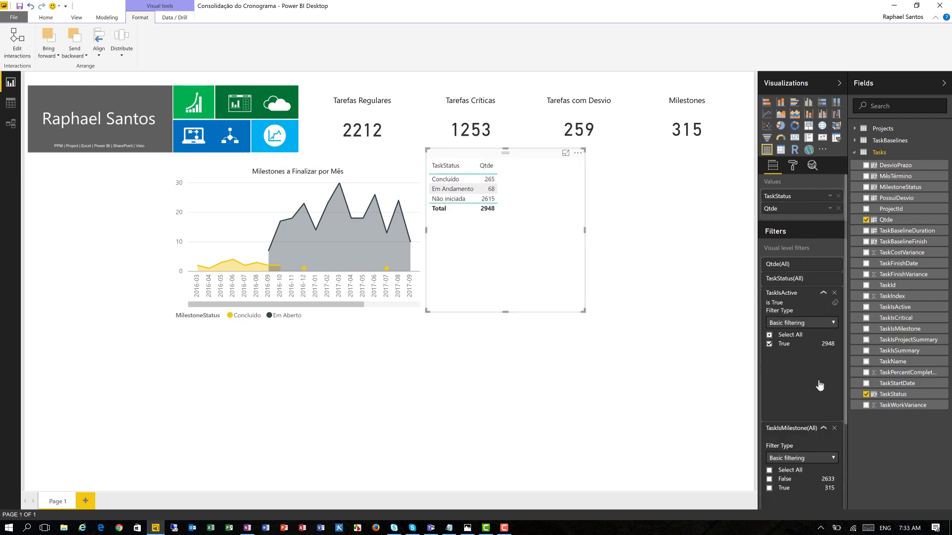
{"action": "left_click", "coordinate": [823, 293]}
{"action": "left_click", "coordinate": [769, 368]}
{"action": "left_click", "coordinate": [824, 316]}
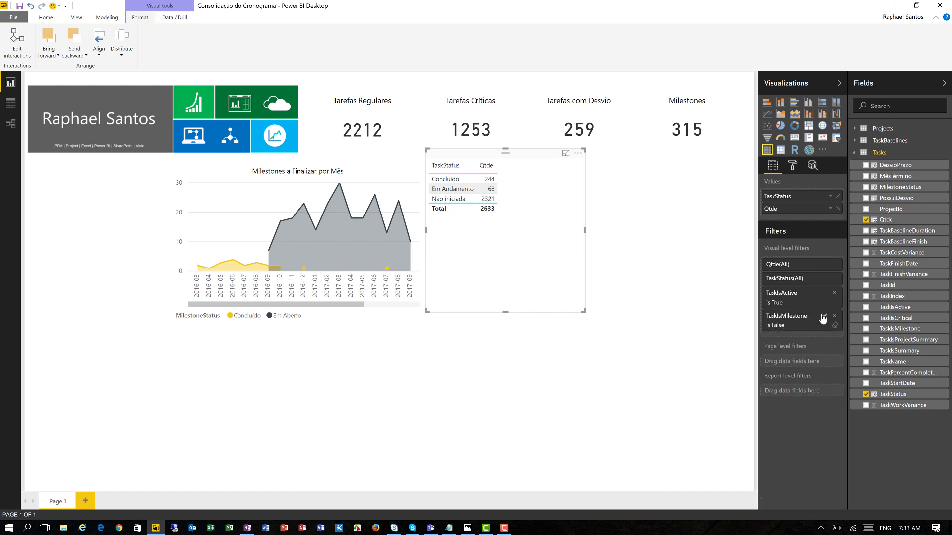
- Add filters to the TaskStatus table that keep only TaskIsSummary False and TaskIsProjectSummary False
{"action": "right_click", "coordinate": [936, 353]}
{"action": "left_click", "coordinate": [893, 360]}
{"action": "left_click", "coordinate": [769, 390]}
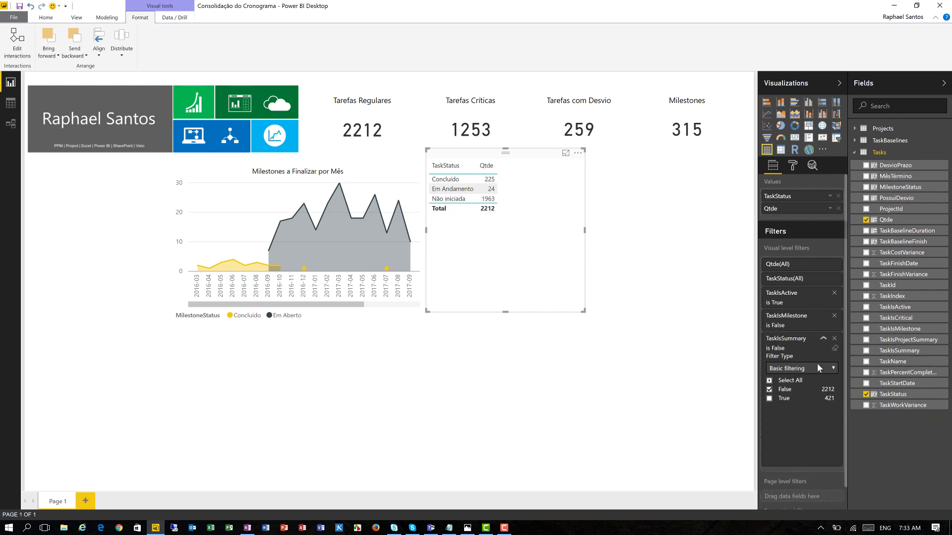
{"action": "left_click", "coordinate": [824, 339]}
{"action": "right_click", "coordinate": [902, 340]}
{"action": "left_click", "coordinate": [893, 347]}
{"action": "left_click", "coordinate": [770, 413]}
{"action": "left_click", "coordinate": [824, 362]}
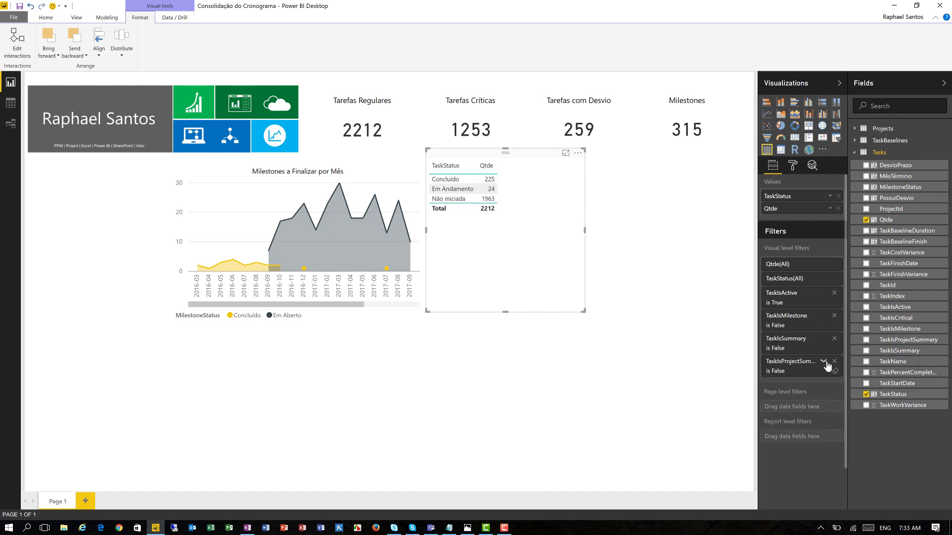
- Convert the TaskStatus table to a pie chart and colour its slices: Concluído dark teal, Em Andamento yellow, Não iniciada dark grey
{"action": "left_click", "coordinate": [781, 127]}
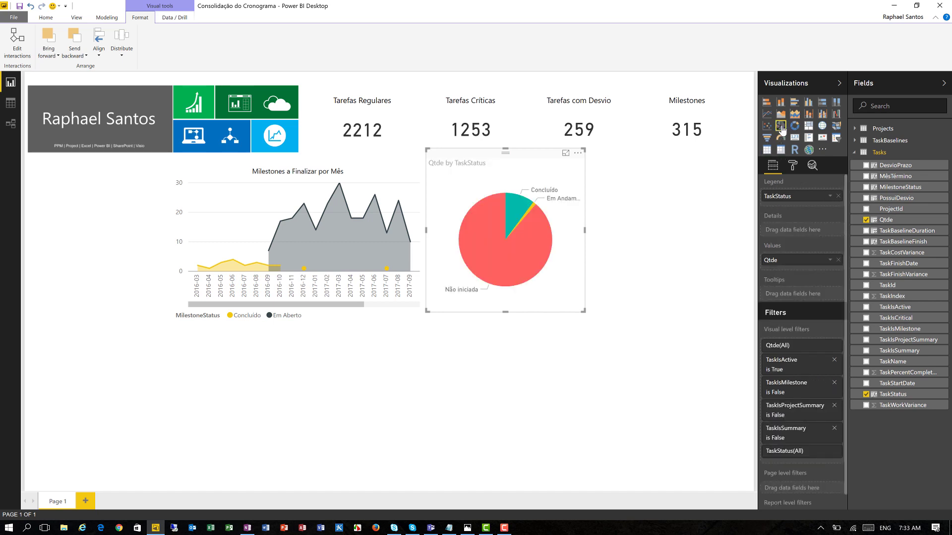
{"action": "left_click", "coordinate": [792, 166]}
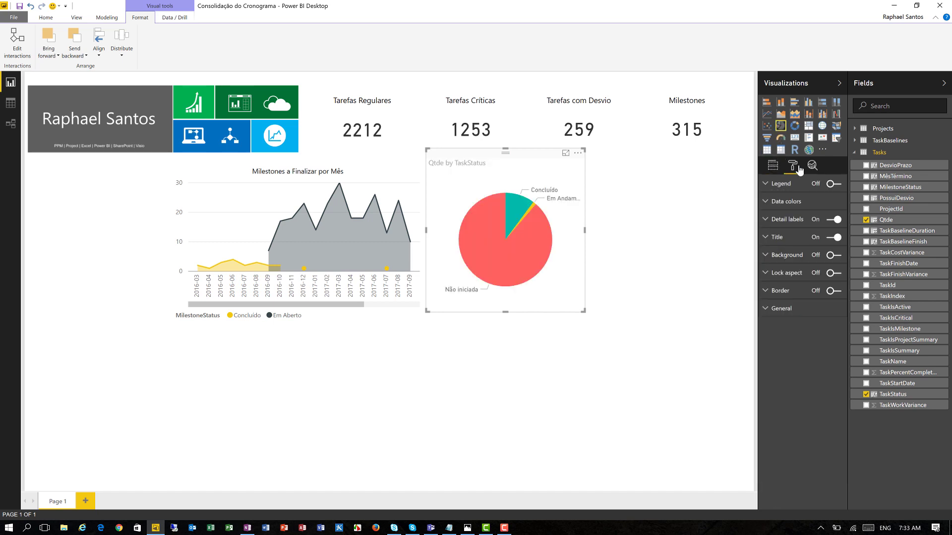
{"action": "left_click", "coordinate": [793, 202]}
{"action": "left_click", "coordinate": [828, 219]}
{"action": "left_click", "coordinate": [776, 274]}
{"action": "left_click", "coordinate": [829, 237]}
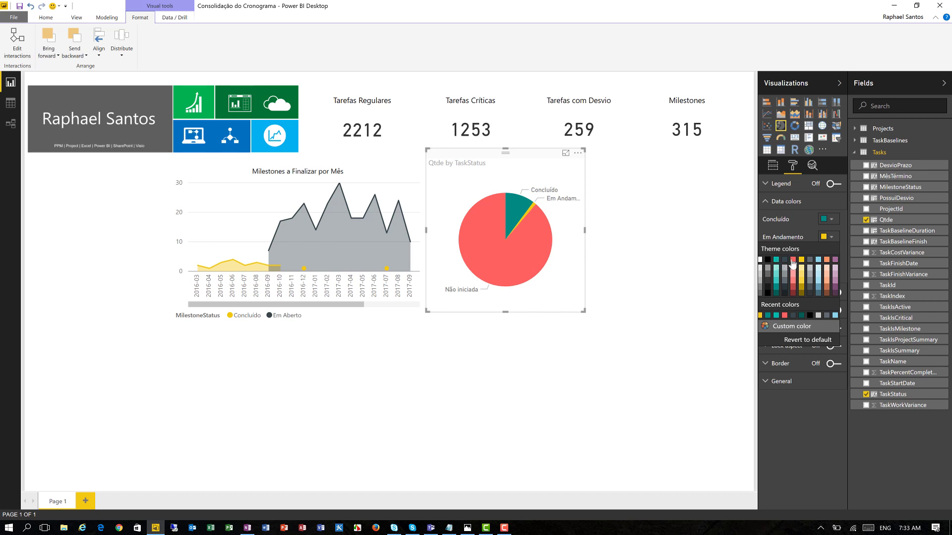
{"action": "left_click", "coordinate": [802, 259]}
{"action": "left_click", "coordinate": [828, 255]}
{"action": "left_click", "coordinate": [784, 278]}
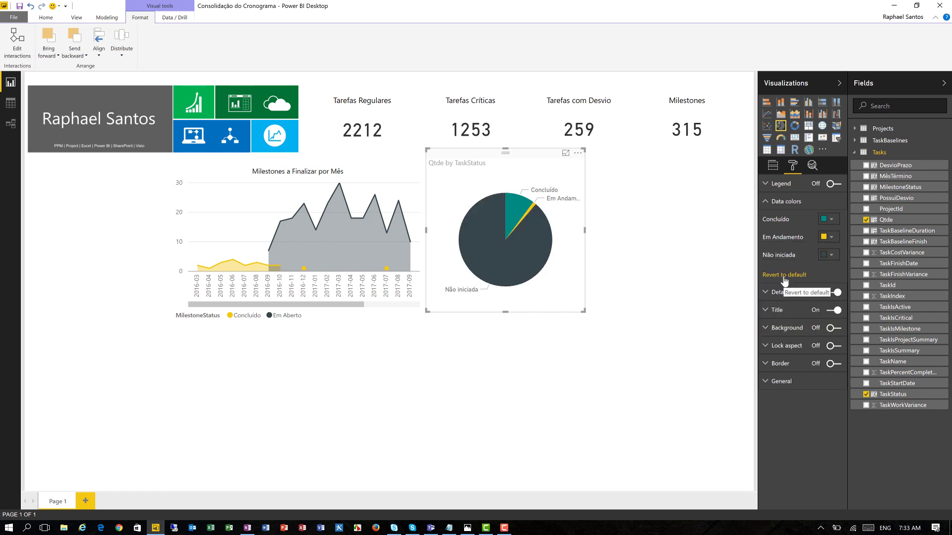
{"action": "left_click", "coordinate": [778, 203]}
- Title the pie chart "Status de Progresso das Tarefas" and make the title black, centred and text size 10
{"action": "left_click", "coordinate": [781, 238]}
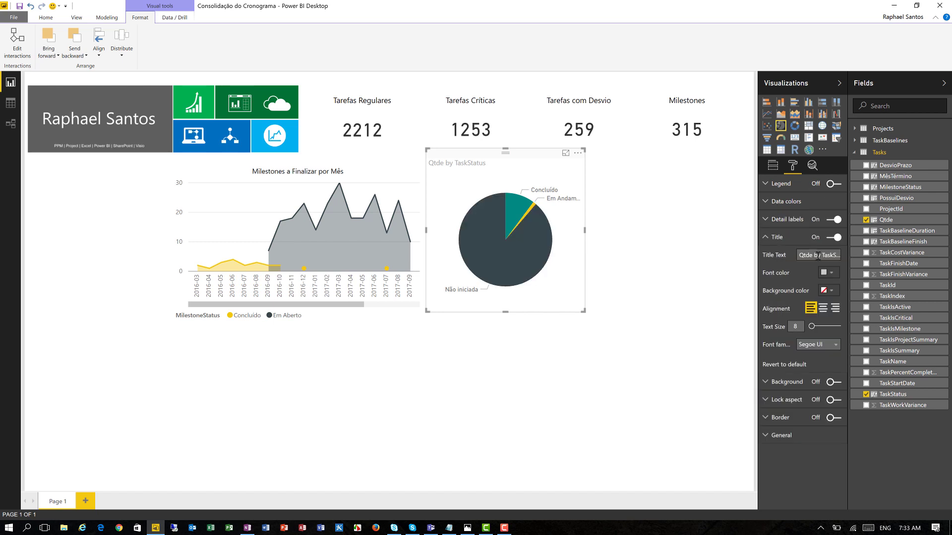
{"action": "left_click", "coordinate": [818, 255]}
{"action": "type", "text": "Status de Progresso das Tarefas"}
{"action": "key", "text": "Return"}
{"action": "left_click", "coordinate": [828, 272]}
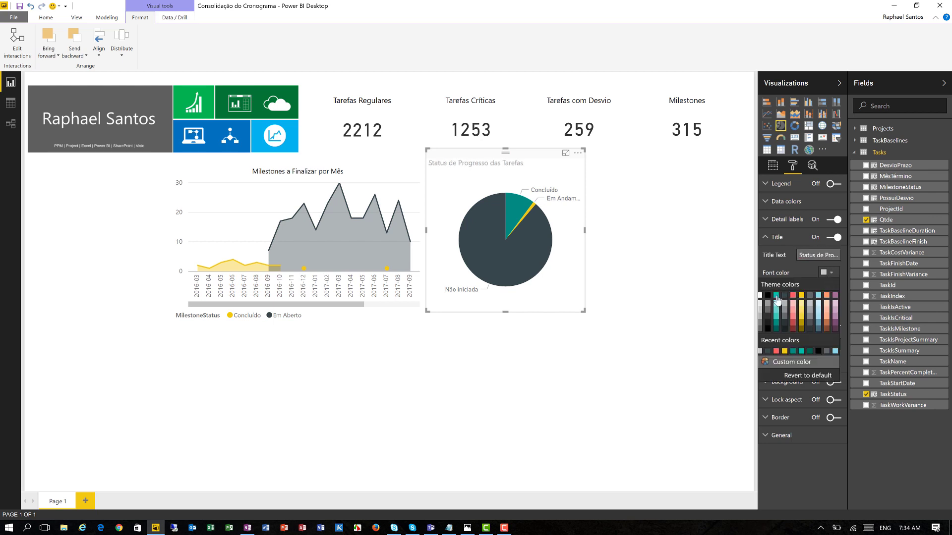
{"action": "left_click", "coordinate": [775, 296]}
{"action": "left_click", "coordinate": [823, 309]}
{"action": "left_click_drag", "start_coordinate": [812, 326], "coordinate": [813, 326]}
{"action": "left_click", "coordinate": [777, 237]}
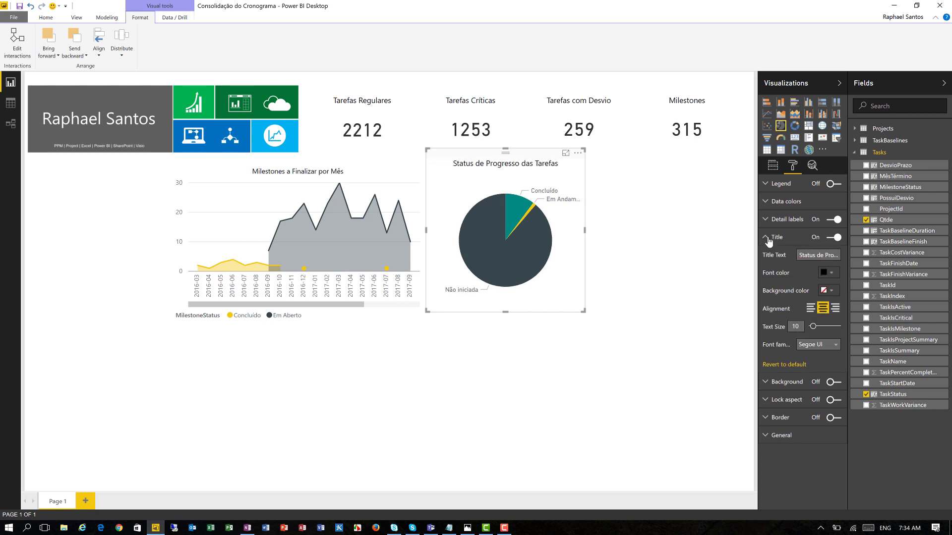
- Set the pie chart's detail labels to Category, percent of total and widen the chart slightly to the right
{"action": "left_click", "coordinate": [783, 220]}
{"action": "left_click", "coordinate": [835, 239]}
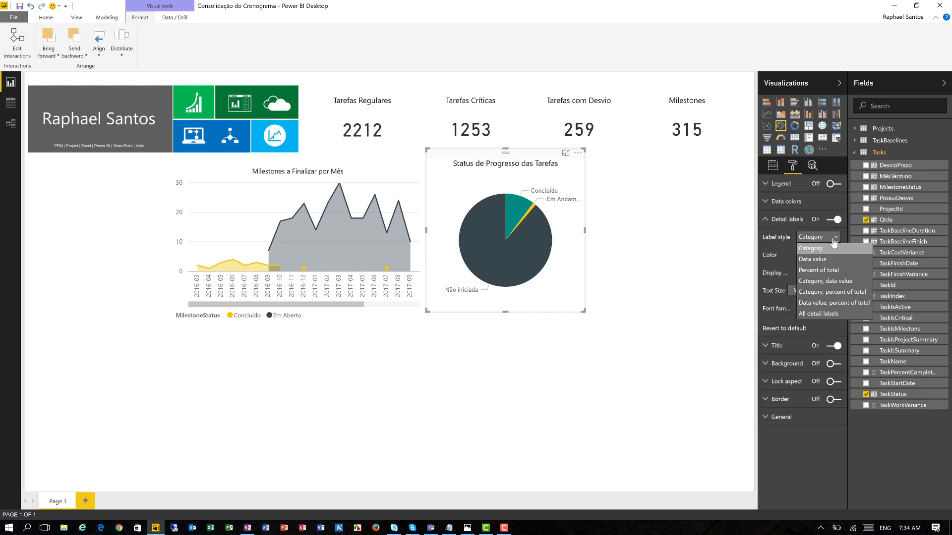
{"action": "left_click", "coordinate": [826, 292]}
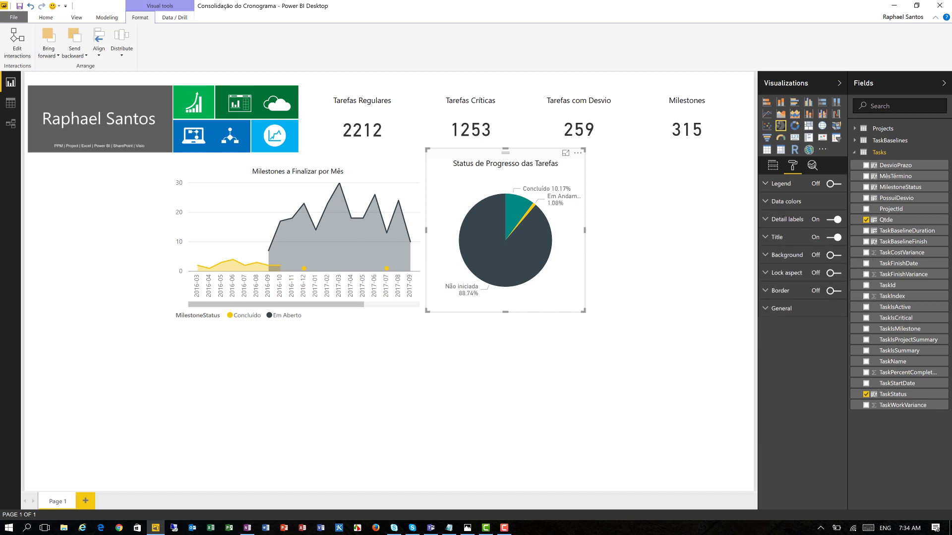
{"action": "left_click_drag", "start_coordinate": [585, 230], "coordinate": [611, 233]}
{"action": "left_click", "coordinate": [615, 233]}
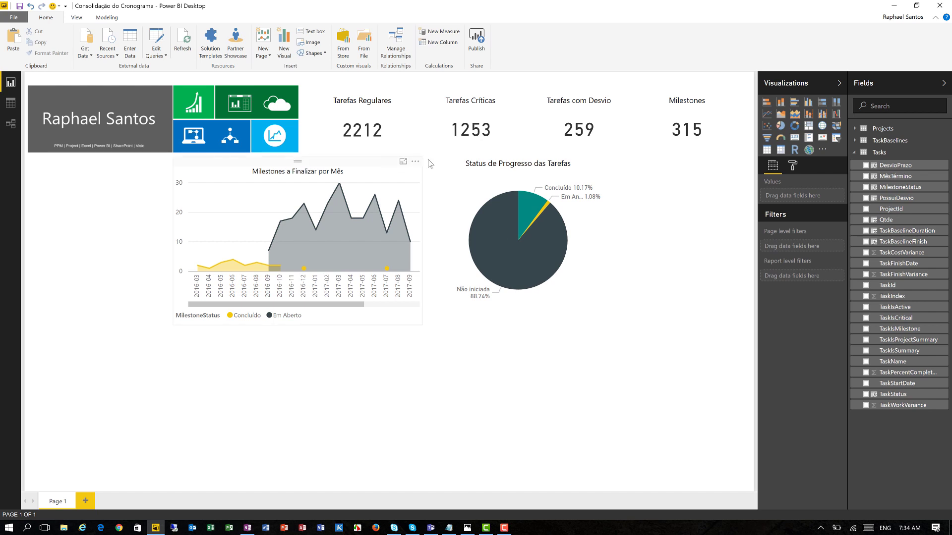
- Create a table of ProjectName and PossuiDesvio to the right of the pie chart
{"action": "left_click", "coordinate": [855, 153]}
{"action": "left_click", "coordinate": [855, 128]}
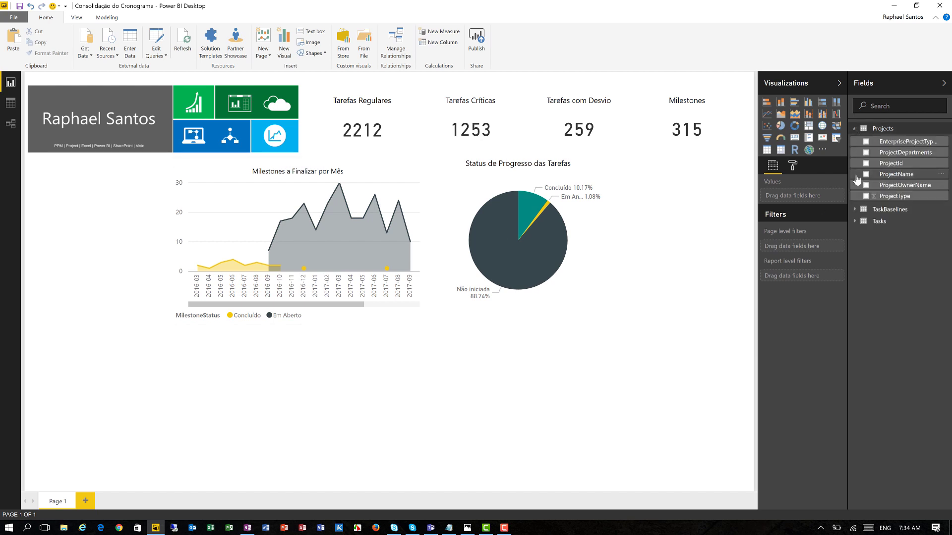
{"action": "left_click", "coordinate": [866, 180]}
{"action": "left_click", "coordinate": [855, 128]}
{"action": "left_click", "coordinate": [855, 152]}
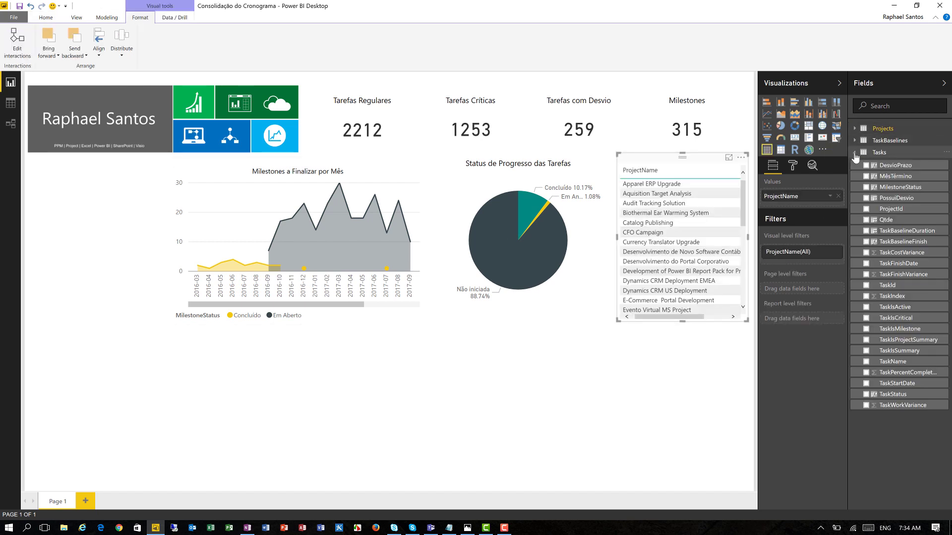
{"action": "left_click", "coordinate": [866, 198]}
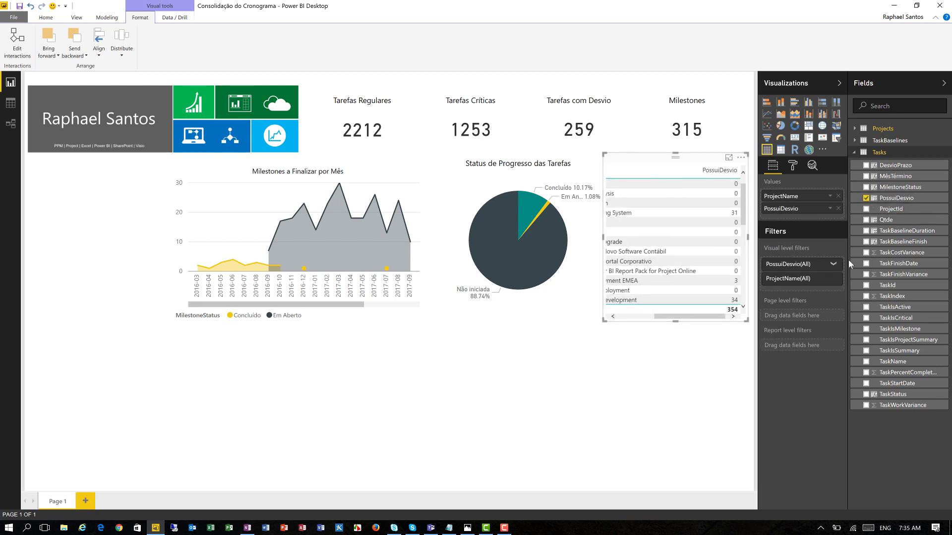
- Filter the ProjectName table to TaskIsMilestone False
{"action": "right_click", "coordinate": [937, 329]}
{"action": "left_click", "coordinate": [897, 332]}
{"action": "left_click", "coordinate": [782, 346]}
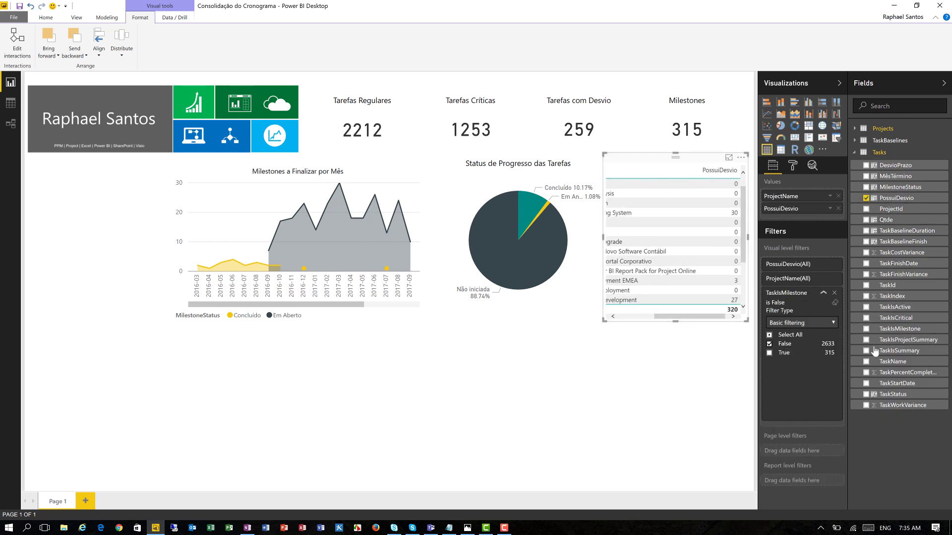
- Add filters to the ProjectName table that keep only TaskIsSummary False and TaskIsProjectSummary False
{"action": "right_click", "coordinate": [940, 351]}
{"action": "left_click", "coordinate": [902, 357]}
{"action": "left_click", "coordinate": [824, 293]}
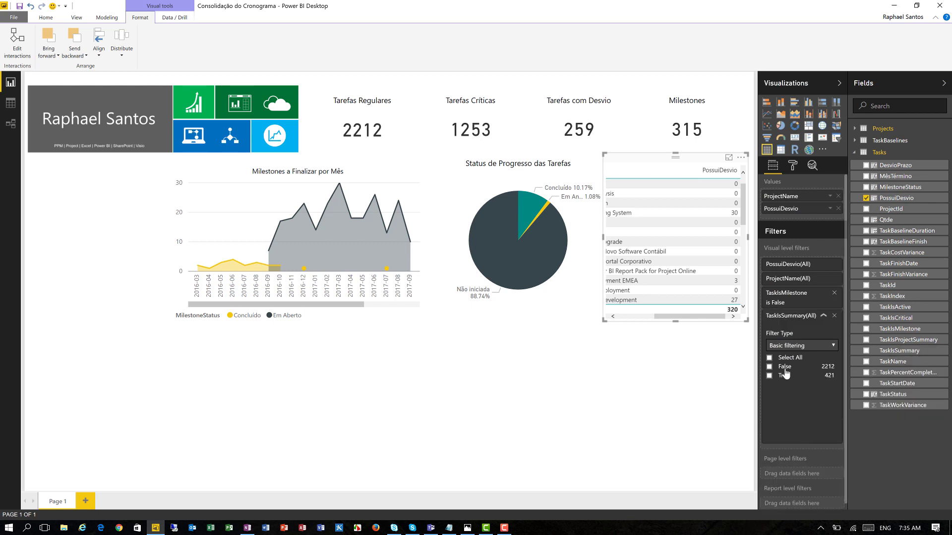
{"action": "left_click", "coordinate": [783, 367]}
{"action": "left_click", "coordinate": [824, 316]}
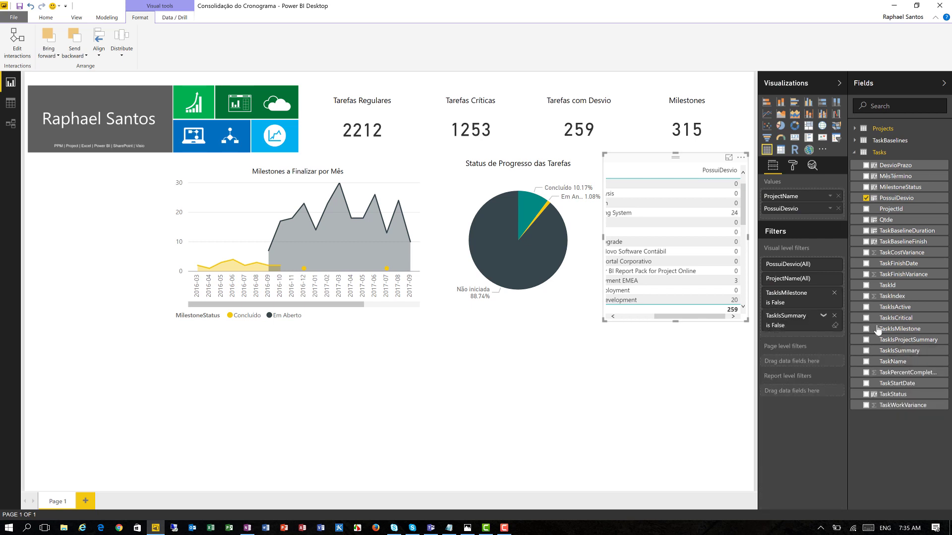
{"action": "right_click", "coordinate": [941, 342]}
{"action": "left_click", "coordinate": [900, 347]}
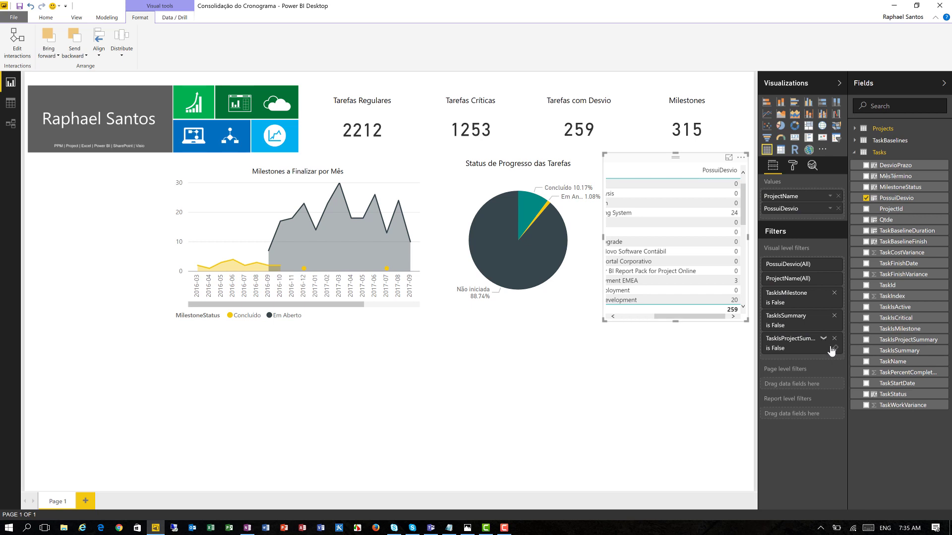
- Convert the ProjectName table to a treemap titled "Total de Tarefas com Desvio de Prazo (por Projeto)", reaching the page's right edge
{"action": "left_click", "coordinate": [808, 126]}
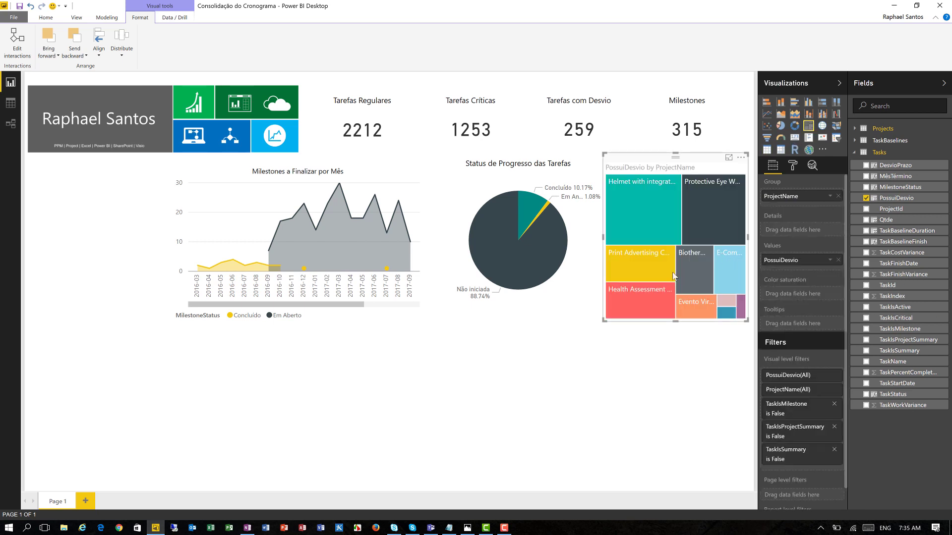
{"action": "left_click", "coordinate": [752, 233]}
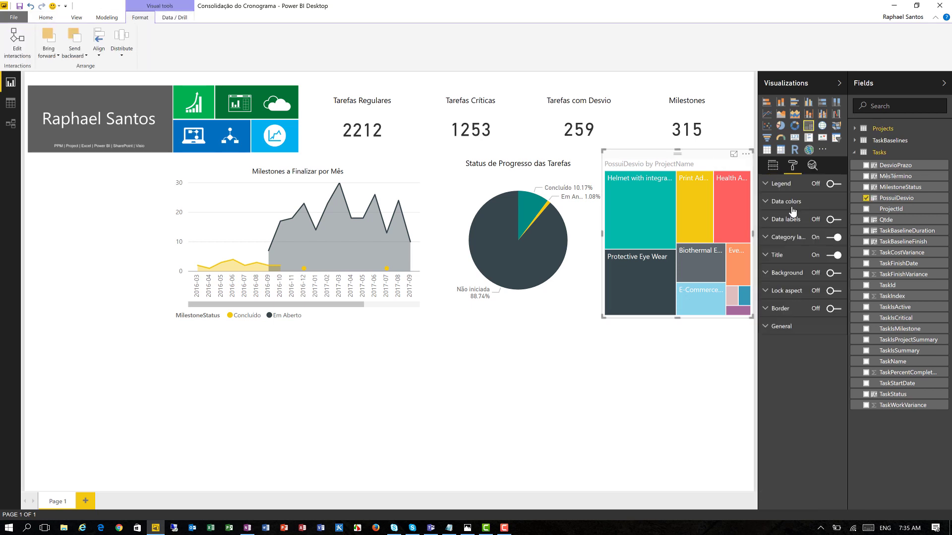
{"action": "left_click", "coordinate": [782, 258]}
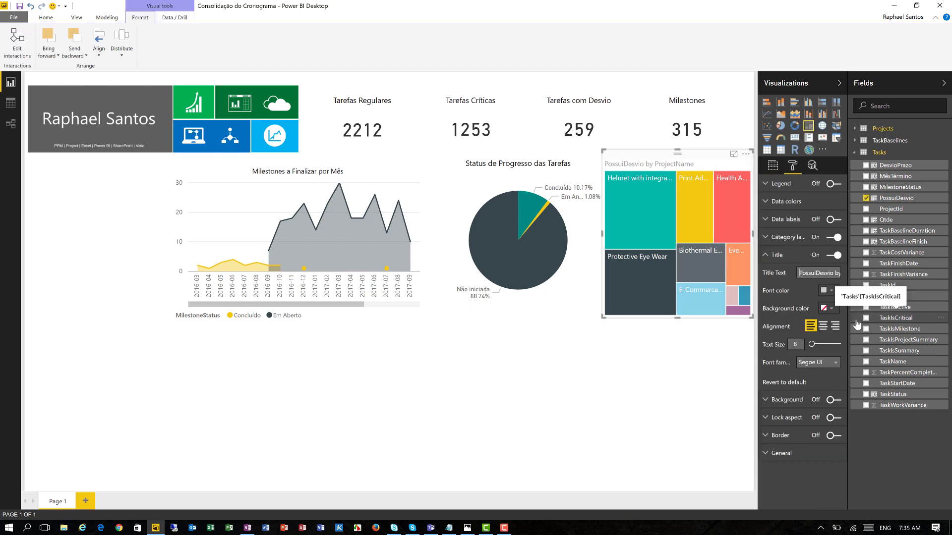
{"action": "type", "text": "Total de Tarefas"}
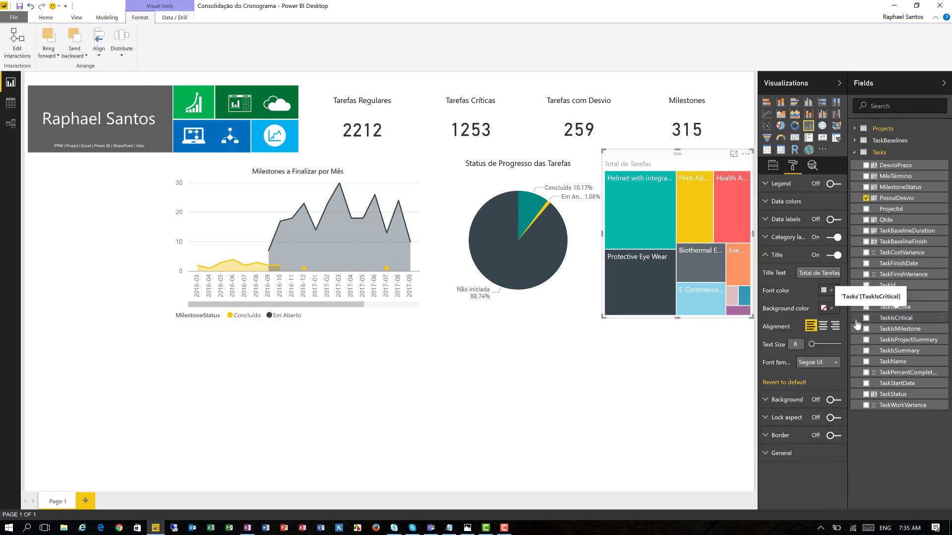
{"action": "type", "text": " com Desvio de Prazo (por Projeto)"}
- Make the treemap's title black, centred and text size 10, and turn on its data labels
{"action": "left_click", "coordinate": [827, 291]}
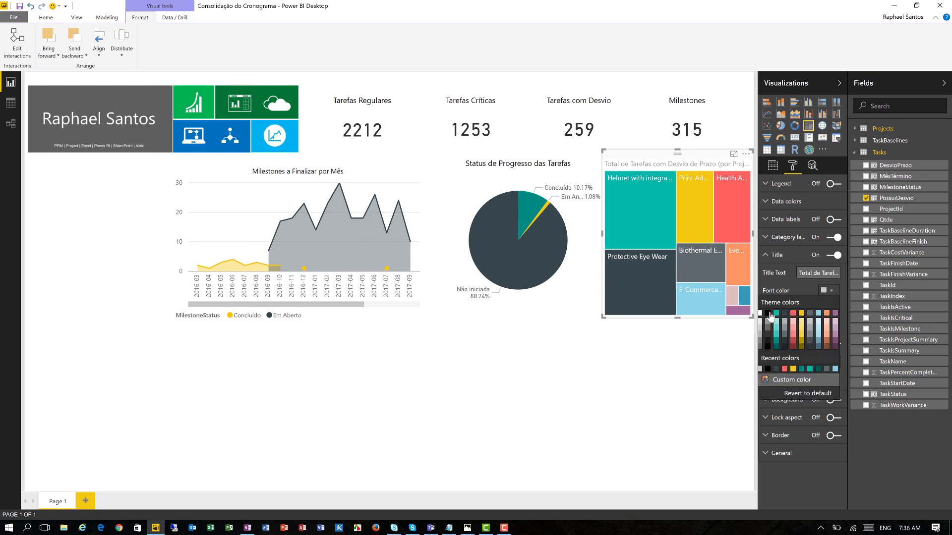
{"action": "left_click", "coordinate": [771, 316]}
{"action": "left_click", "coordinate": [822, 325]}
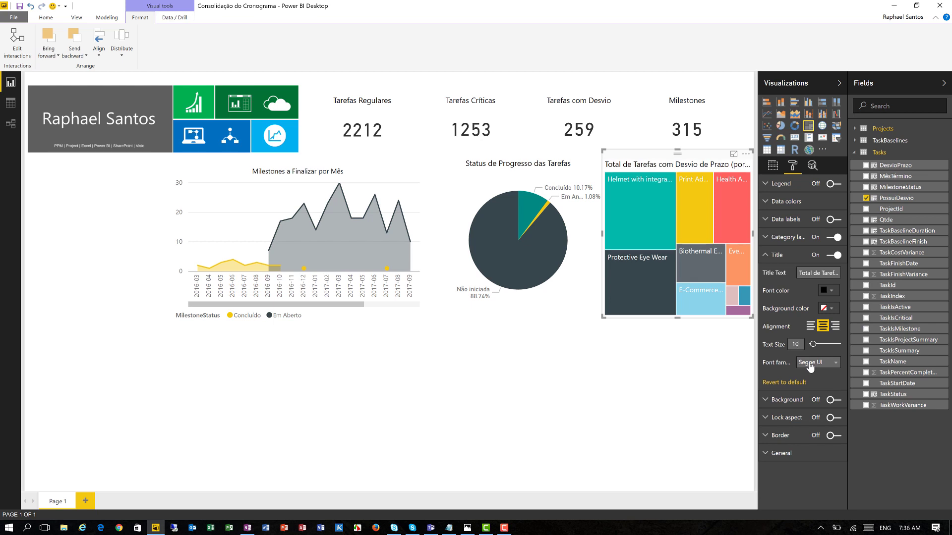
{"action": "left_click", "coordinate": [777, 255]}
{"action": "left_click", "coordinate": [834, 219]}
- Narrow the milestones area chart, shift the pie chart left, and widen the treemap leftward so its full title fits
{"action": "left_click_drag", "start_coordinate": [441, 157], "coordinate": [433, 162]}
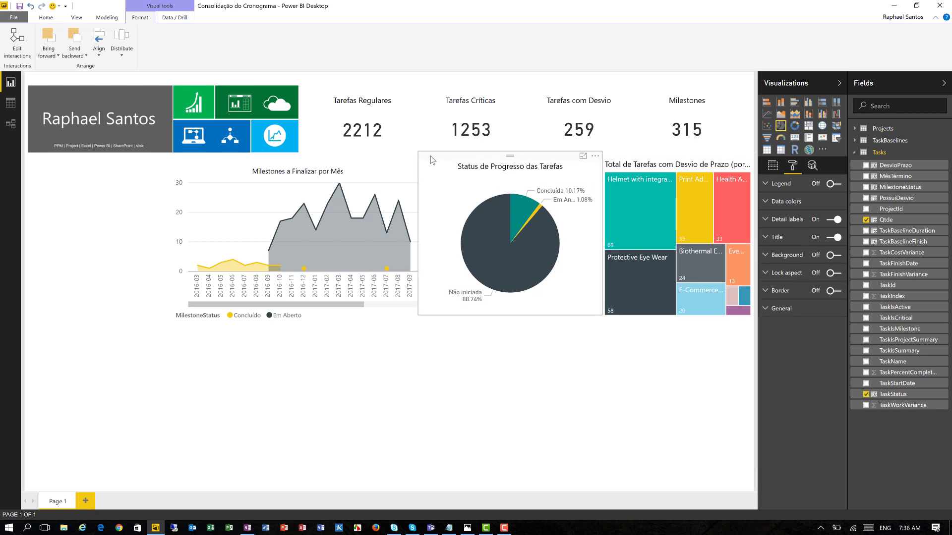
{"action": "left_click", "coordinate": [416, 243]}
{"action": "left_click_drag", "start_coordinate": [421, 242], "coordinate": [407, 242]}
{"action": "left_click_drag", "start_coordinate": [496, 238], "coordinate": [482, 247]}
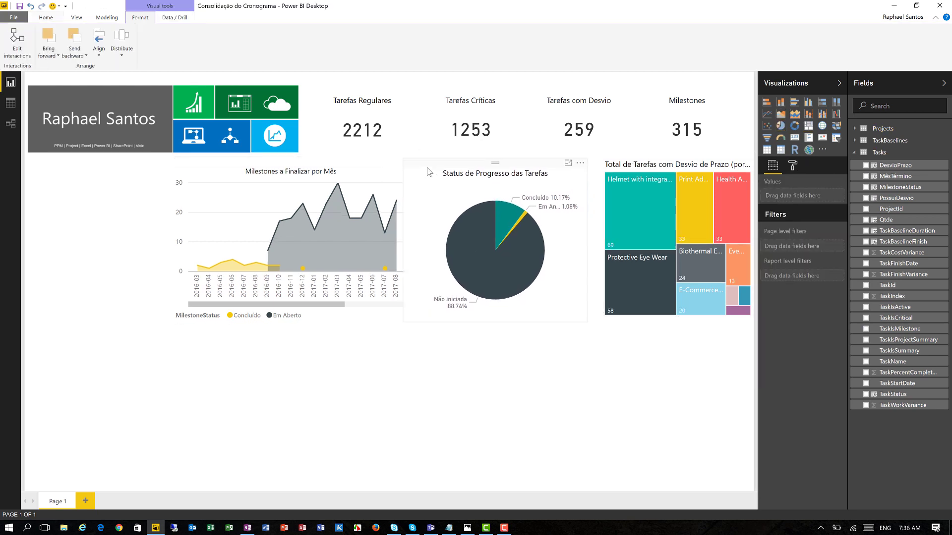
{"action": "left_click", "coordinate": [607, 236]}
{"action": "left_click_drag", "start_coordinate": [605, 243], "coordinate": [575, 240]}
{"action": "left_click", "coordinate": [581, 239]}
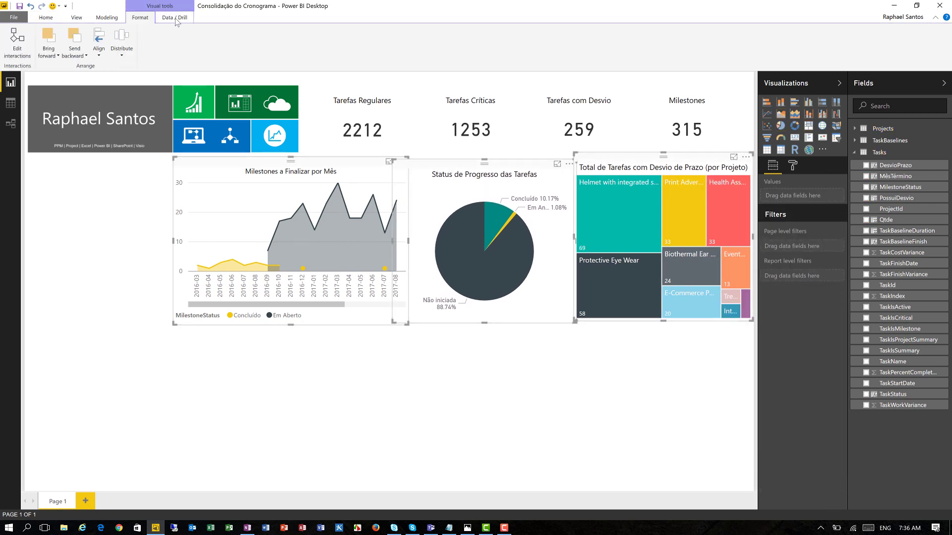
- Top-align the area chart, pie chart and treemap, distribute them horizontally, and shorten the treemap slightly from its lower edge
{"action": "left_click", "coordinate": [99, 44]}
{"action": "left_click", "coordinate": [75, 100]}
{"action": "left_click", "coordinate": [122, 45]}
{"action": "left_click", "coordinate": [118, 71]}
{"action": "left_click", "coordinate": [527, 363]}
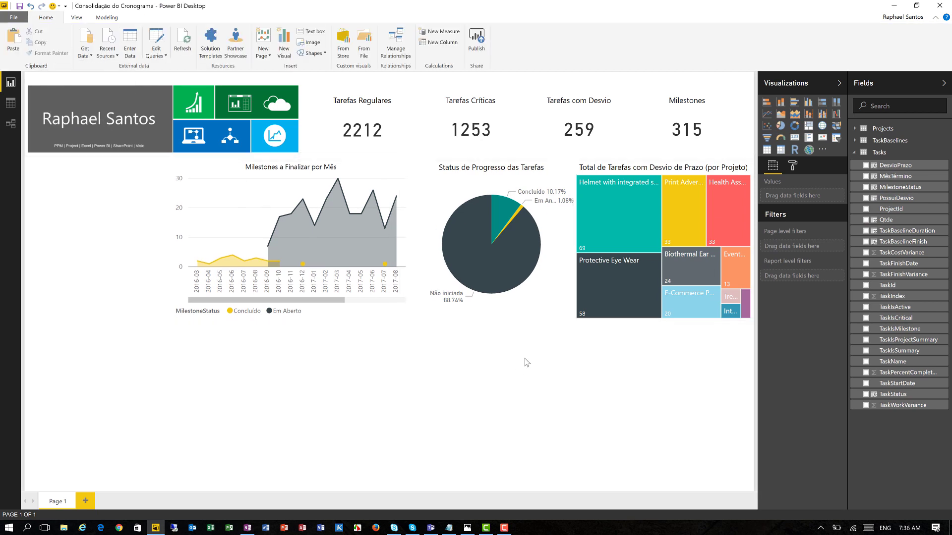
{"action": "left_click_drag", "start_coordinate": [657, 318], "coordinate": [657, 304]}
{"action": "left_click", "coordinate": [634, 378]}
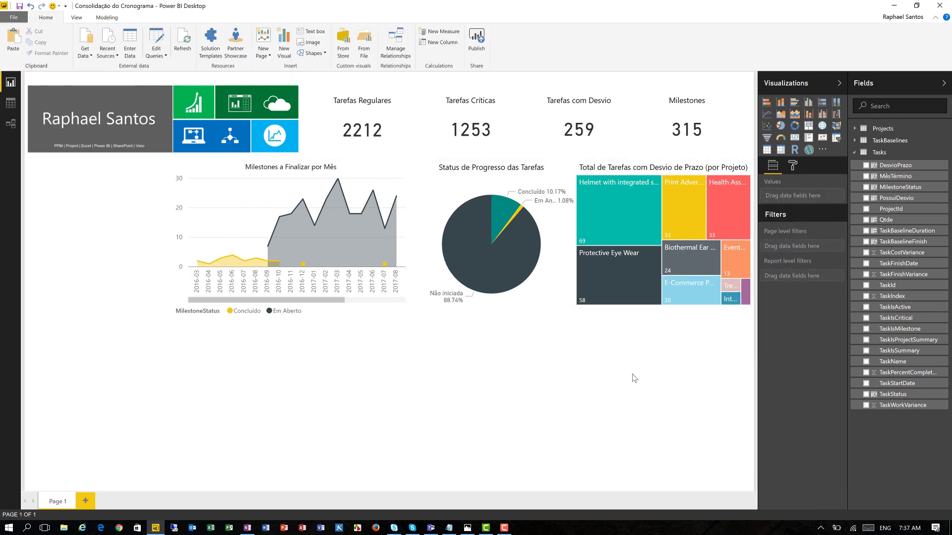
- Create a clustered bar chart of PossuiDesvio by ProjectOwnerName below the milestones area chart
{"action": "left_click", "coordinate": [855, 128]}
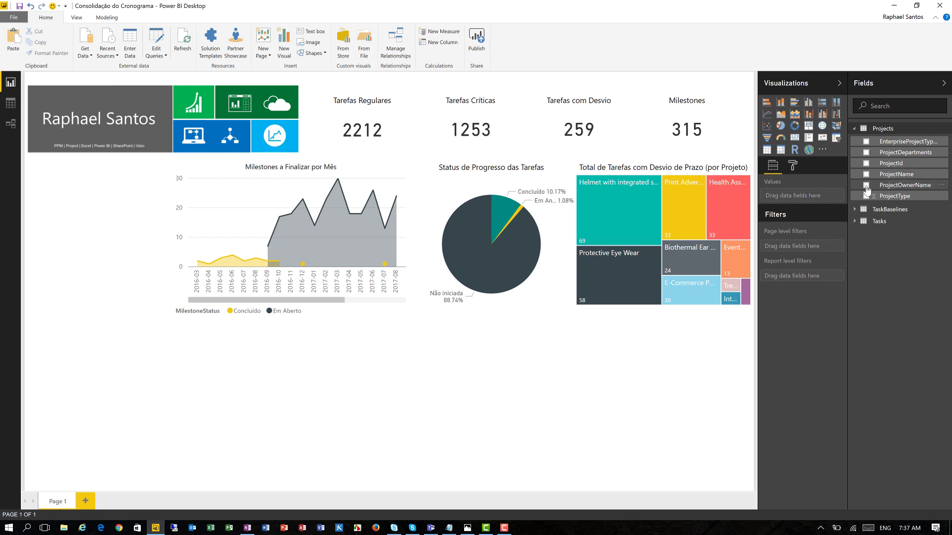
{"action": "left_click_drag", "start_coordinate": [905, 185], "coordinate": [276, 329]}
{"action": "left_click", "coordinate": [855, 128]}
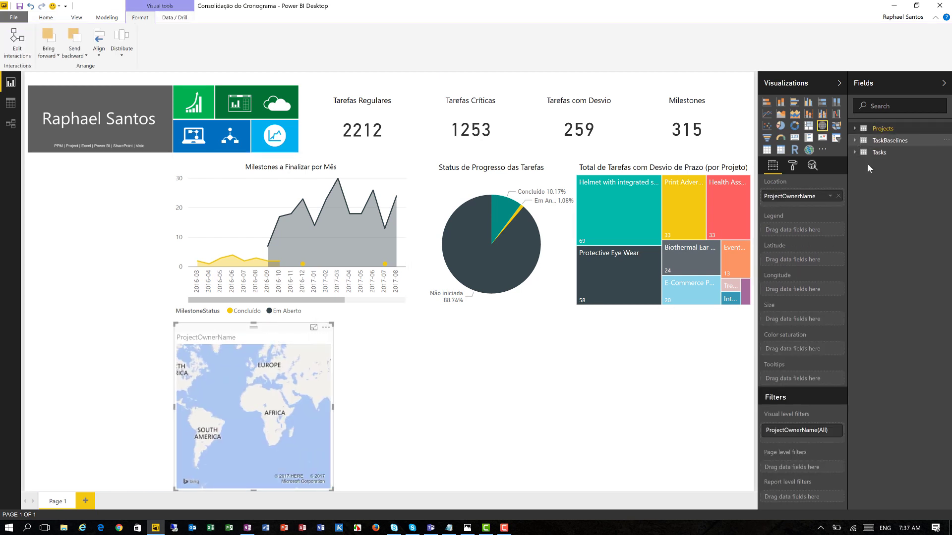
{"action": "left_click", "coordinate": [855, 152]}
{"action": "left_click", "coordinate": [866, 197]}
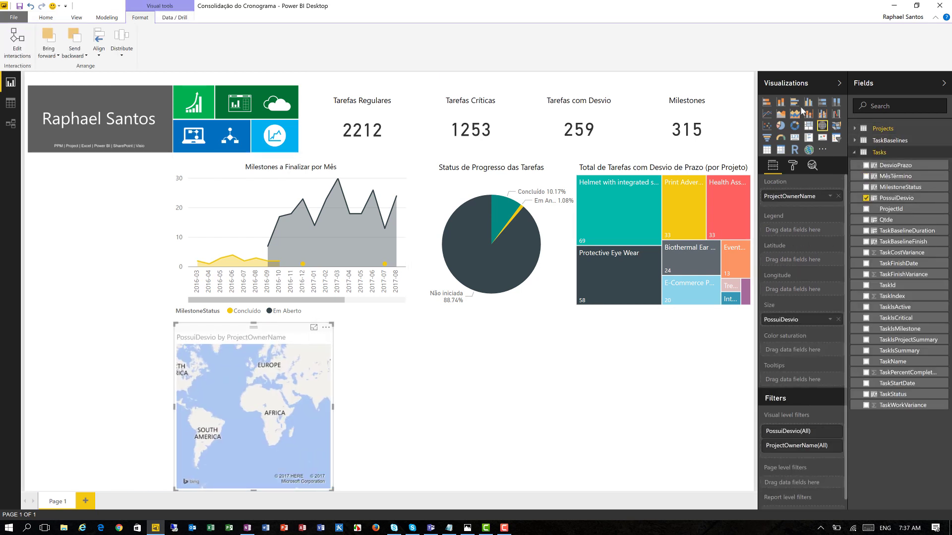
{"action": "left_click", "coordinate": [795, 103]}
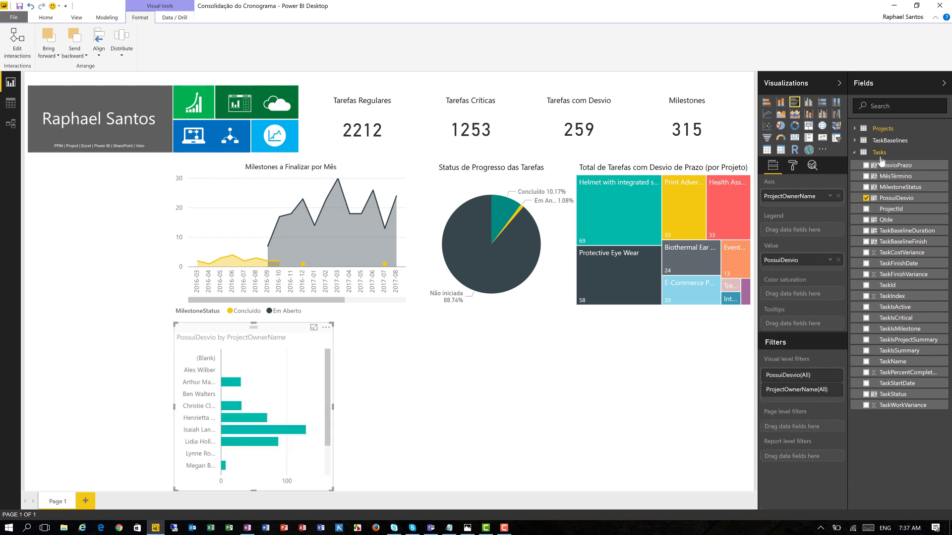
- Filter the ProjectOwnerName bar chart to TaskIsMilestone False
{"action": "left_click", "coordinate": [940, 318]}
{"action": "key", "text": "Escape"}
{"action": "left_click_drag", "start_coordinate": [918, 343], "coordinate": [793, 404]}
{"action": "left_click", "coordinate": [771, 461]}
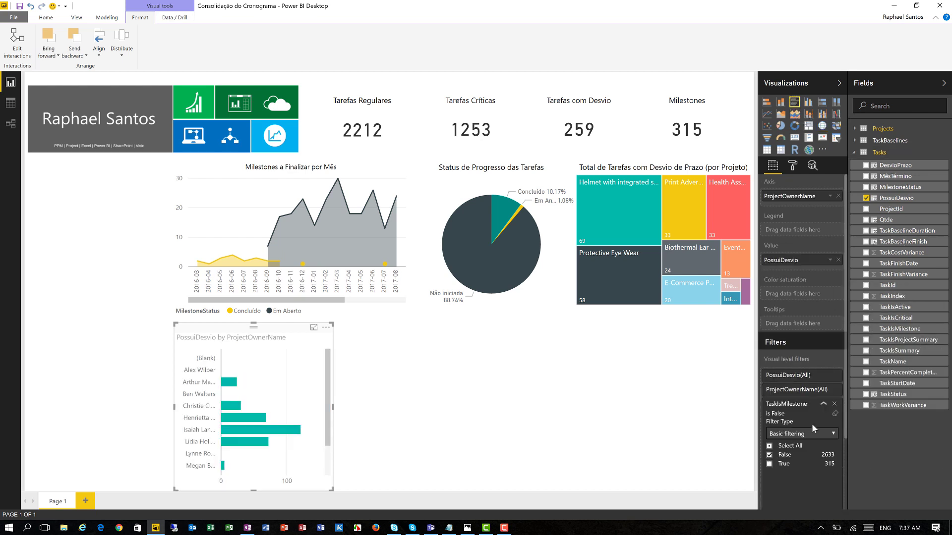
{"action": "left_click", "coordinate": [826, 407]}
- Add filters to the ProjectOwnerName bar chart that keep only TaskIsSummary False and TaskIsProjectSummary False
{"action": "left_click_drag", "start_coordinate": [851, 405], "coordinate": [794, 427]}
{"action": "left_click", "coordinate": [770, 484]}
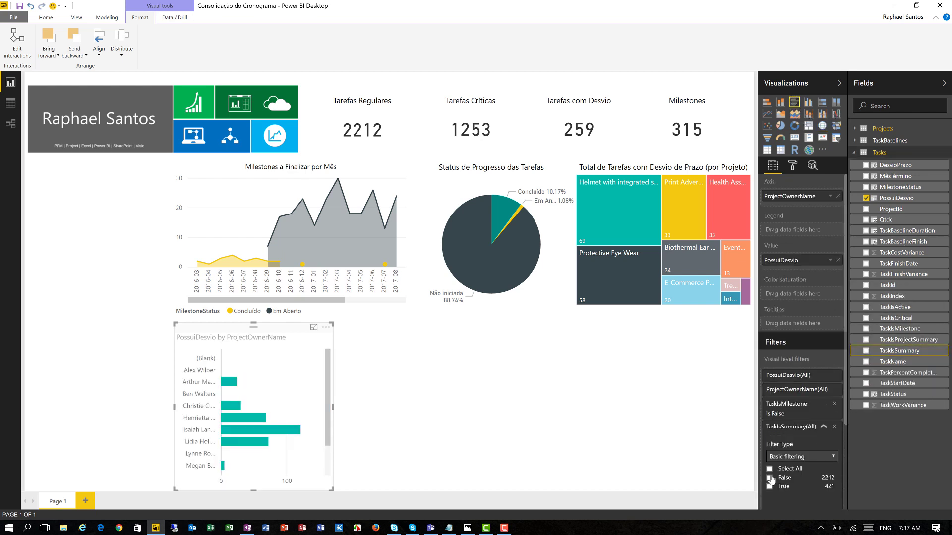
{"action": "left_click", "coordinate": [824, 427]}
{"action": "left_click_drag", "start_coordinate": [917, 340], "coordinate": [813, 463]}
{"action": "left_click", "coordinate": [770, 502]}
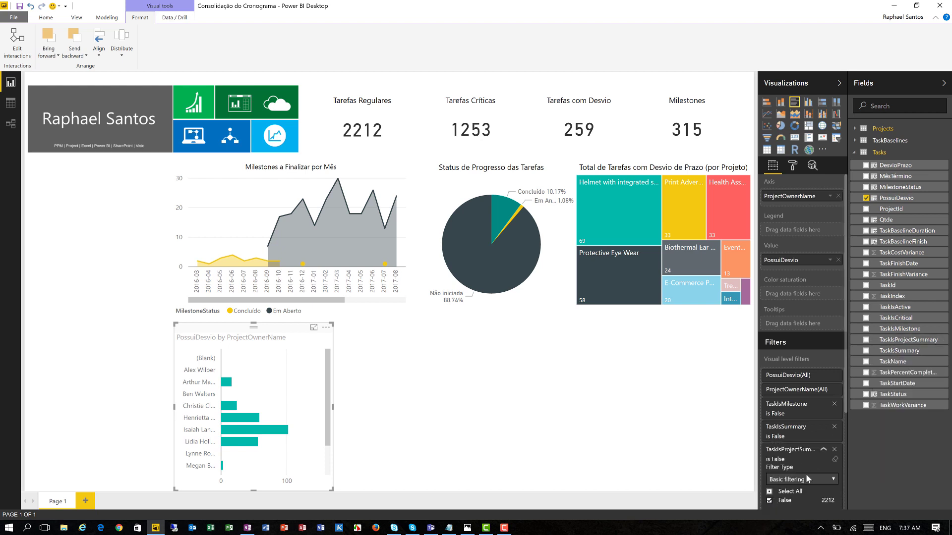
- Add a filter to the ProjectOwnerName bar chart that keeps only TaskIsActive True
{"action": "left_click", "coordinate": [824, 449]}
{"action": "left_click_drag", "start_coordinate": [922, 308], "coordinate": [772, 440]}
{"action": "left_click", "coordinate": [770, 424]}
{"action": "left_click", "coordinate": [823, 373]}
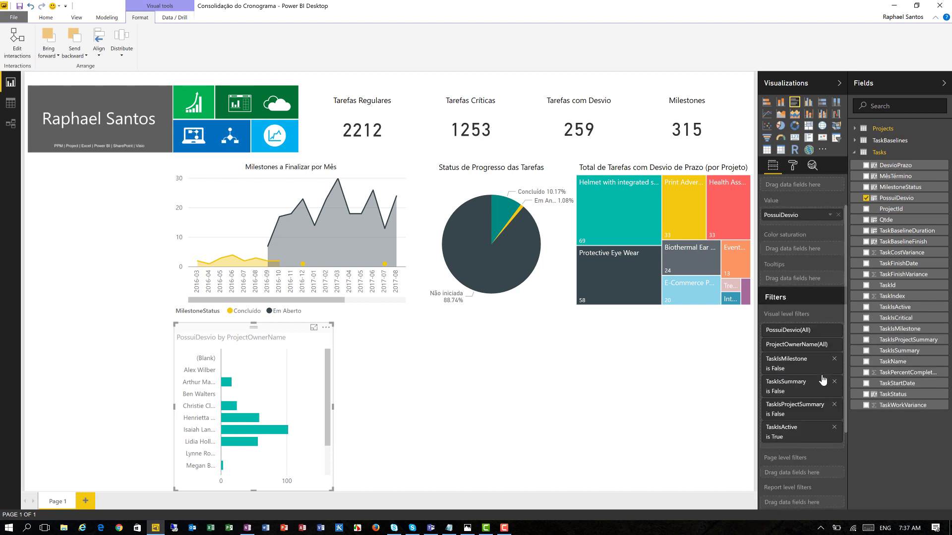
- Widen the ProjectOwnerName bar chart and sort its bars by PossuiDesvio
{"action": "left_click_drag", "start_coordinate": [332, 406], "coordinate": [415, 406]}
{"action": "left_click", "coordinate": [408, 329]}
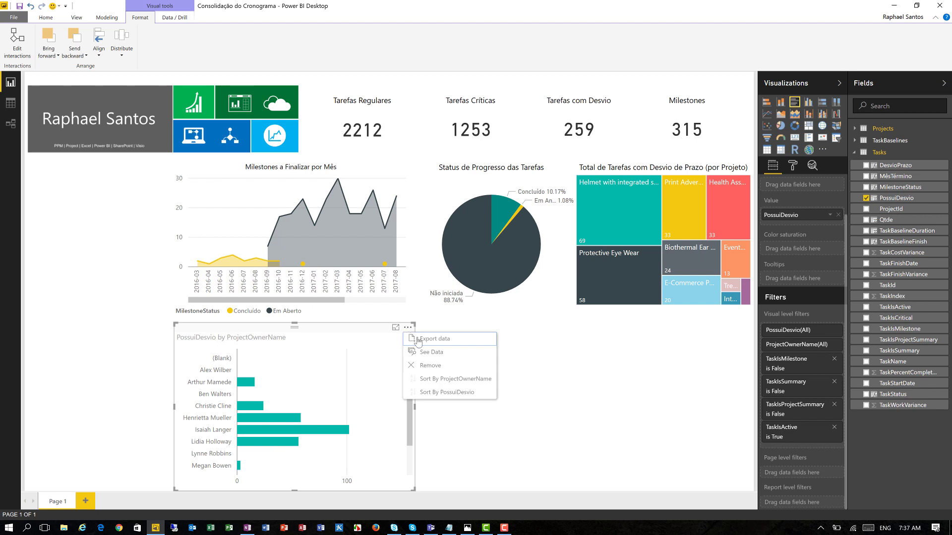
{"action": "left_click", "coordinate": [443, 396]}
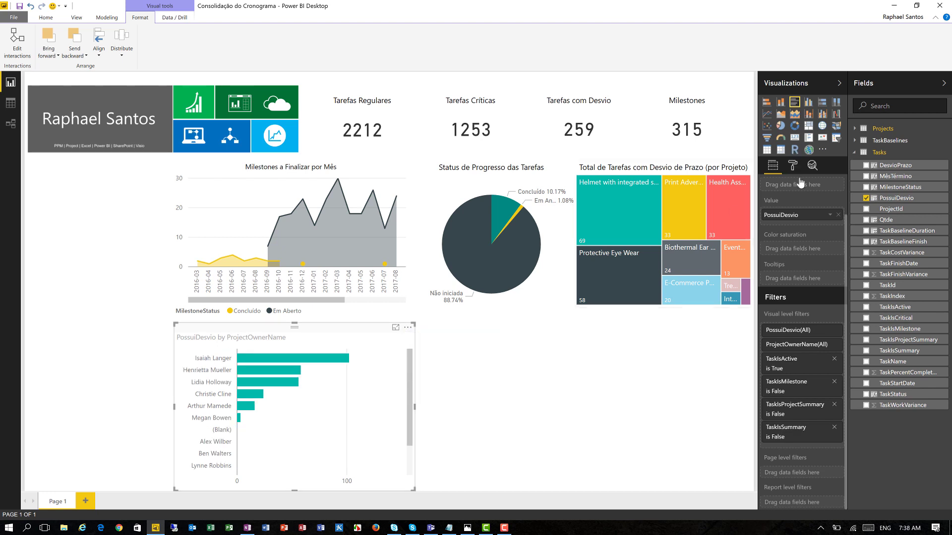
- Set the bar chart's default data color to dark purple and turn on its data labels
{"action": "left_click", "coordinate": [792, 165]}
{"action": "left_click", "coordinate": [787, 237]}
{"action": "left_click", "coordinate": [831, 255]}
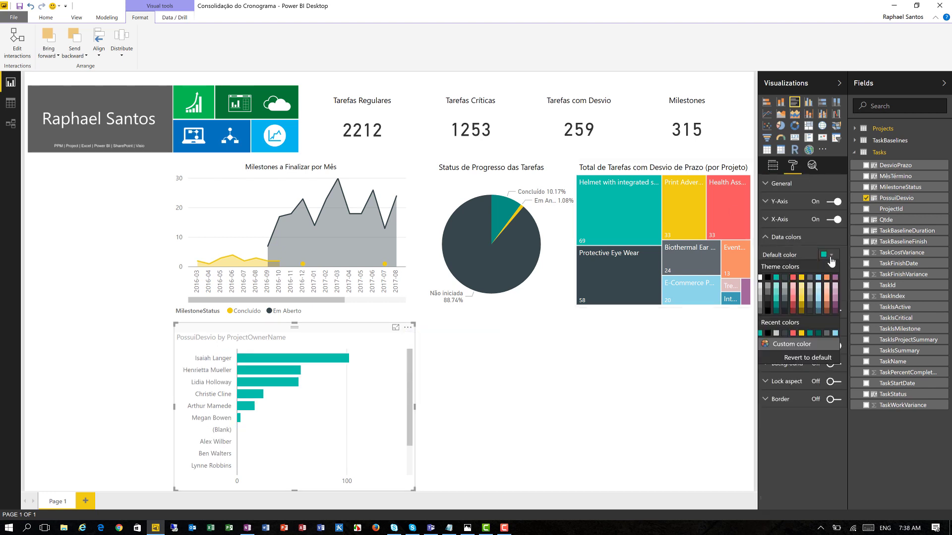
{"action": "left_click", "coordinate": [837, 309]}
{"action": "left_click", "coordinate": [836, 238]}
{"action": "left_click", "coordinate": [835, 255]}
- Title the bar chart "Total de Tarefas com Desvio de Prazo (por Gerente de Projeto)" in black, centered, size 10, and widen the chart
{"action": "left_click", "coordinate": [783, 291]}
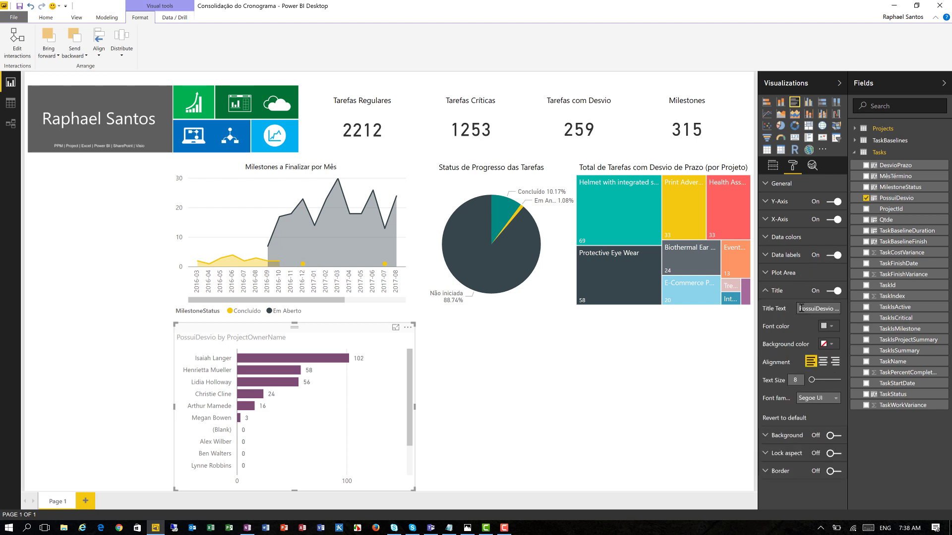
{"action": "type", "text": "l de Tarefas"}
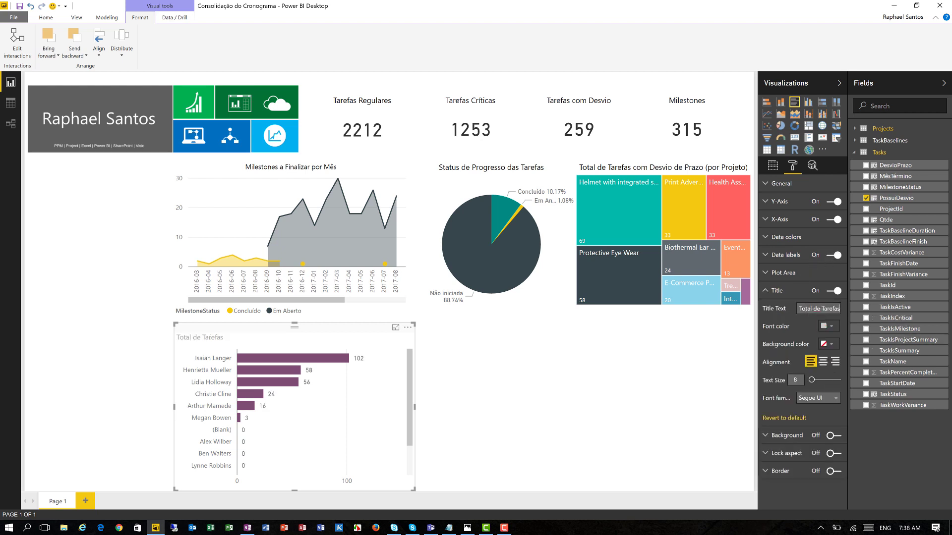
{"action": "type", "text": " com Desvio de Prazo (por Gerente de Projeto"}
{"action": "left_click", "coordinate": [828, 326]}
{"action": "left_click", "coordinate": [774, 353]}
{"action": "left_click", "coordinate": [822, 362]}
{"action": "double_click", "coordinate": [795, 379]}
{"action": "type", "text": "10"}
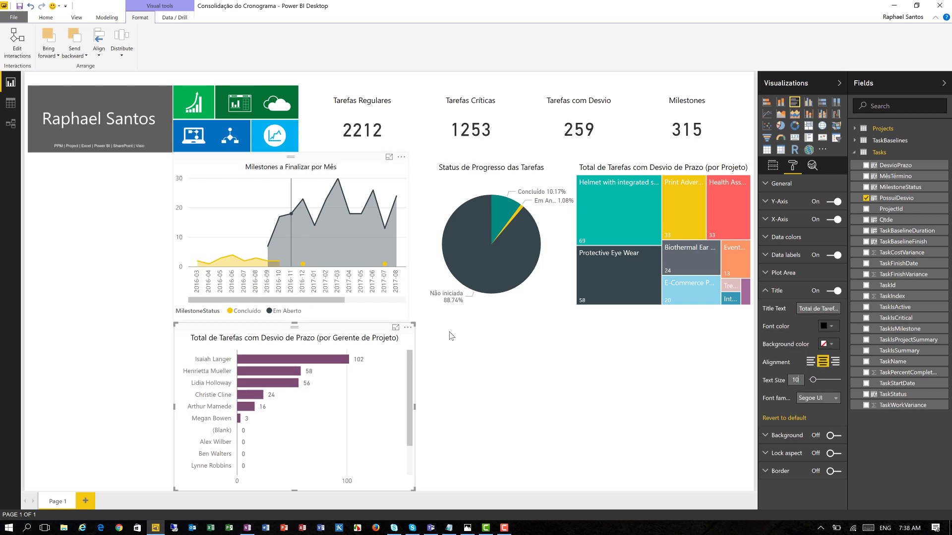
{"action": "left_click_drag", "start_coordinate": [414, 407], "coordinate": [455, 406]}
{"action": "left_click", "coordinate": [490, 402]}
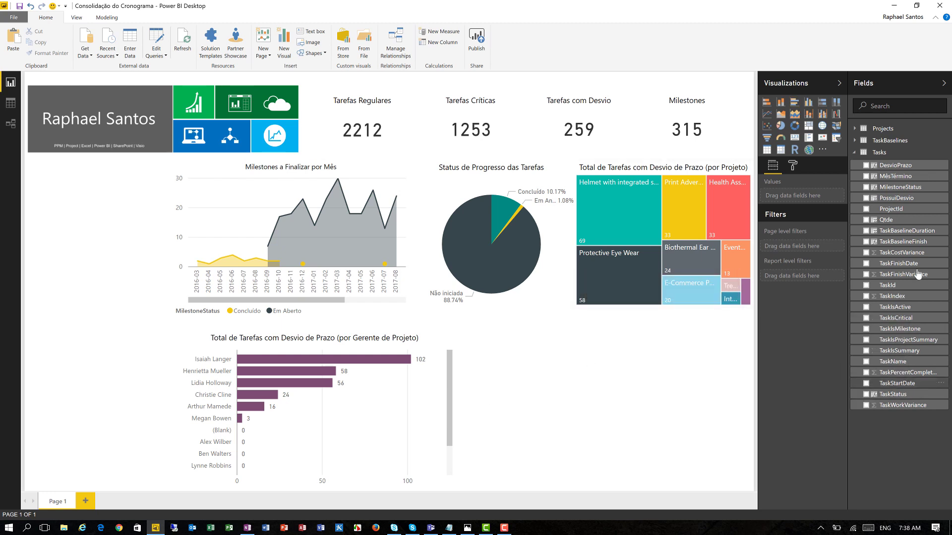
- Create a table of DesvioPrazo and Qtde in the empty area beside the project manager bar chart
{"action": "left_click", "coordinate": [867, 166]}
{"action": "left_click_drag", "start_coordinate": [124, 347], "coordinate": [545, 346]}
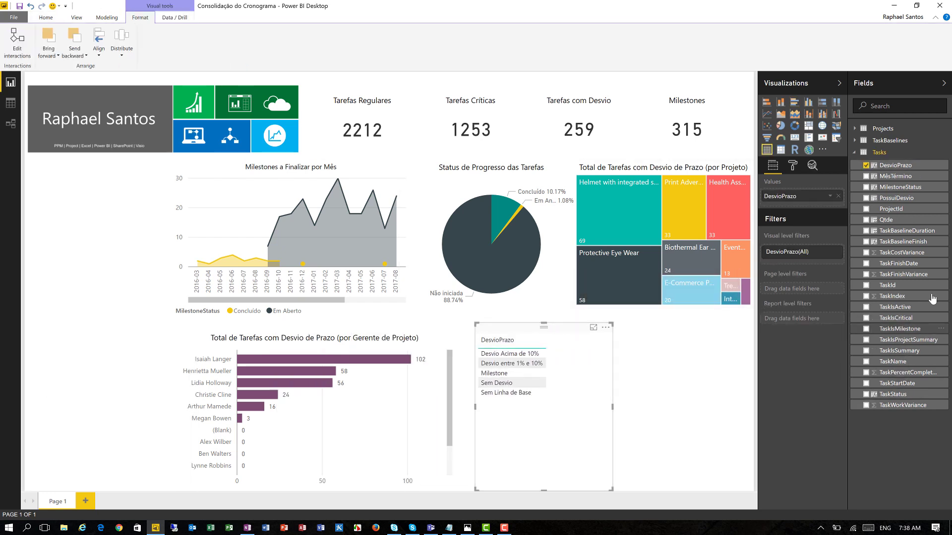
{"action": "left_click", "coordinate": [866, 220]}
- Filter the DesvioPrazo table to TaskIsActive True and TaskIsMilestone False
{"action": "right_click", "coordinate": [893, 307]}
{"action": "left_click", "coordinate": [893, 314]}
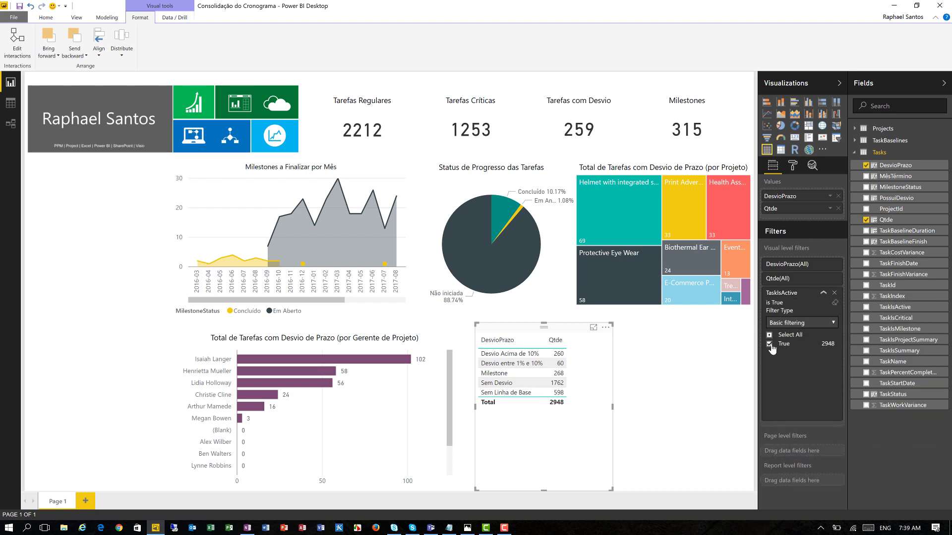
{"action": "right_click", "coordinate": [895, 329]}
{"action": "left_click", "coordinate": [895, 335]}
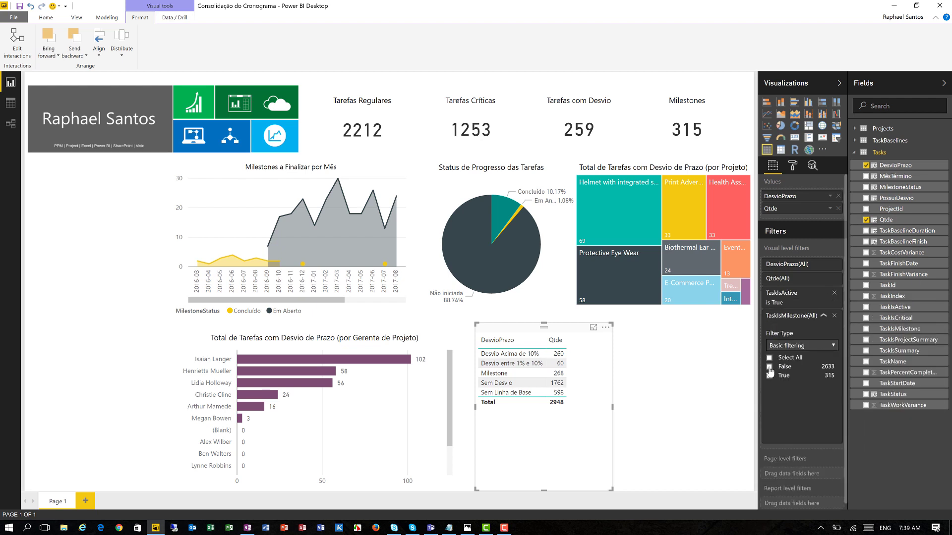
{"action": "left_click", "coordinate": [770, 367]}
- Add filters to the DesvioPrazo table that keep only TaskIsSummary False and TaskIsProjectSummary False
{"action": "right_click", "coordinate": [899, 350]}
{"action": "left_click", "coordinate": [894, 358]}
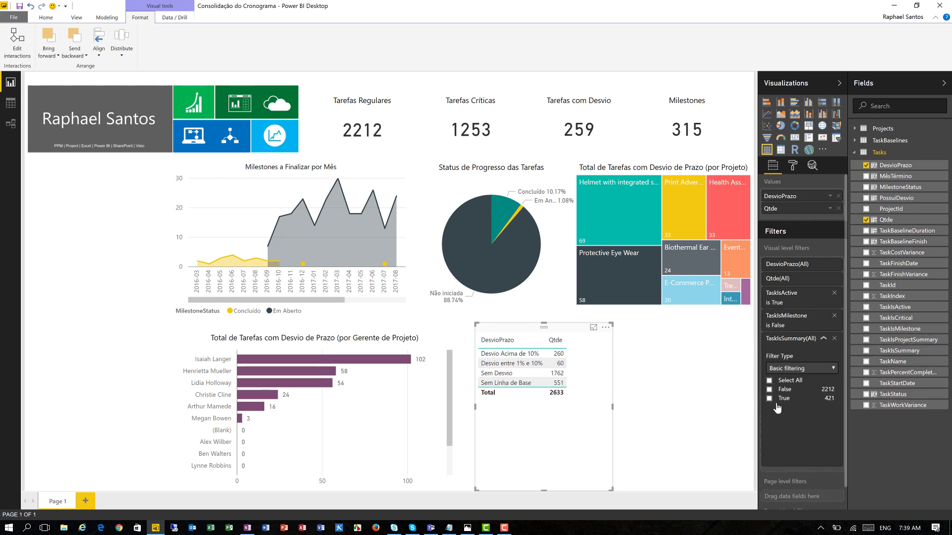
{"action": "left_click", "coordinate": [770, 389]}
{"action": "right_click", "coordinate": [900, 340]}
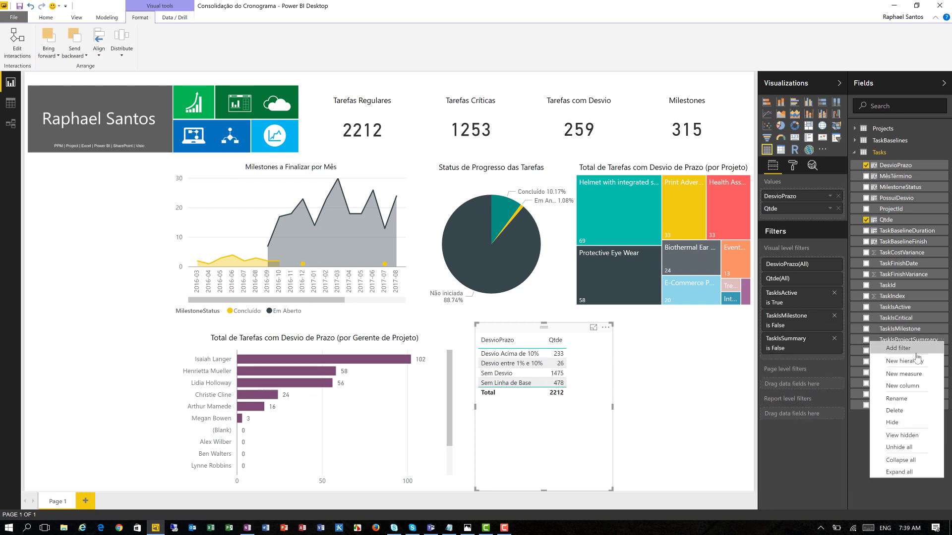
{"action": "left_click", "coordinate": [899, 348]}
{"action": "left_click", "coordinate": [769, 413]}
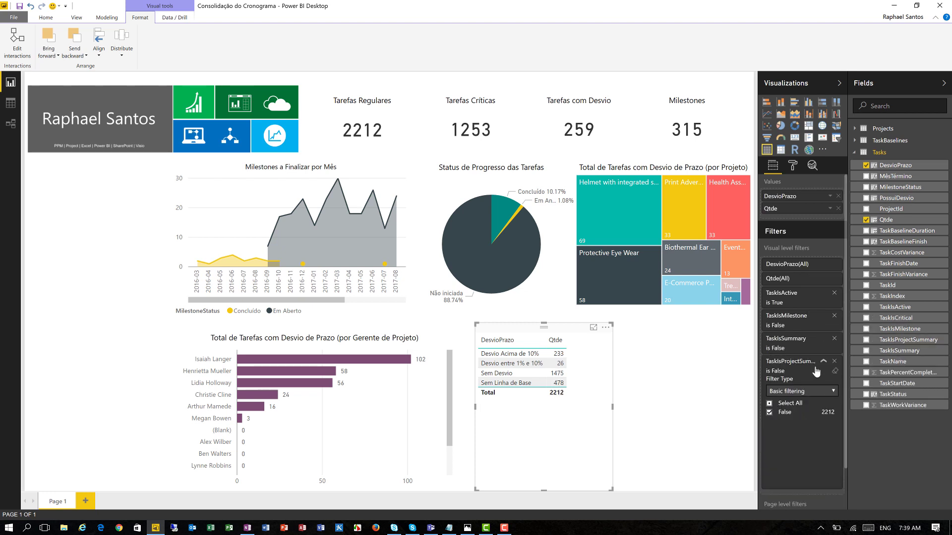
- Convert the DesvioPrazo table to a pie chart and widen it to nearly the page's edge
{"action": "left_click", "coordinate": [781, 125]}
{"action": "left_click_drag", "start_coordinate": [613, 406], "coordinate": [739, 407]}
- Turn on the DesvioPrazo pie chart's legend and clear the legend title text
{"action": "left_click", "coordinate": [793, 165]}
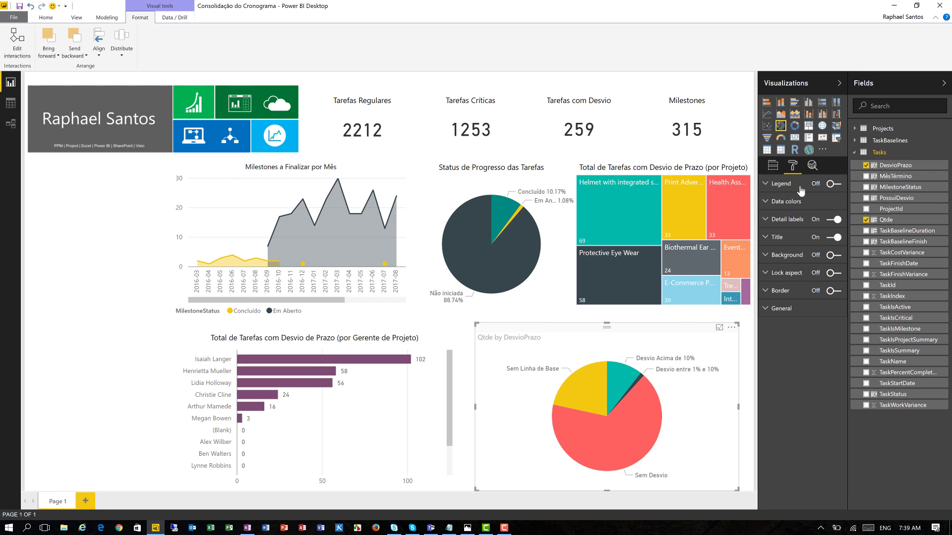
{"action": "left_click", "coordinate": [835, 183]}
{"action": "left_click", "coordinate": [826, 202]}
{"action": "left_click", "coordinate": [826, 243]}
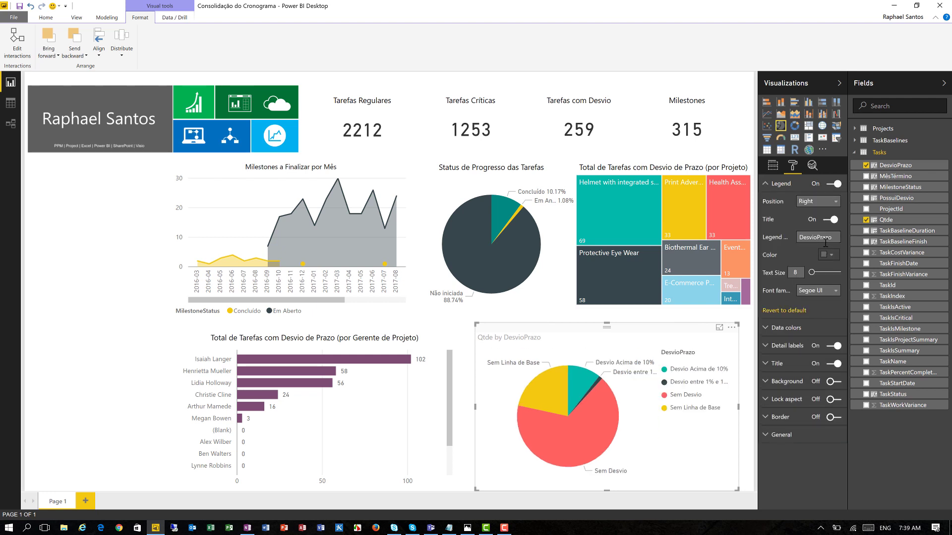
{"action": "key", "text": "BackSpace"}
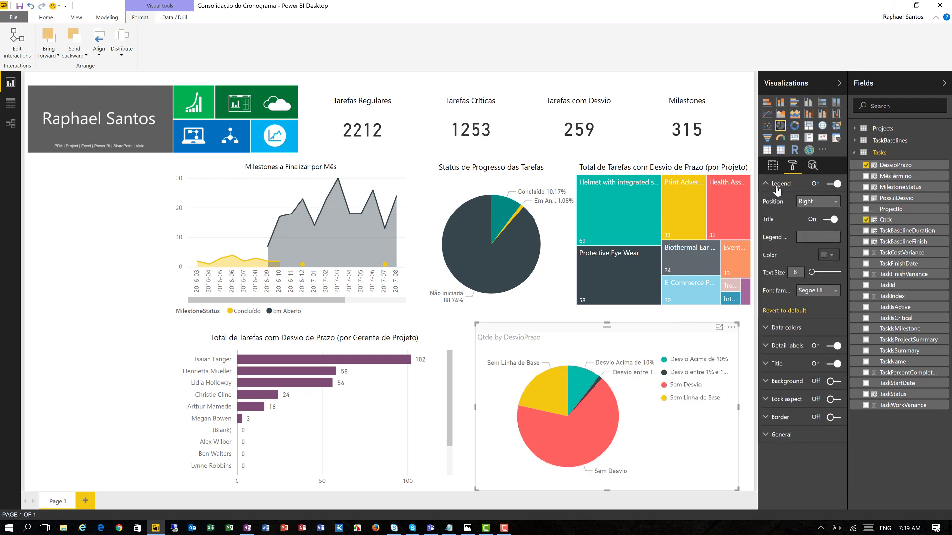
{"action": "left_click", "coordinate": [777, 187]}
- Color the pie slices: Desvio Acima de 10% dark red, Desvio entre 1% e 10% yellow, Sem Desvio dark teal, Sem Linha de Base grey
{"action": "left_click", "coordinate": [783, 203]}
{"action": "left_click", "coordinate": [829, 220]}
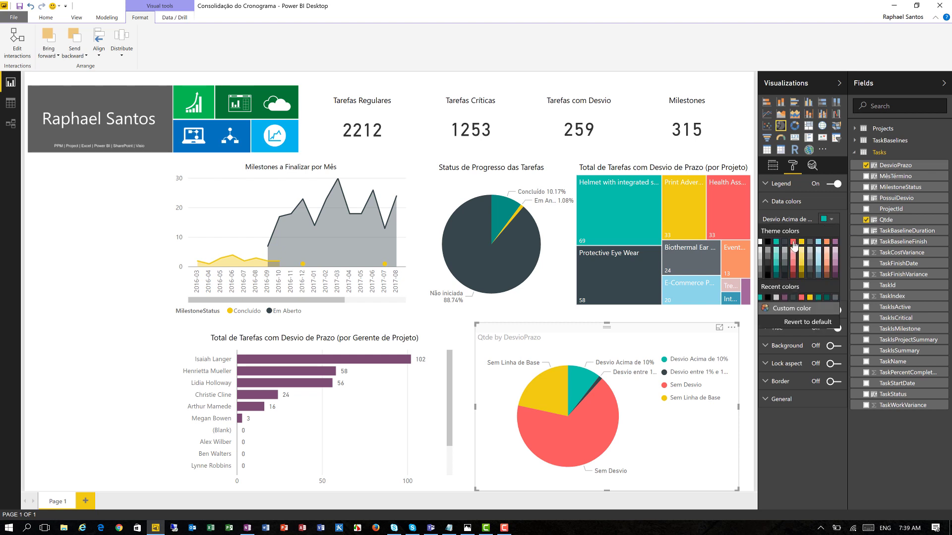
{"action": "left_click", "coordinate": [794, 273]}
{"action": "left_click", "coordinate": [829, 237]}
{"action": "left_click", "coordinate": [801, 260]}
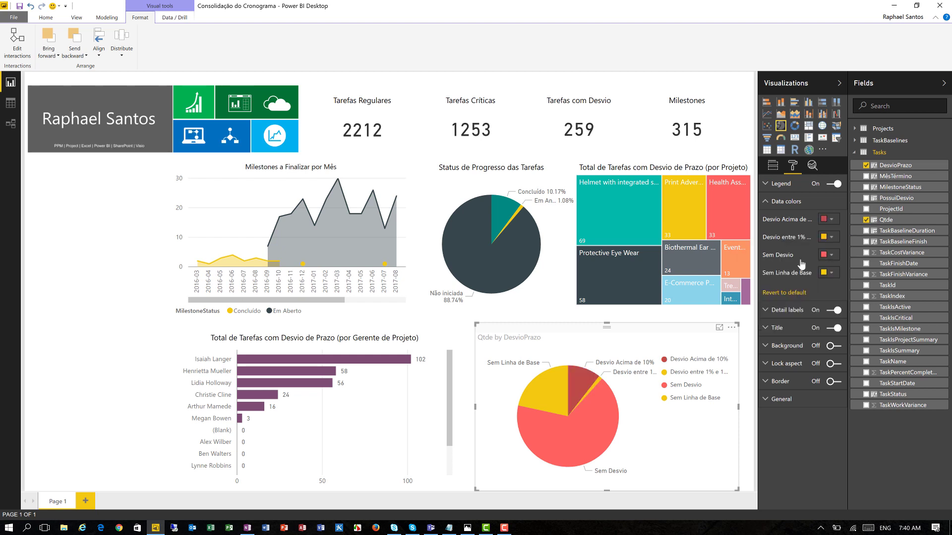
{"action": "left_click", "coordinate": [829, 255]}
{"action": "left_click", "coordinate": [777, 307]}
{"action": "left_click", "coordinate": [829, 273]}
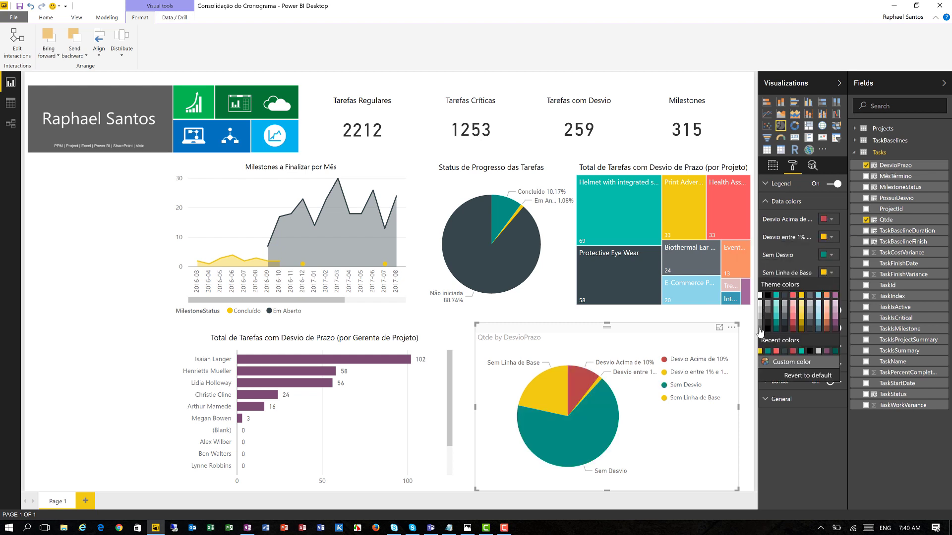
{"action": "left_click", "coordinate": [762, 326]}
{"action": "left_click", "coordinate": [788, 202]}
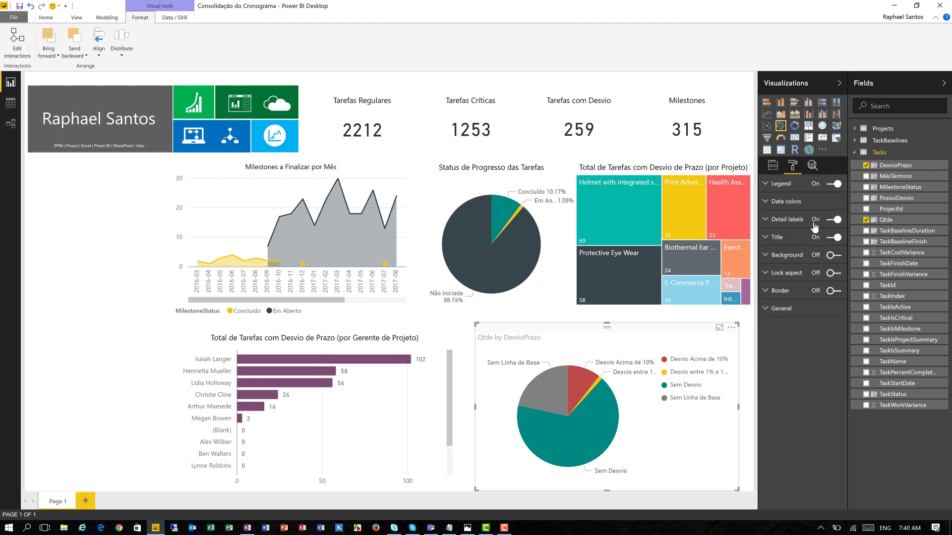
- Set the DesvioPrazo pie chart's detail labels to show the percent of total
{"action": "left_click", "coordinate": [813, 223]}
{"action": "left_click", "coordinate": [818, 237]}
{"action": "left_click", "coordinate": [818, 269]}
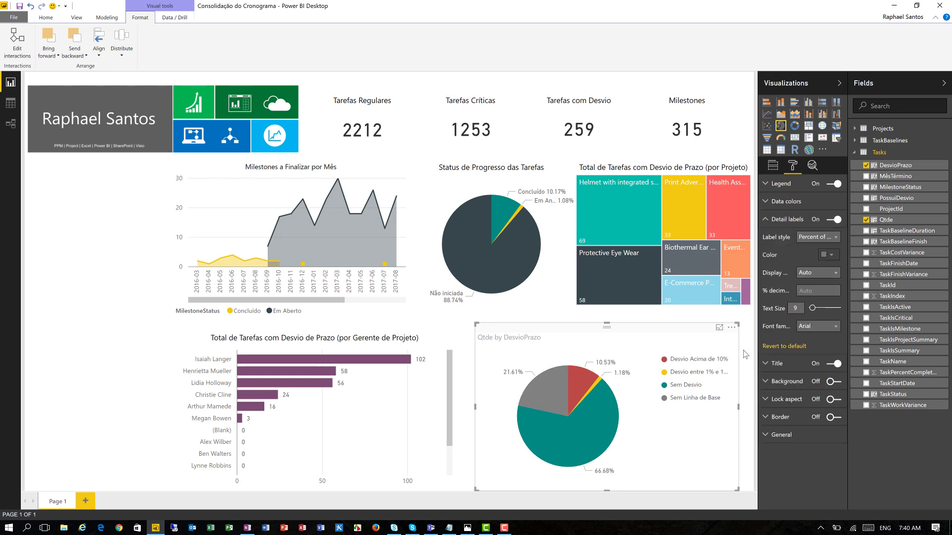
{"action": "left_click", "coordinate": [787, 219]}
- Title the DesvioPrazo pie chart "Status de Prazo" in black, centered text
{"action": "left_click", "coordinate": [777, 237]}
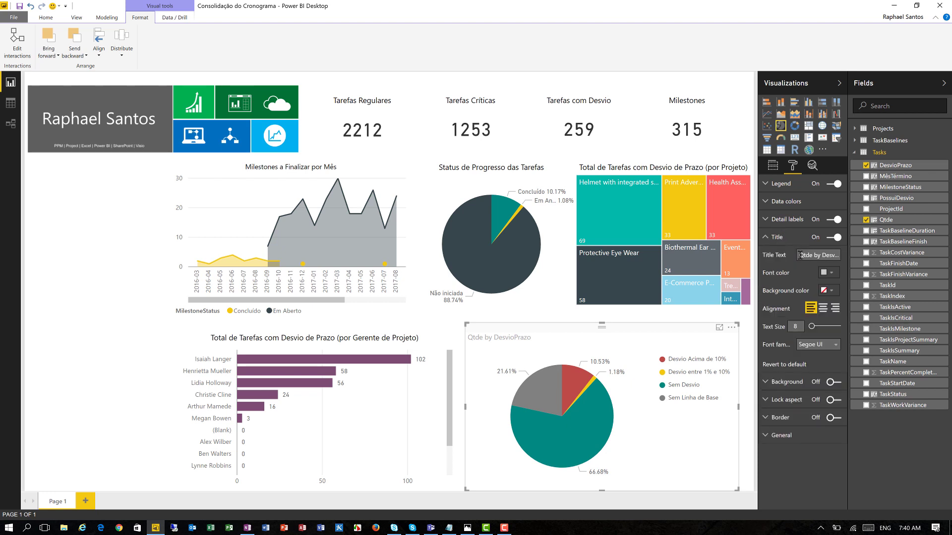
{"action": "triple_click", "coordinate": [800, 256]}
{"action": "type", "text": "Status de Pra"}
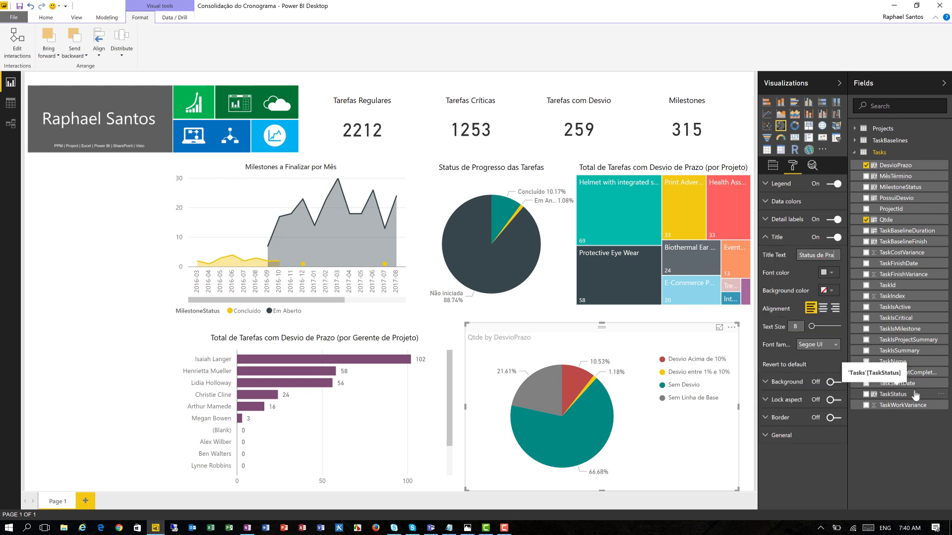
{"action": "type", "text": "zo"}
{"action": "left_click", "coordinate": [828, 273]}
{"action": "left_click", "coordinate": [769, 300]}
{"action": "left_click", "coordinate": [822, 308]}
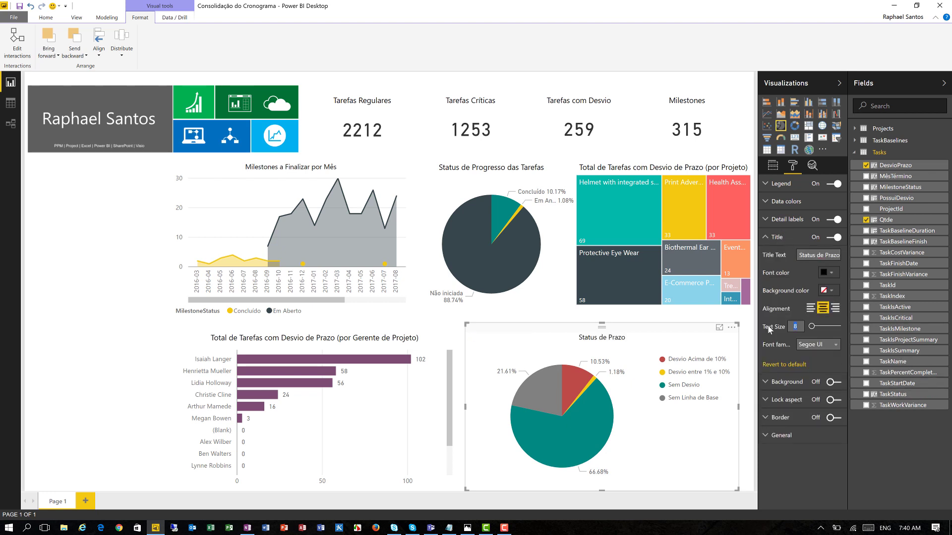
{"action": "left_click", "coordinate": [775, 238]}
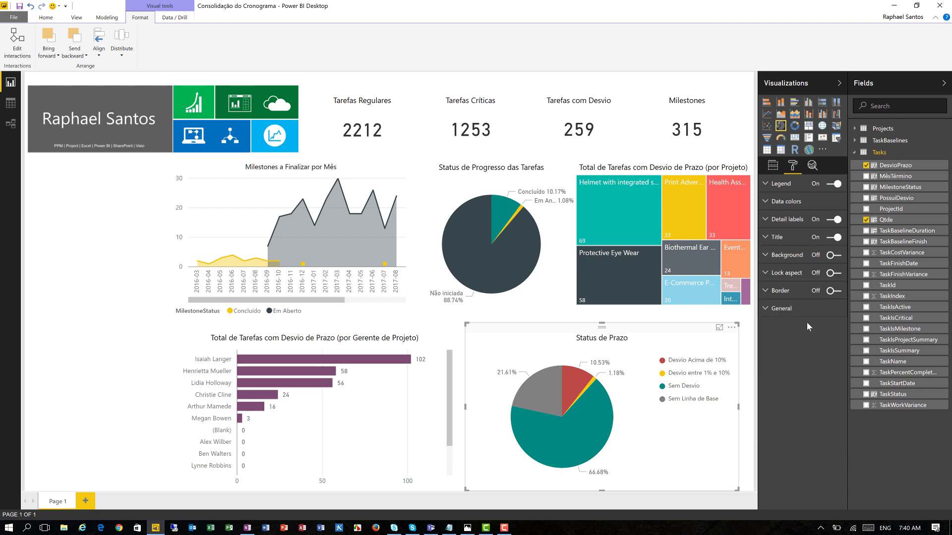
- Create a ProjectDepartments slicer in the empty area beside the milestones area chart
{"action": "left_click", "coordinate": [144, 261]}
{"action": "left_click", "coordinate": [854, 153]}
{"action": "left_click", "coordinate": [855, 129]}
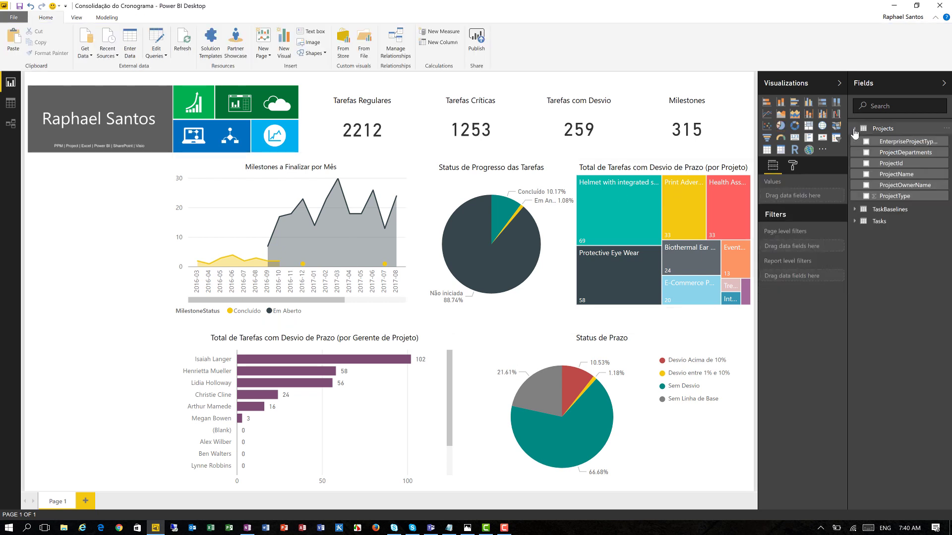
{"action": "left_click", "coordinate": [866, 152]}
{"action": "left_click", "coordinate": [766, 149]}
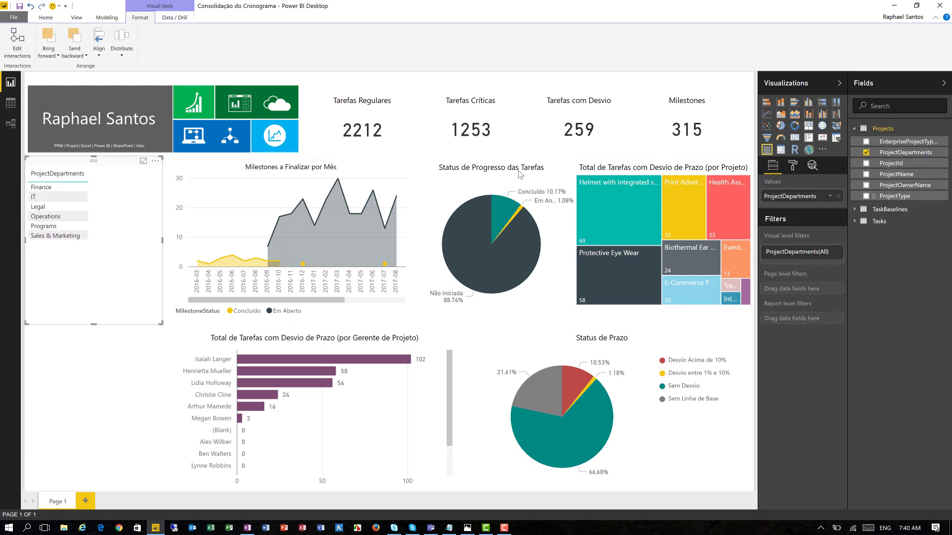
{"action": "left_click", "coordinate": [837, 137]}
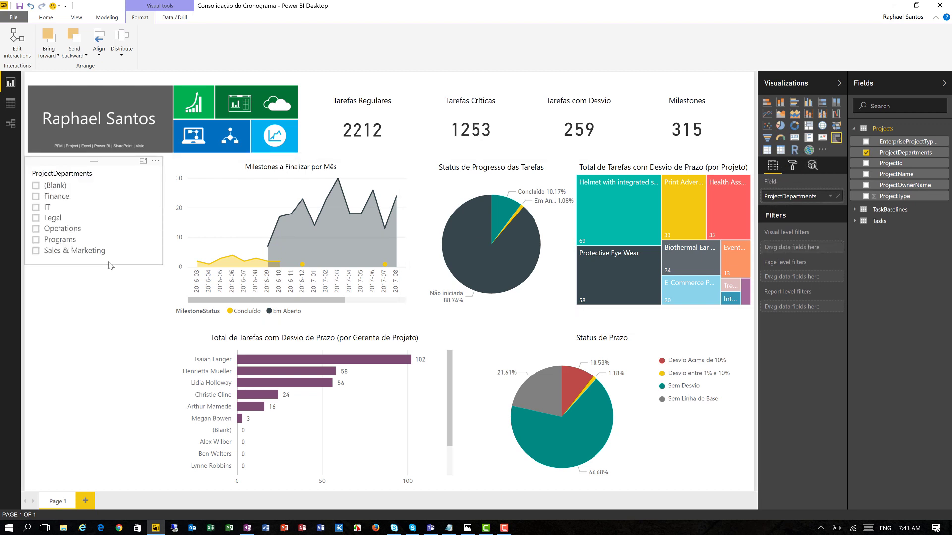
- Turn off the slicer's header and turn on its title with the text "Departamento"
{"action": "left_click", "coordinate": [793, 168]}
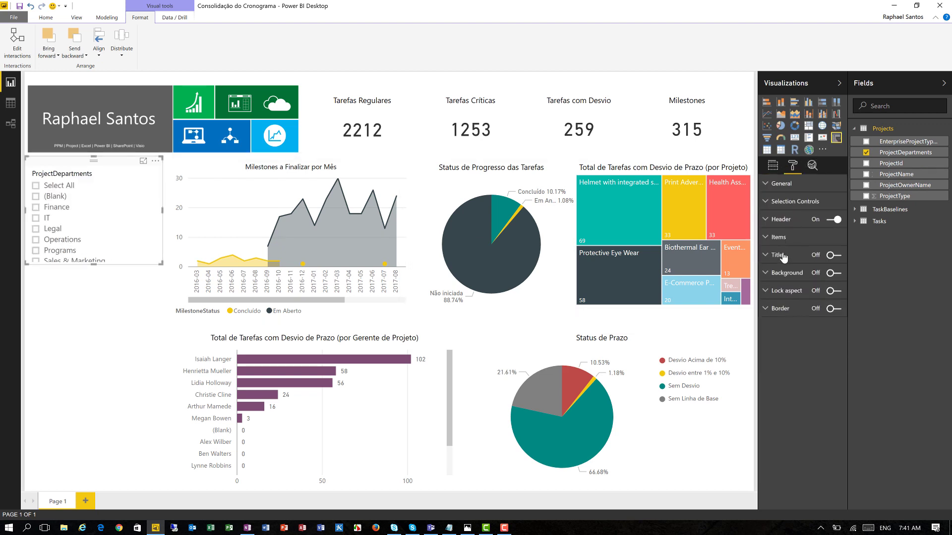
{"action": "left_click", "coordinate": [834, 220]}
{"action": "left_click", "coordinate": [834, 255]}
{"action": "left_click", "coordinate": [818, 273]}
{"action": "type", "text": "Departamento"}
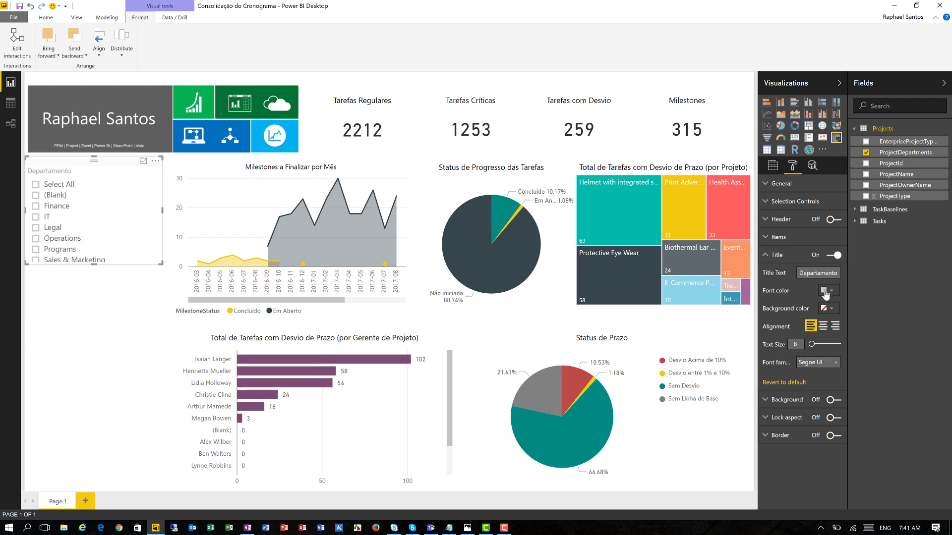
- Format the slicer title as centered black text on a blue background, and make the slicer tall enough for all departments
{"action": "left_click", "coordinate": [825, 290]}
{"action": "left_click", "coordinate": [771, 304]}
{"action": "left_click", "coordinate": [825, 308]}
{"action": "left_click", "coordinate": [803, 323]}
{"action": "left_click", "coordinate": [823, 326]}
{"action": "left_click", "coordinate": [828, 308]}
{"action": "left_click", "coordinate": [819, 366]}
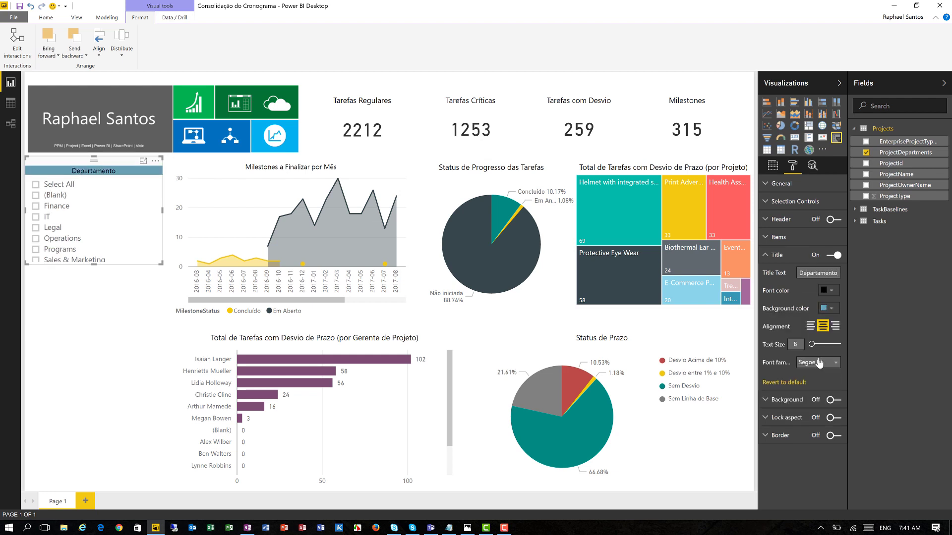
{"action": "left_click_drag", "start_coordinate": [97, 279], "coordinate": [97, 276]}
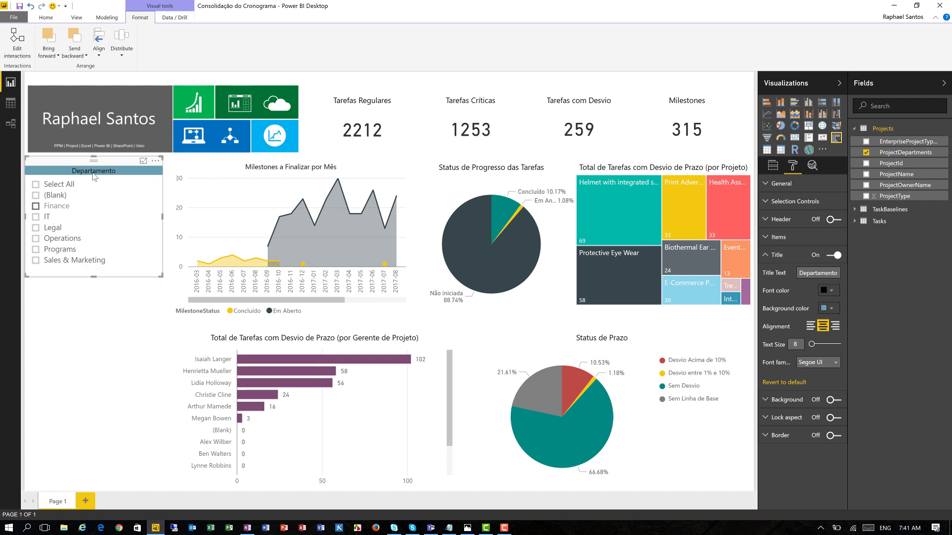
- Duplicate the Departamento slicer, place the copy directly below it, and replace the copy's field with ProjectOwnerName
{"action": "key", "text": "ctrl+c"}
{"action": "key", "text": "ctrl+v"}
{"action": "left_click_drag", "start_coordinate": [94, 176], "coordinate": [96, 288]}
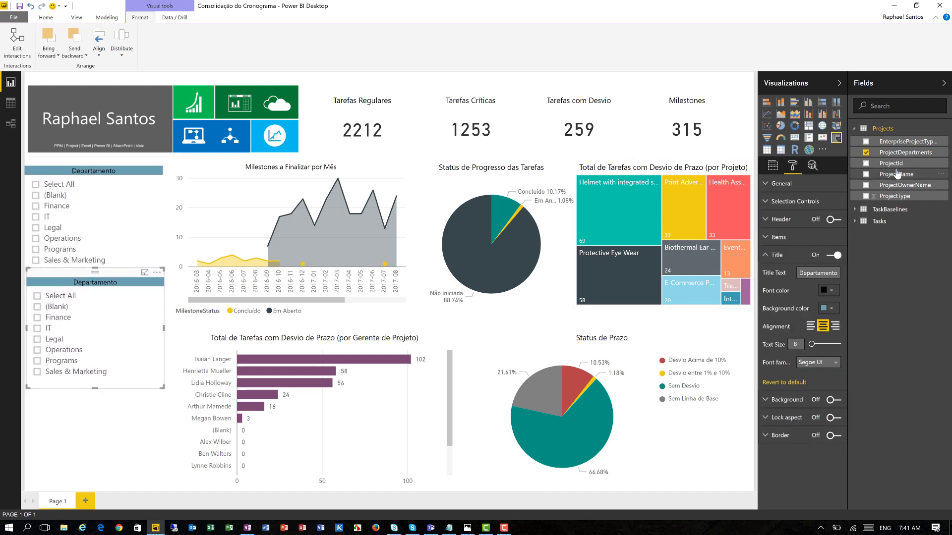
{"action": "left_click", "coordinate": [773, 166]}
{"action": "left_click_drag", "start_coordinate": [906, 185], "coordinate": [824, 202]}
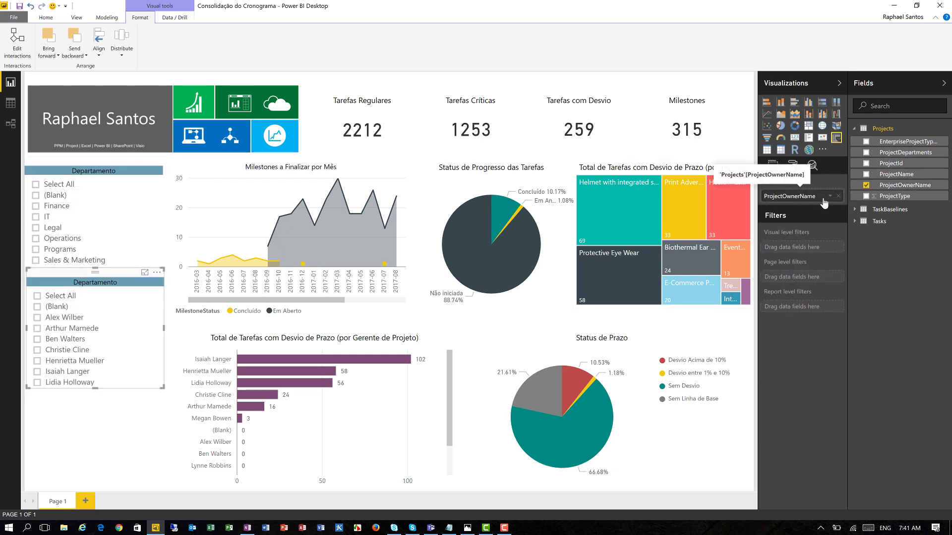
- Set the project owner slicer's title to "Gerente do Projeto" and place a copy of the slicer directly below it
{"action": "left_click", "coordinate": [792, 165]}
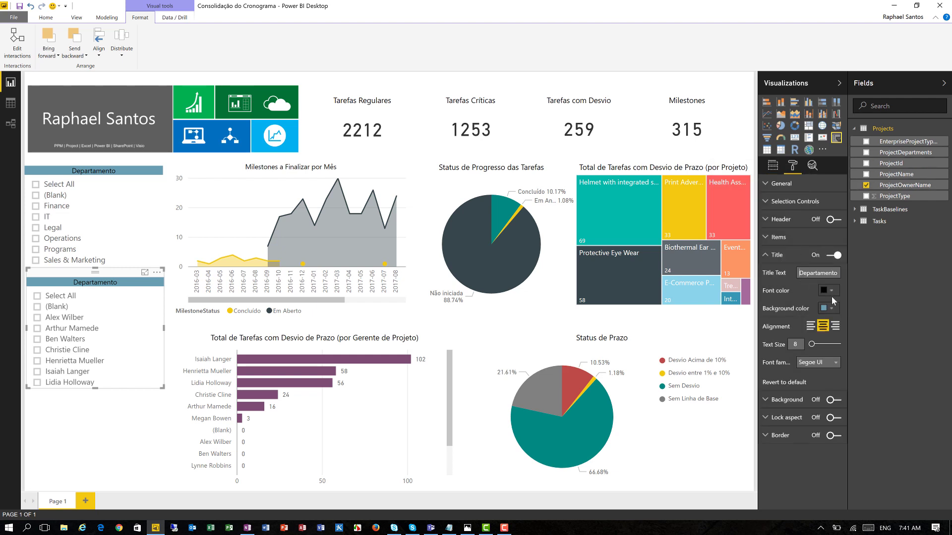
{"action": "key", "text": "Return"}
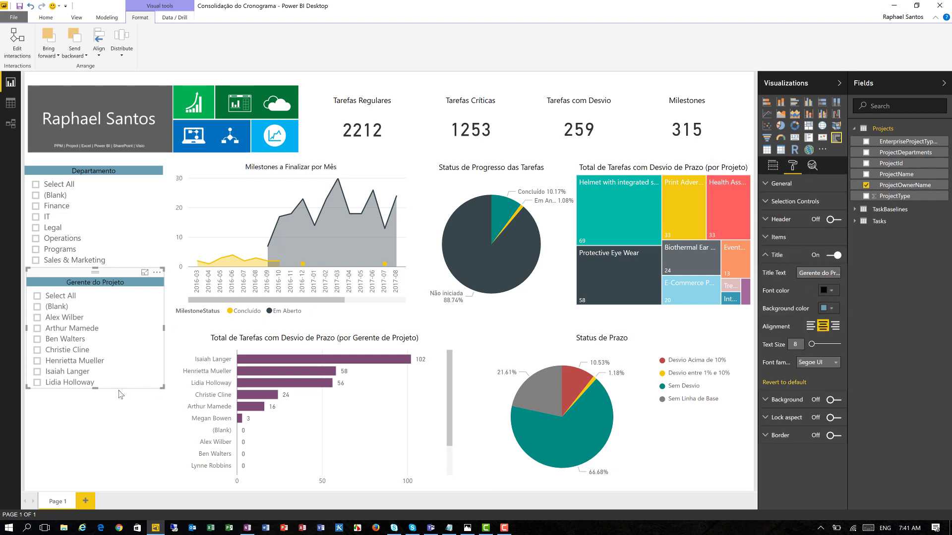
{"action": "key", "text": "ctrl+c"}
{"action": "key", "text": "ctrl+v"}
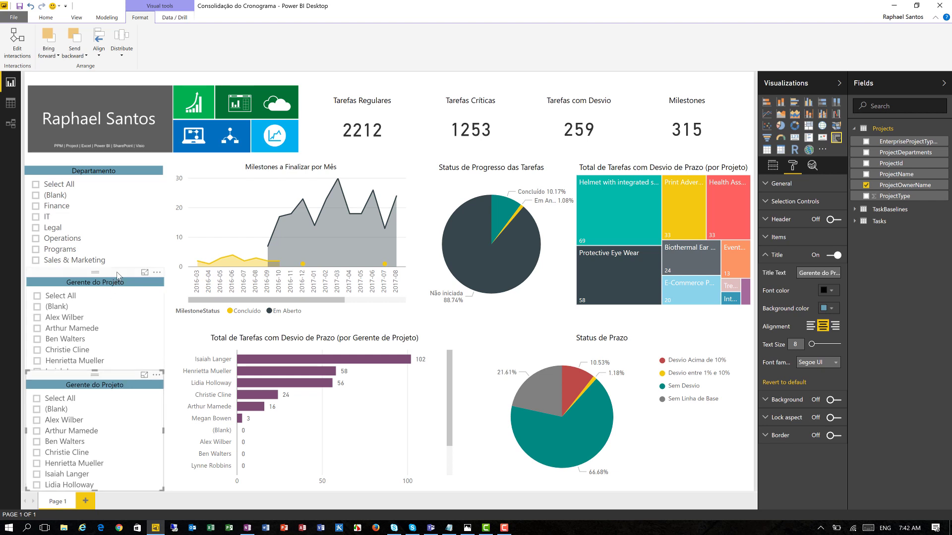
{"action": "left_click", "coordinate": [98, 263]}
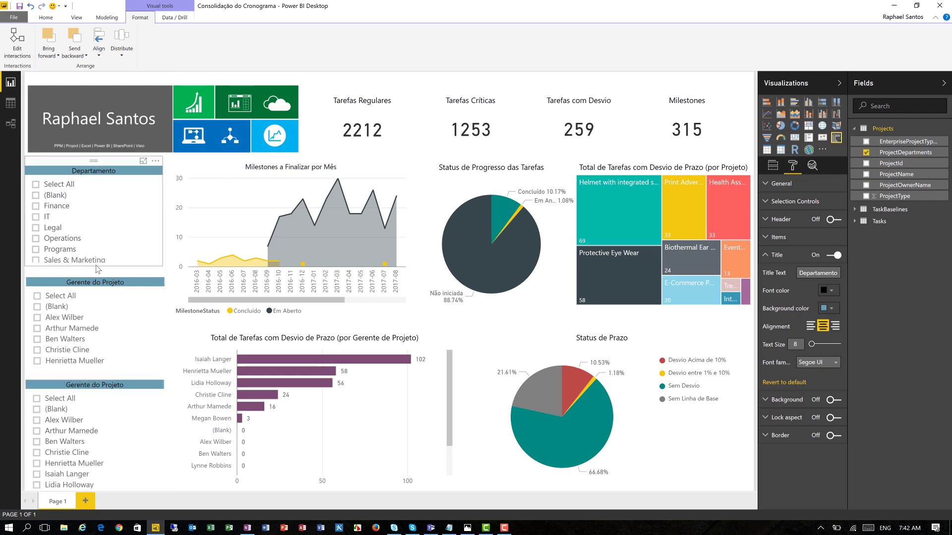
- Replace the lowest slicer's field with ProjectName and set its title to "Nome do Projeto"
{"action": "left_click", "coordinate": [94, 382]}
{"action": "left_click", "coordinate": [773, 166]}
{"action": "left_click_drag", "start_coordinate": [896, 174], "coordinate": [811, 198]}
{"action": "left_click", "coordinate": [793, 166]}
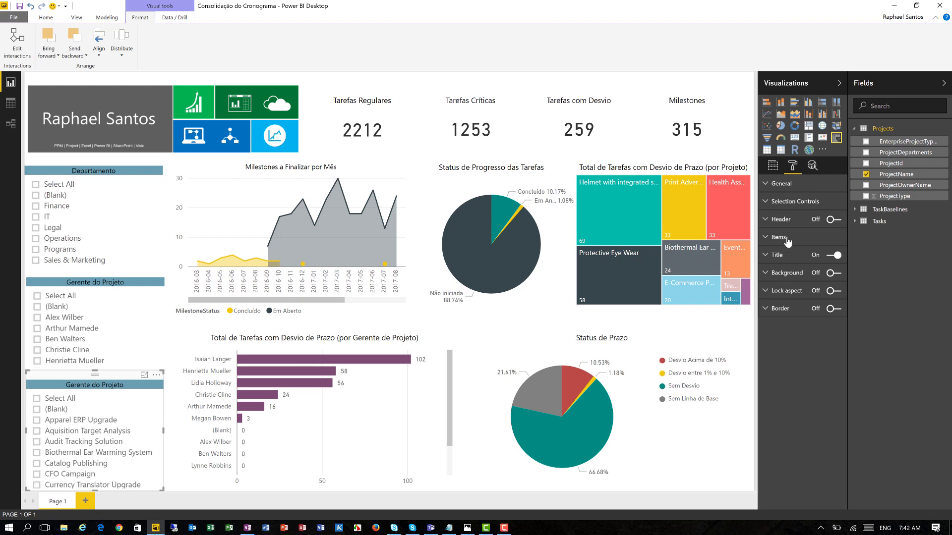
{"action": "left_click", "coordinate": [777, 255]}
{"action": "key", "text": "ctrl+a"}
{"action": "type", "text": "Nome do Projeto"}
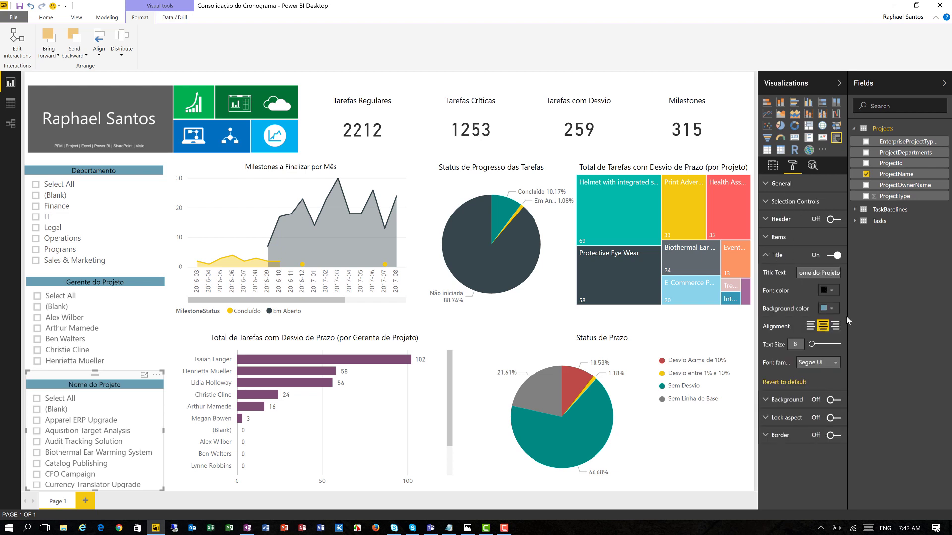
- Align the three slicers to their left edges and collapse the Fields and Visualizations panes
{"action": "left_click", "coordinate": [143, 276], "text": "ctrl"}
{"action": "left_click", "coordinate": [49, 171], "text": "ctrl"}
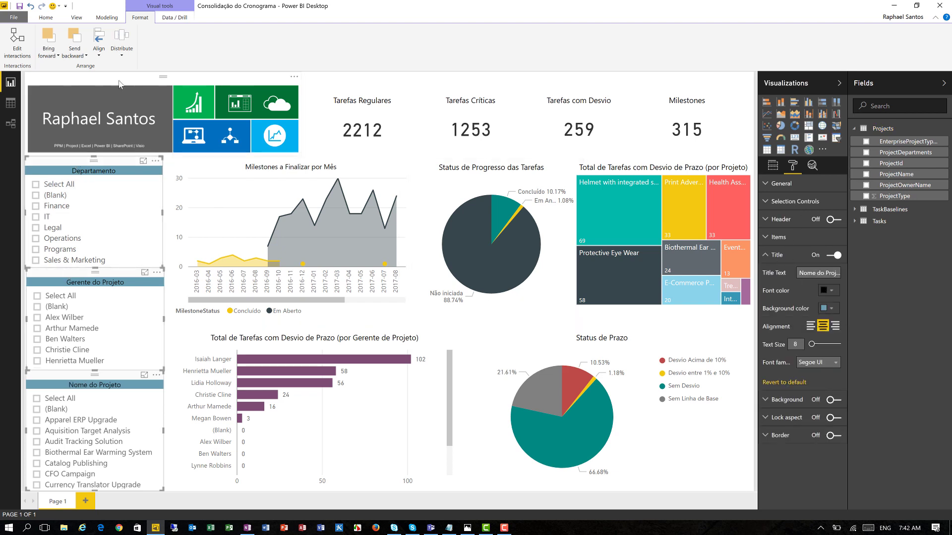
{"action": "left_click", "coordinate": [99, 50]}
{"action": "left_click", "coordinate": [76, 65]}
{"action": "key", "text": "Escape"}
{"action": "left_click", "coordinate": [943, 83]}
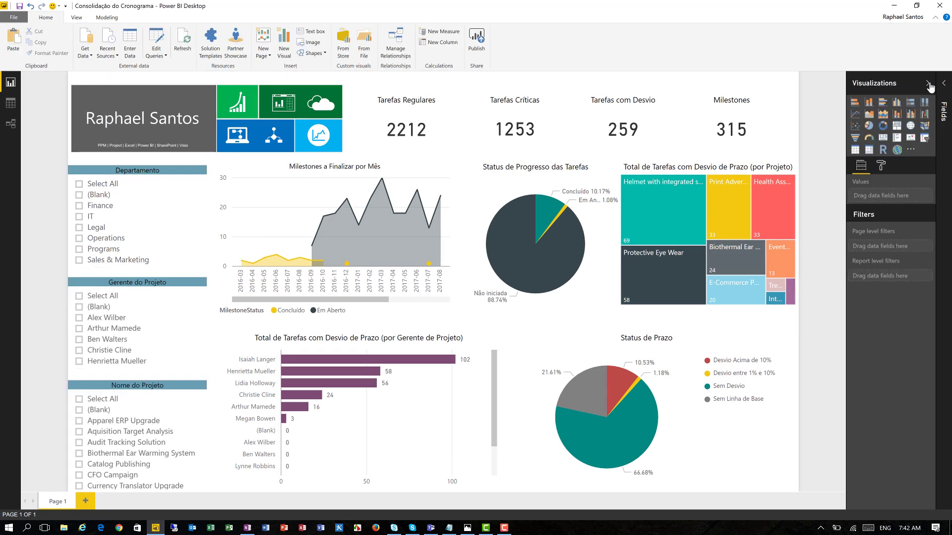
{"action": "left_click", "coordinate": [929, 83]}
- Test the Gerente do Projeto slicer by filtering the report by two different managers, and clear the manager filter
{"action": "left_click", "coordinate": [154, 329]}
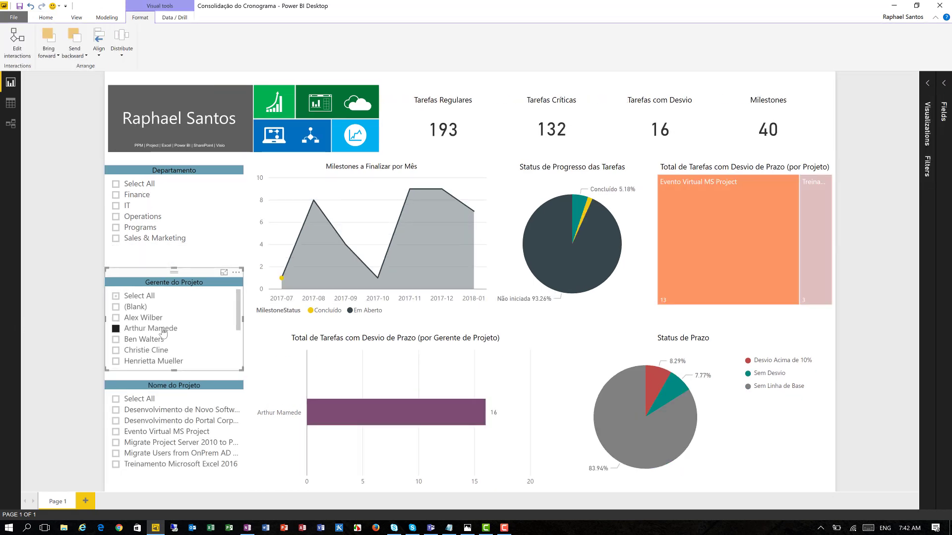
{"action": "left_click", "coordinate": [145, 350]}
{"action": "left_click", "coordinate": [139, 296]}
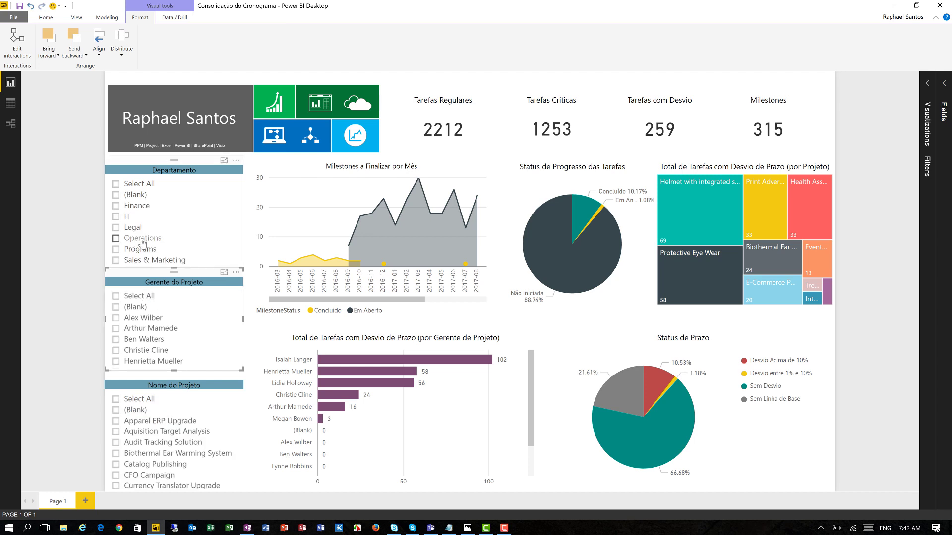
- Filter the report by Legal, by Sales & Marketing and by its E-Commerce Portal Development project, and clear the project filter
{"action": "left_click", "coordinate": [133, 228]}
{"action": "left_click", "coordinate": [157, 260]}
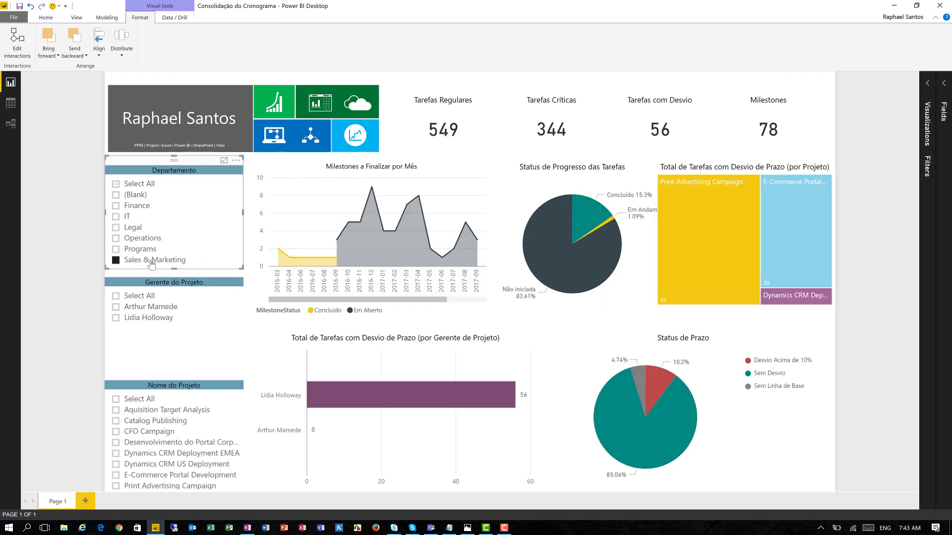
{"action": "left_click", "coordinate": [165, 468]}
{"action": "scroll", "coordinate": [149, 437], "scroll_direction": "up", "scroll_amount": 2}
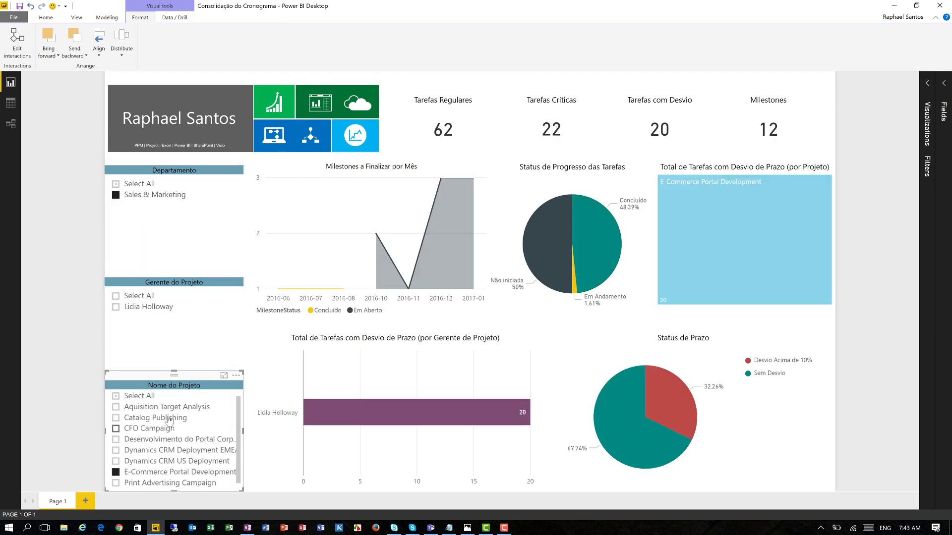
{"action": "left_click", "coordinate": [141, 400]}
{"action": "left_click", "coordinate": [141, 400]}
- Filter the Sales & Marketing data by each of its two managers, and select all managers and all departments again
{"action": "left_click", "coordinate": [149, 307]}
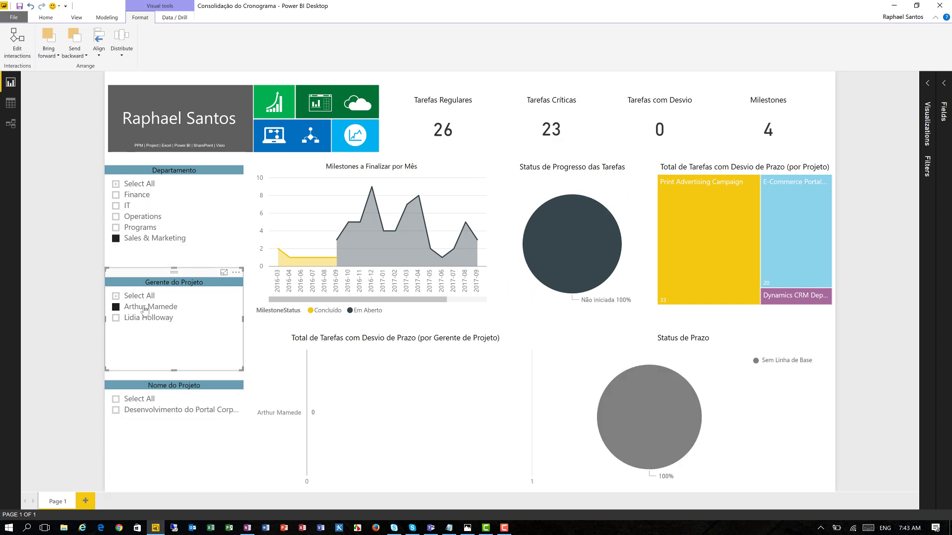
{"action": "left_click", "coordinate": [149, 318]}
{"action": "left_click", "coordinate": [144, 297]}
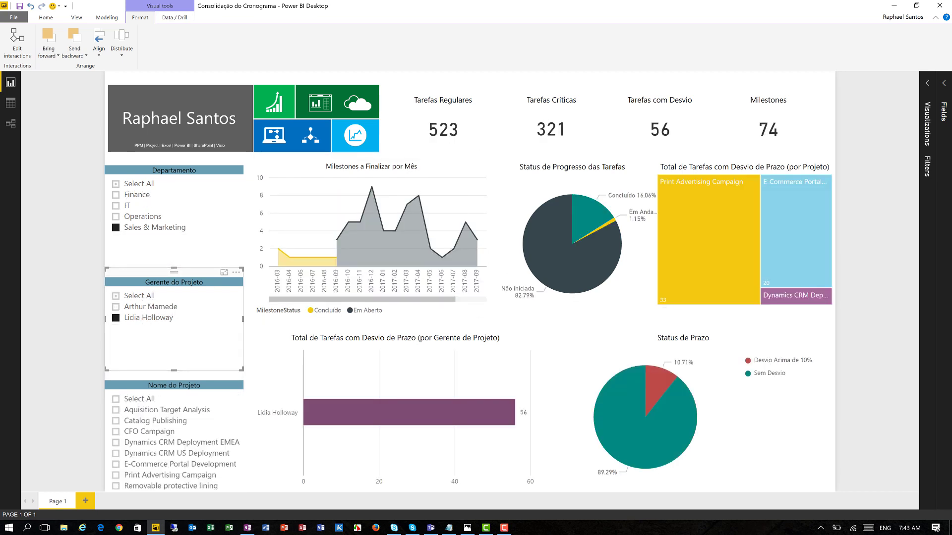
{"action": "left_click", "coordinate": [141, 184]}
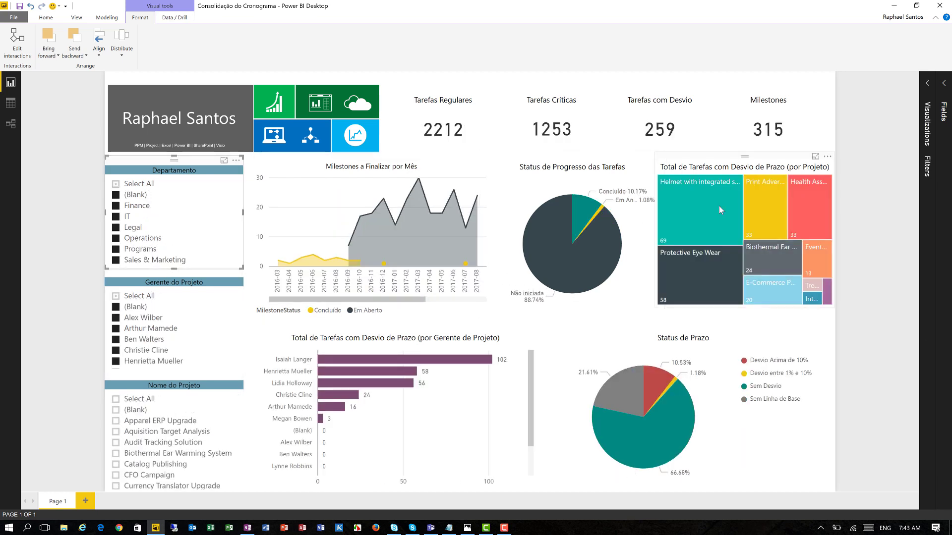
- Cross-filter the report by the helmet, print advertising and health projects in the deviation treemap, and clear the highlight
{"action": "left_click", "coordinate": [719, 206]}
{"action": "left_click", "coordinate": [775, 203]}
{"action": "left_click", "coordinate": [816, 204]}
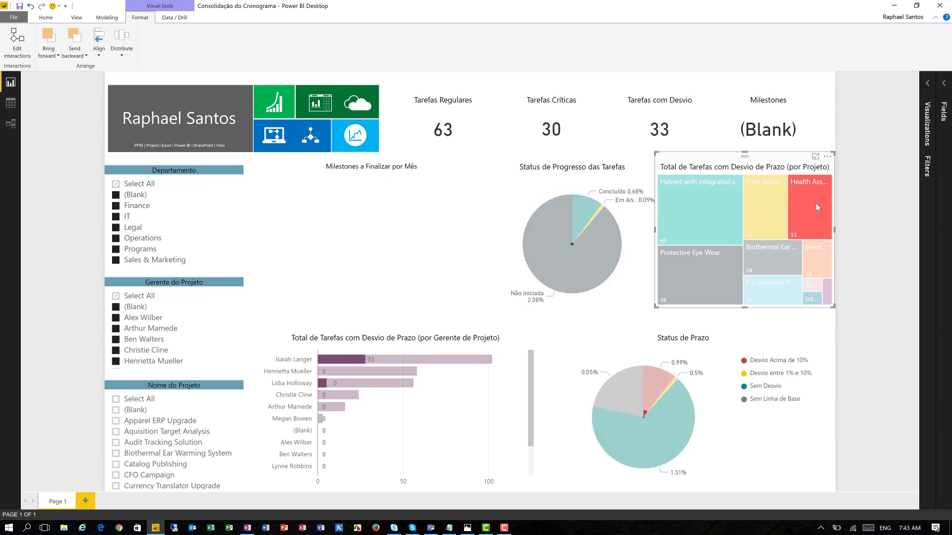
{"action": "double_click", "coordinate": [728, 200]}
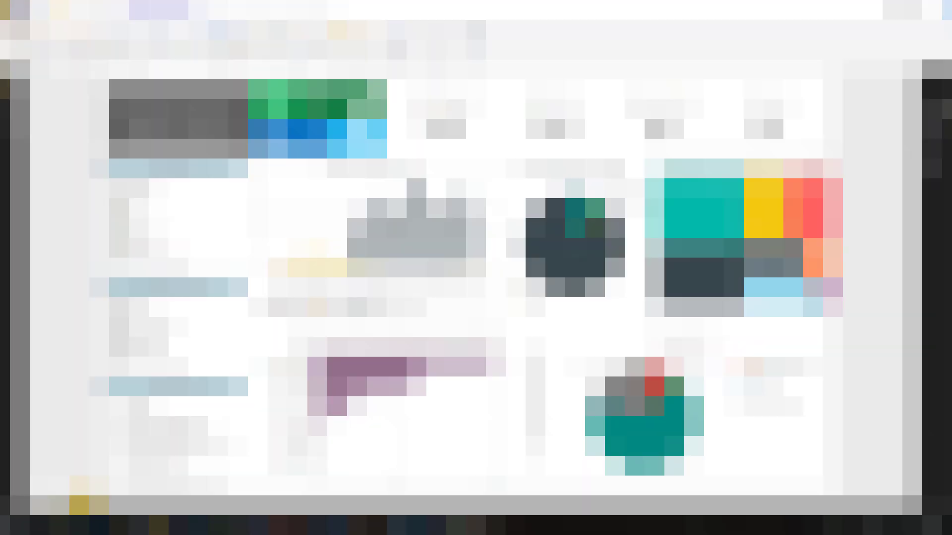